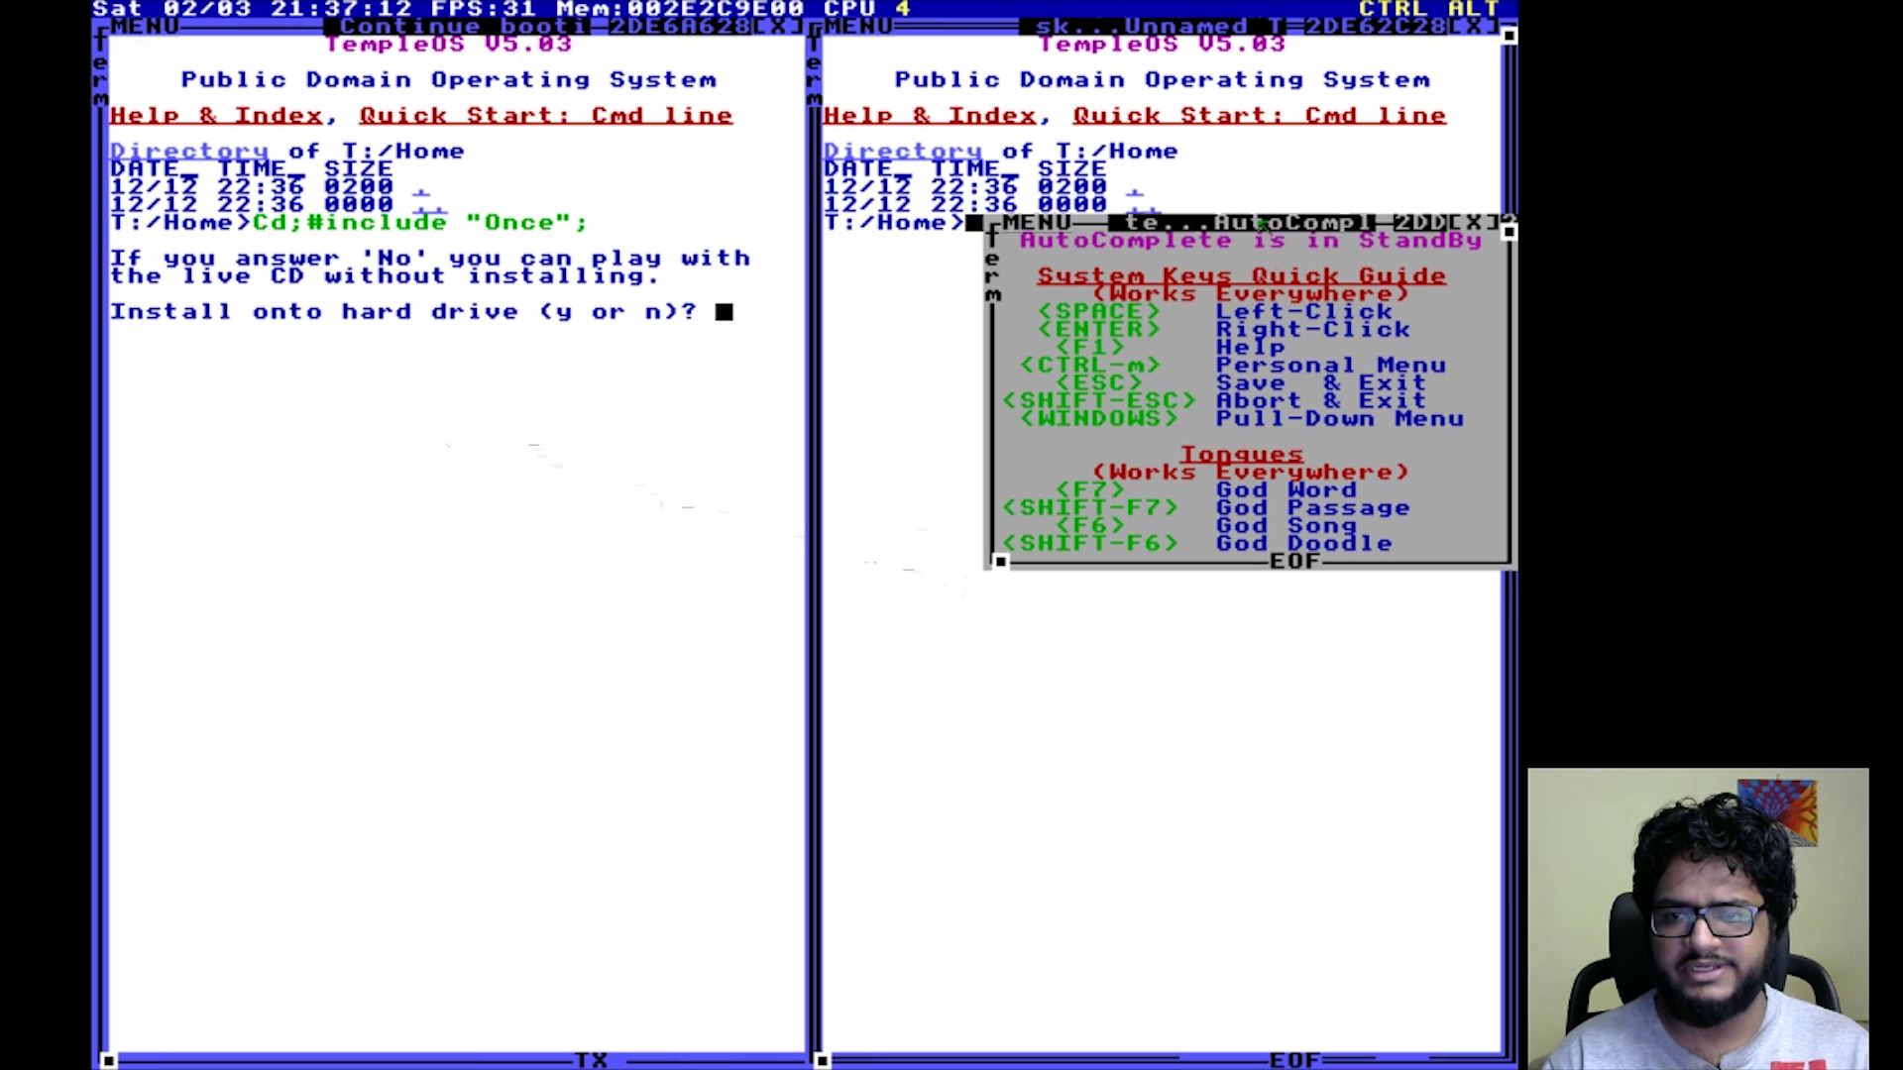
- Move the key guide aside and confirm installing TempleOS onto the virtual machine's hard drive
{"action": "left_click_drag", "start_coordinate": [1264, 224], "coordinate": [1229, 419]}
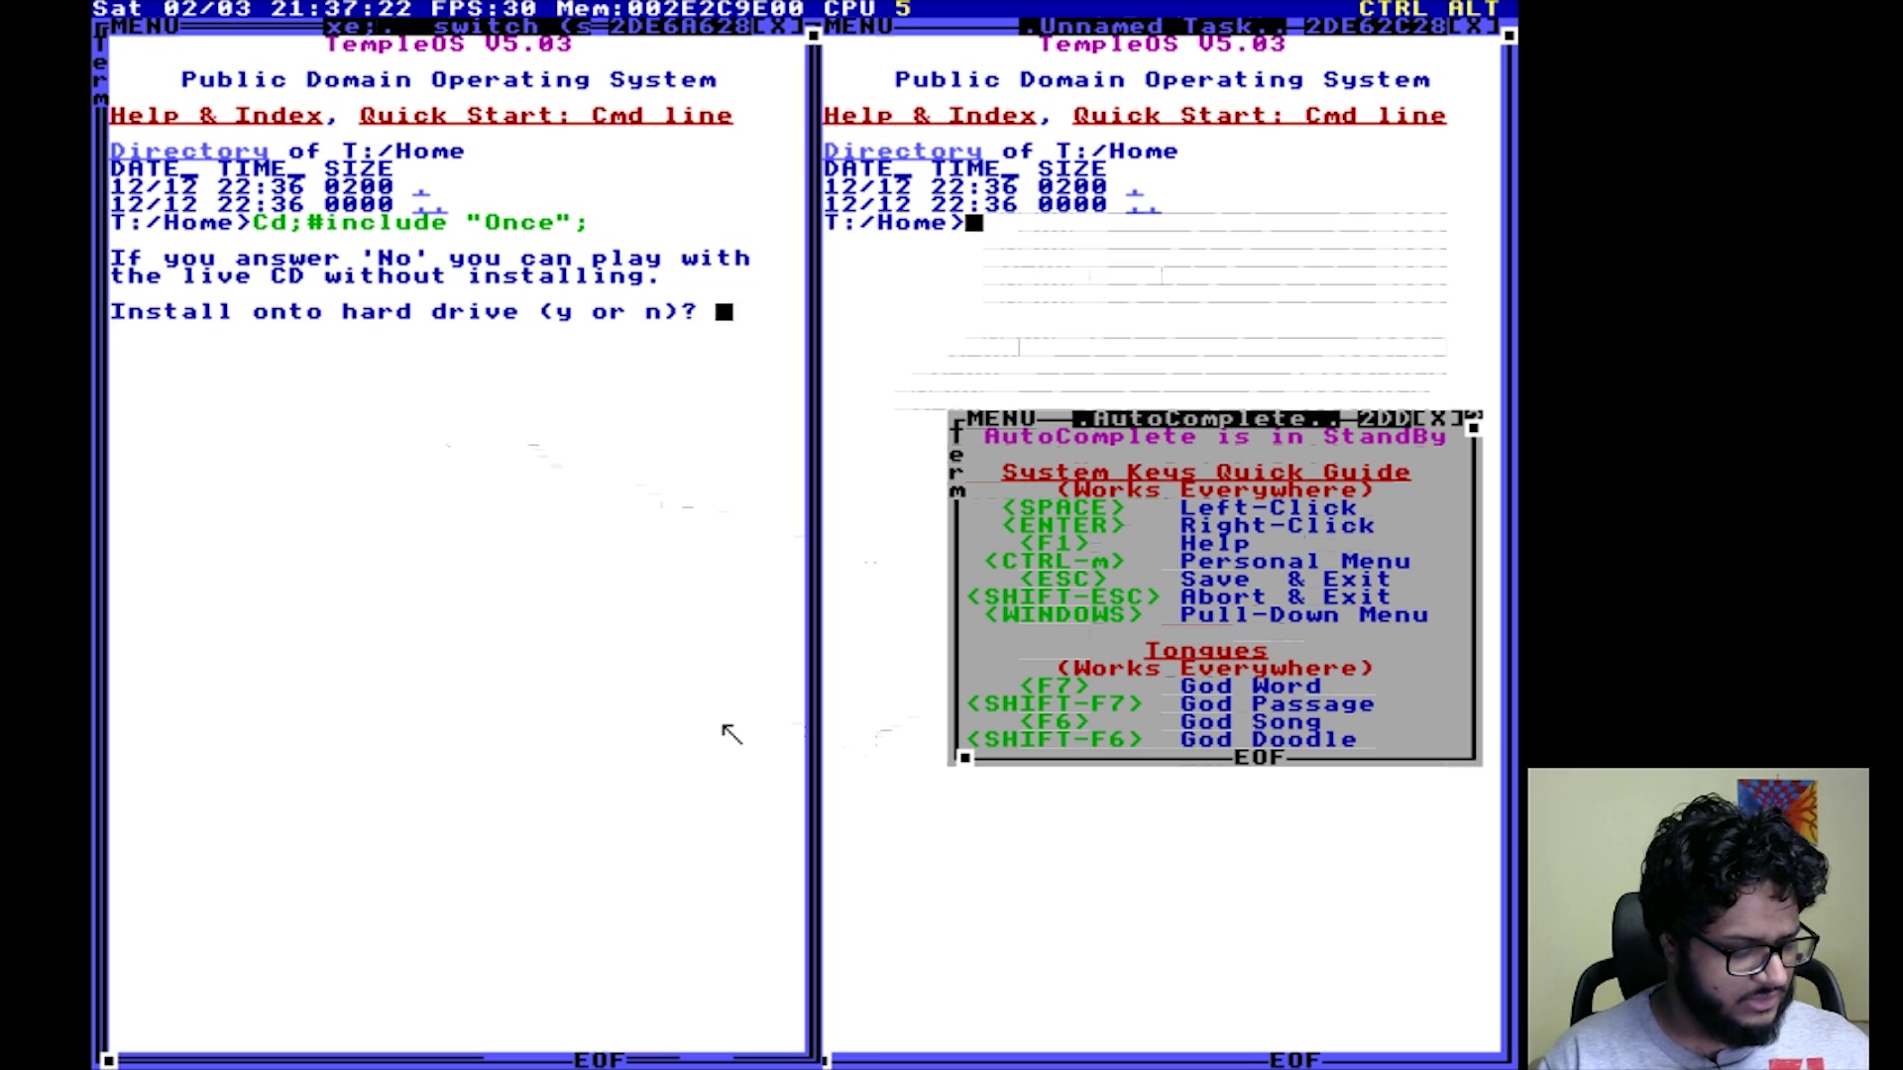
{"action": "key", "text": "y"}
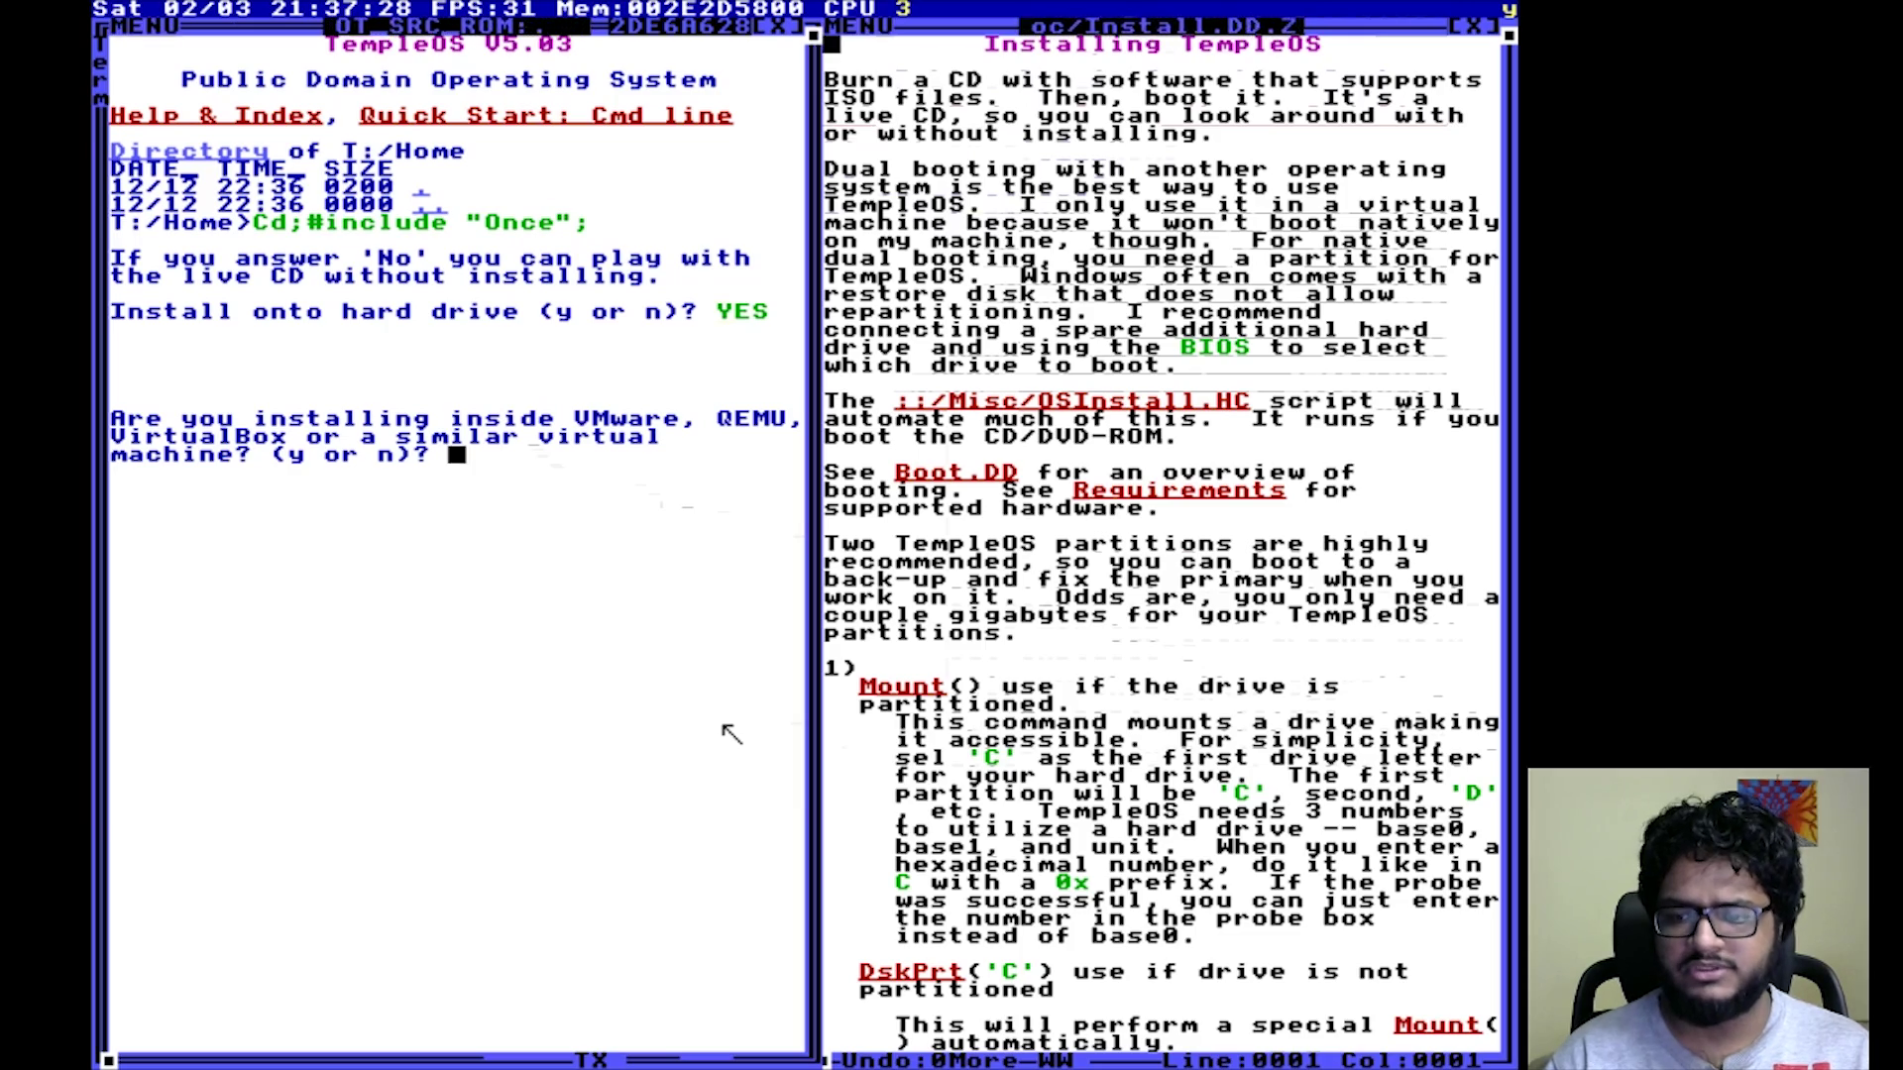
{"action": "scroll", "coordinate": [966, 678], "scroll_direction": "down", "scroll_amount": 3}
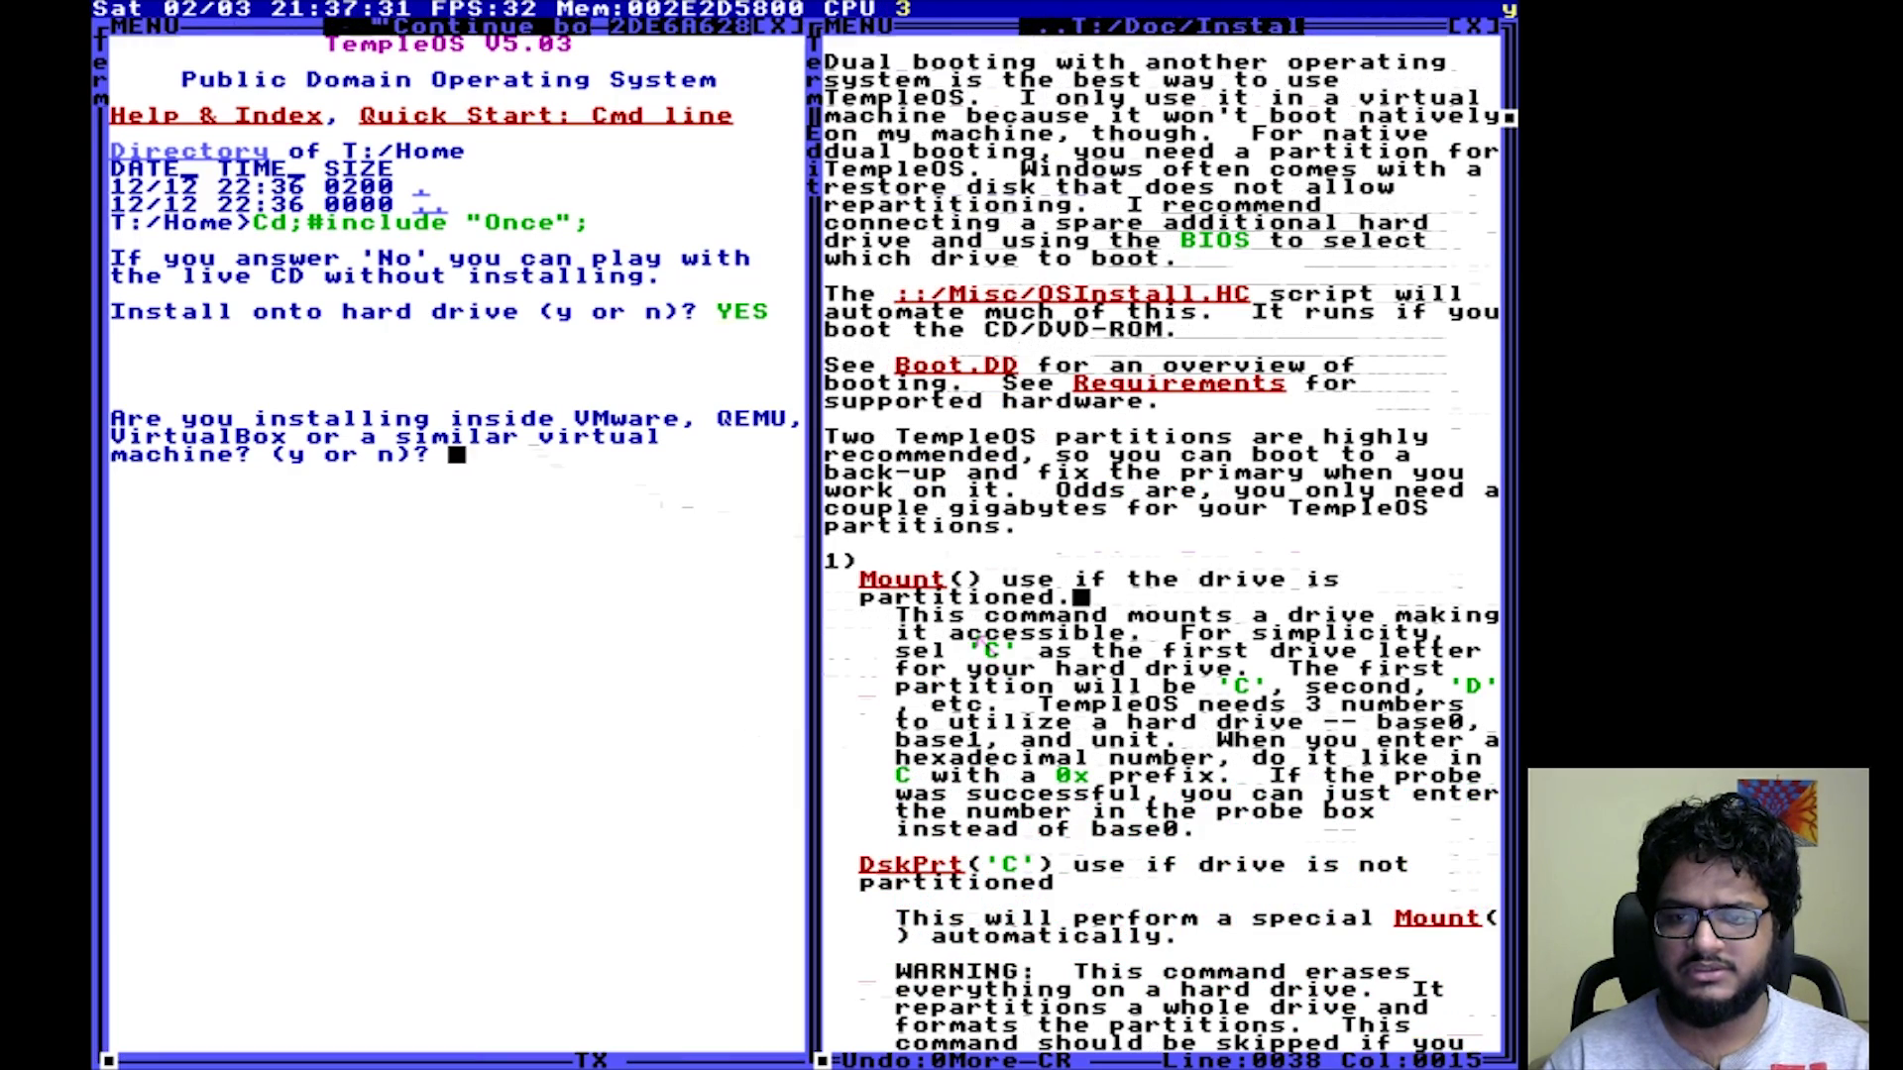
{"action": "scroll", "coordinate": [999, 607], "scroll_direction": "down", "scroll_amount": 2}
{"action": "scroll", "coordinate": [999, 607], "scroll_direction": "down", "scroll_amount": 2}
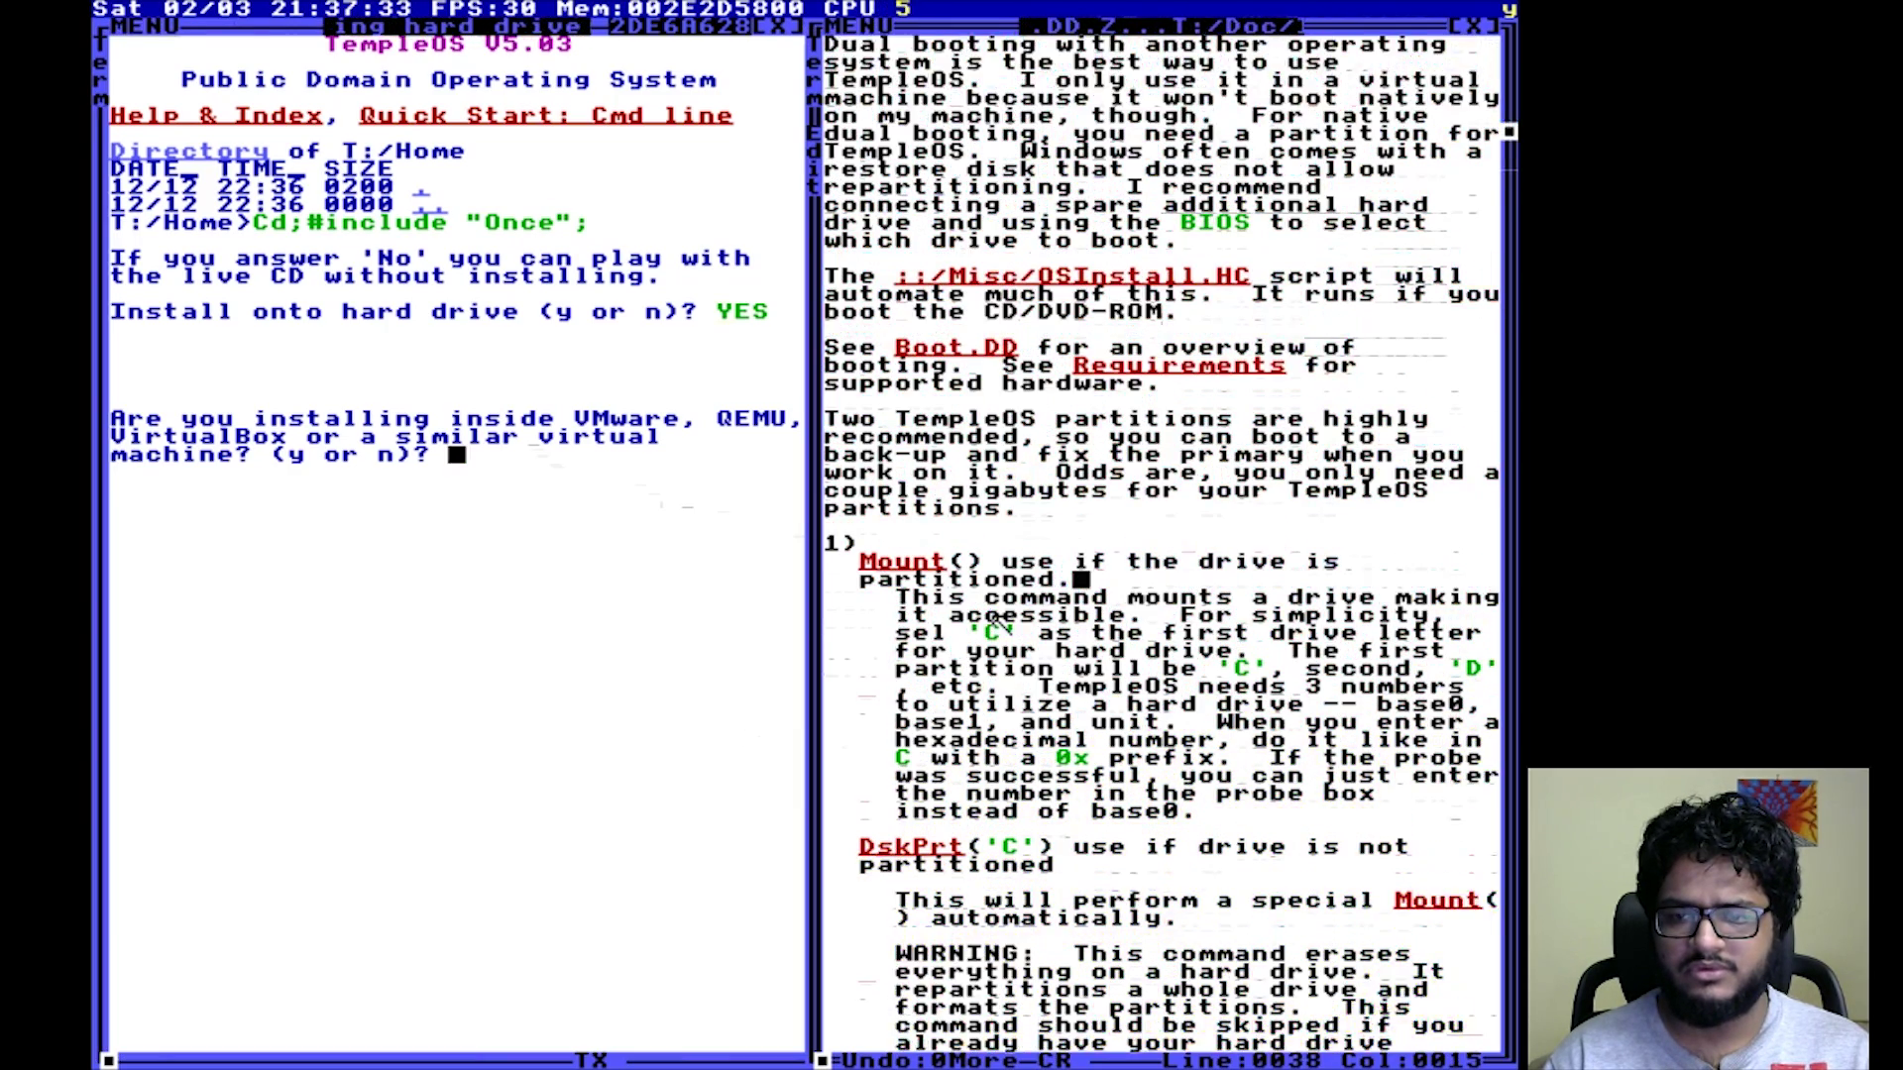
{"action": "scroll", "coordinate": [1000, 608], "scroll_direction": "down", "scroll_amount": 2}
{"action": "scroll", "coordinate": [999, 607], "scroll_direction": "down", "scroll_amount": 3}
{"action": "scroll", "coordinate": [999, 606], "scroll_direction": "down", "scroll_amount": 3}
{"action": "scroll", "coordinate": [998, 608], "scroll_direction": "down", "scroll_amount": 3}
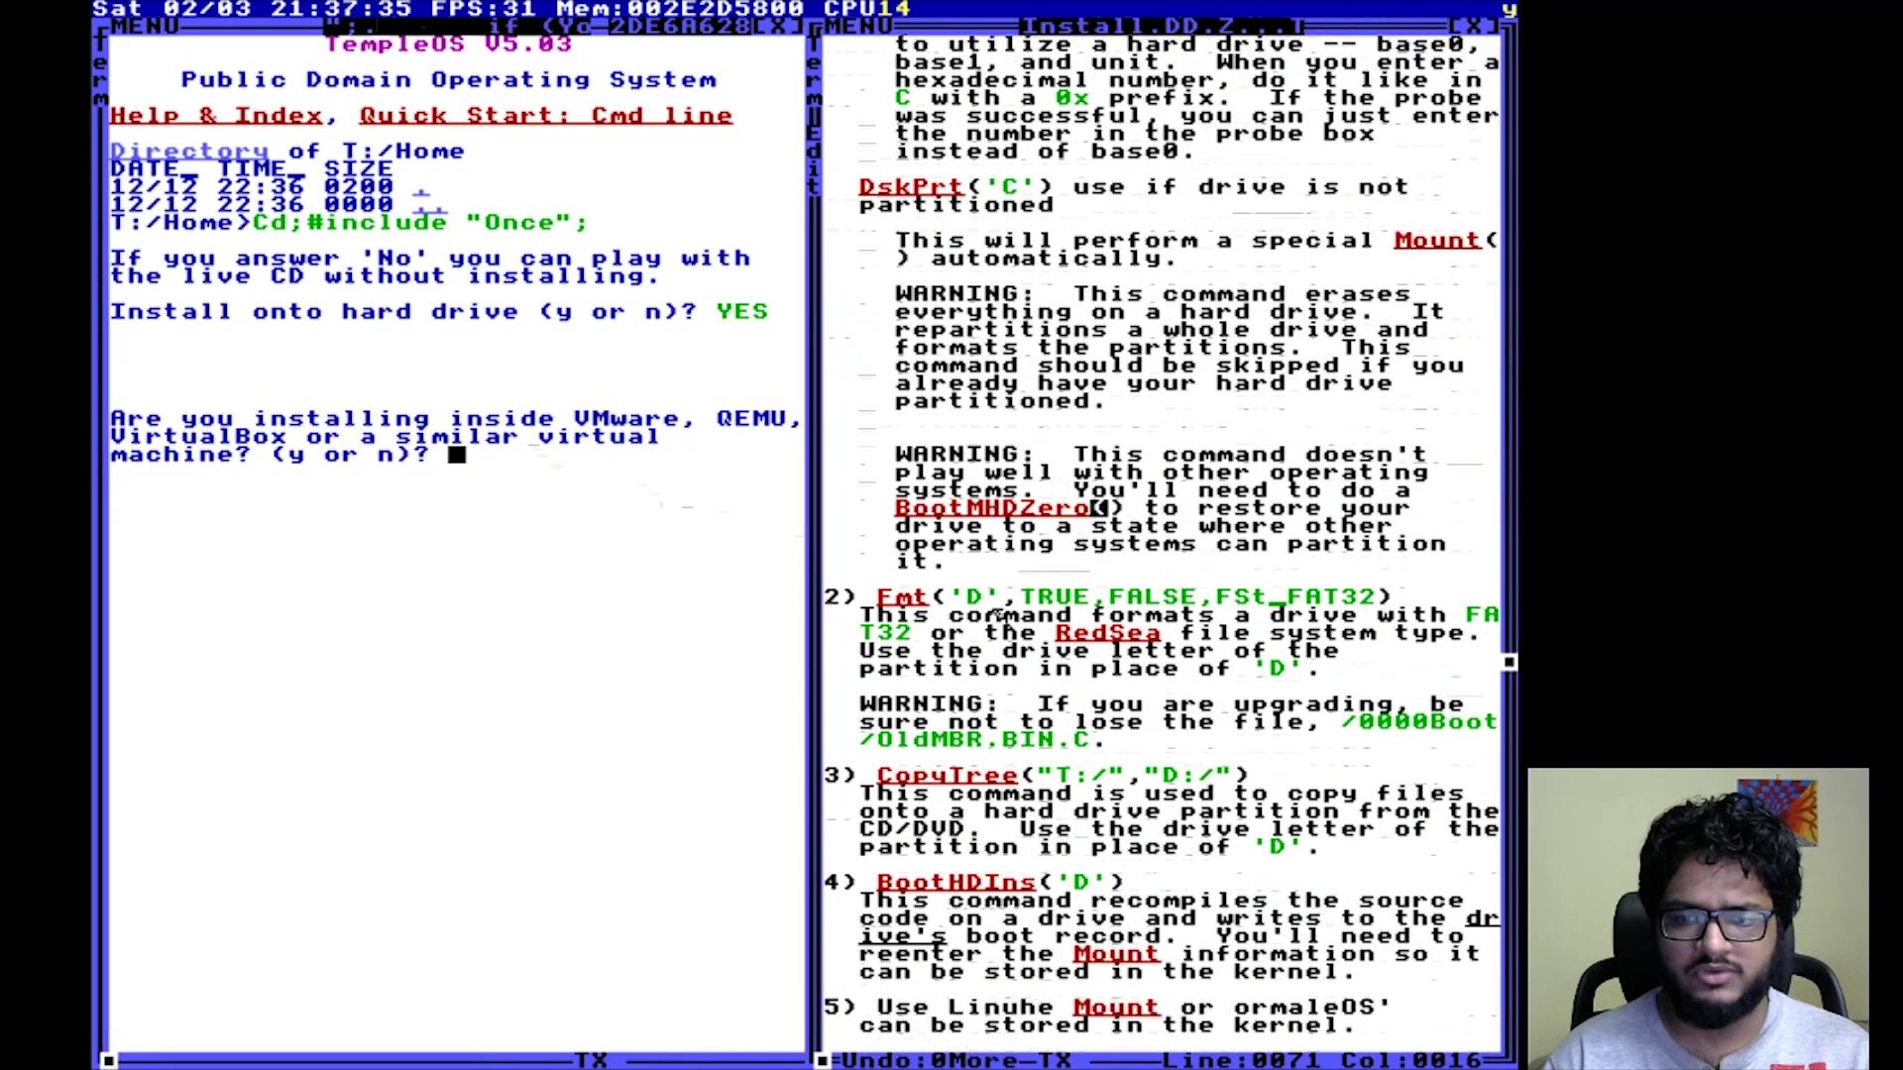
{"action": "scroll", "coordinate": [999, 606], "scroll_direction": "down", "scroll_amount": 2}
{"action": "scroll", "coordinate": [999, 608], "scroll_direction": "down", "scroll_amount": 2}
{"action": "scroll", "coordinate": [998, 624], "scroll_direction": "down", "scroll_amount": 3}
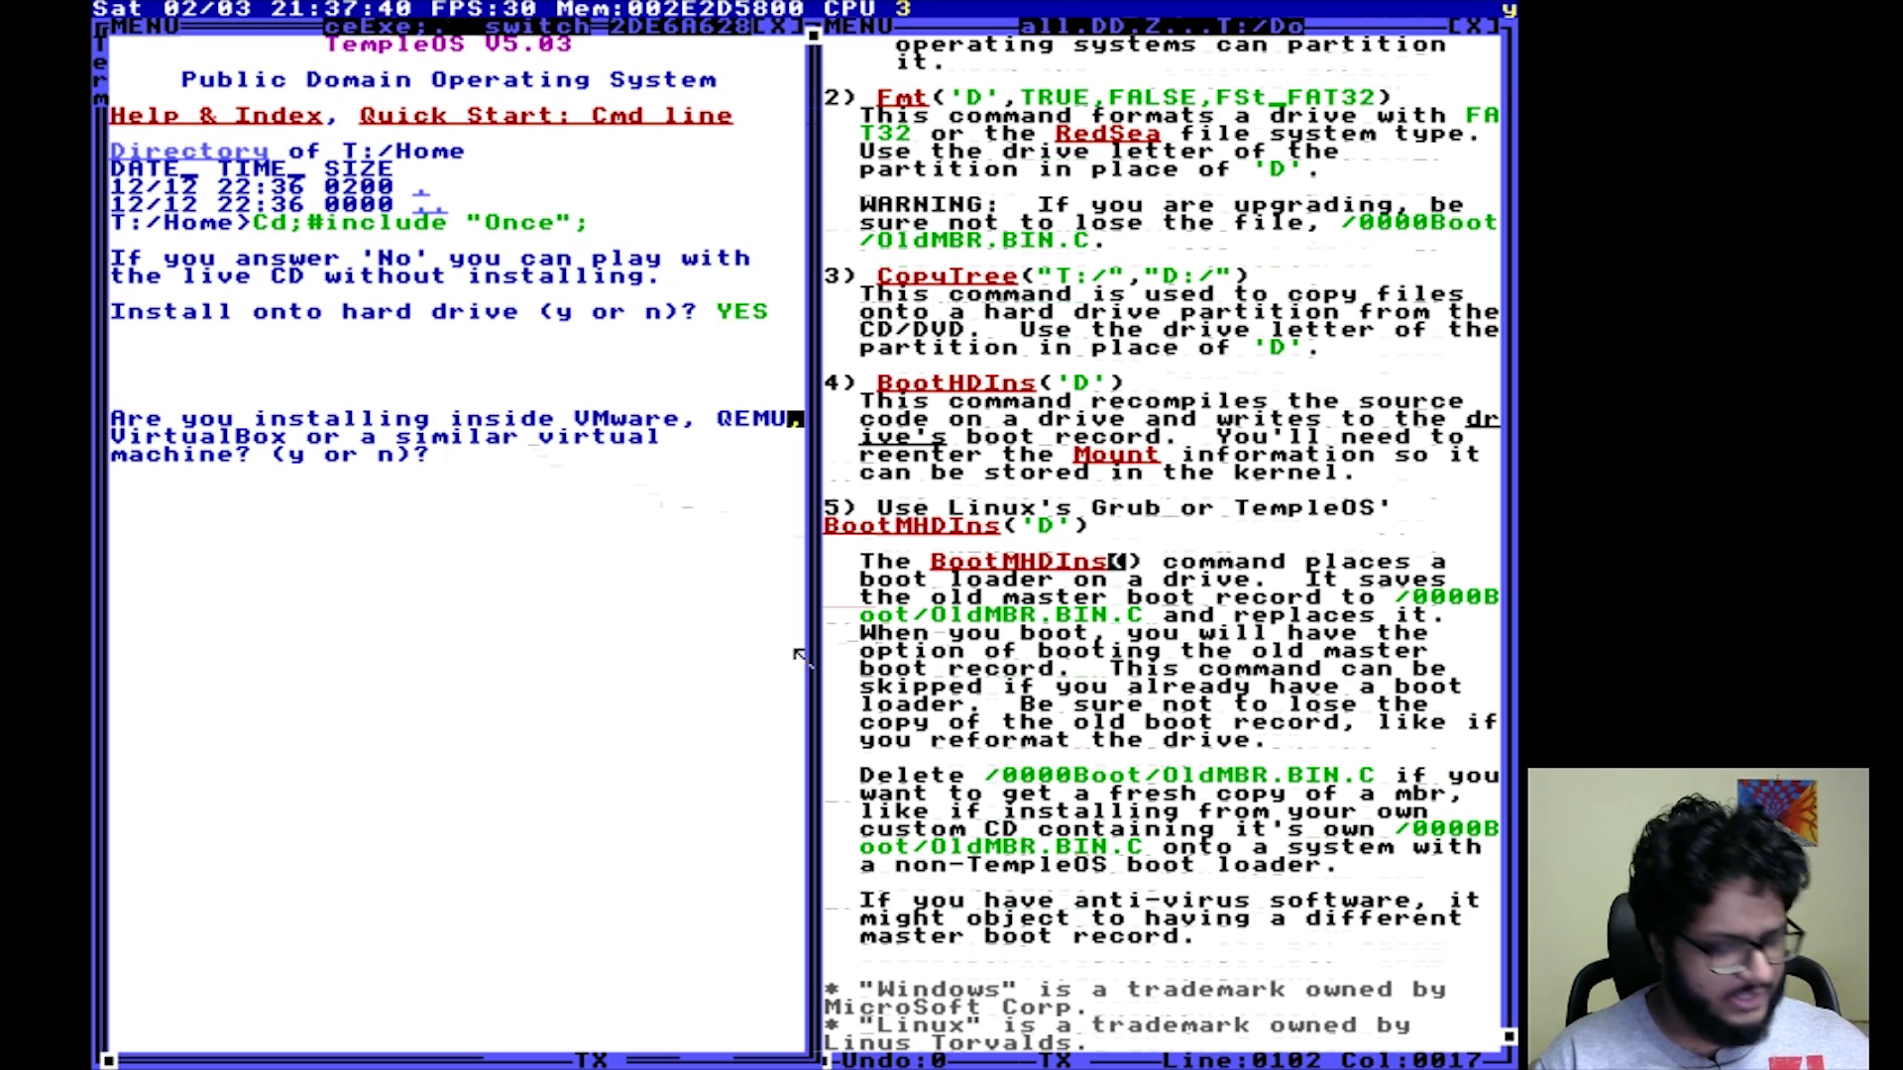
{"action": "key", "text": "y"}
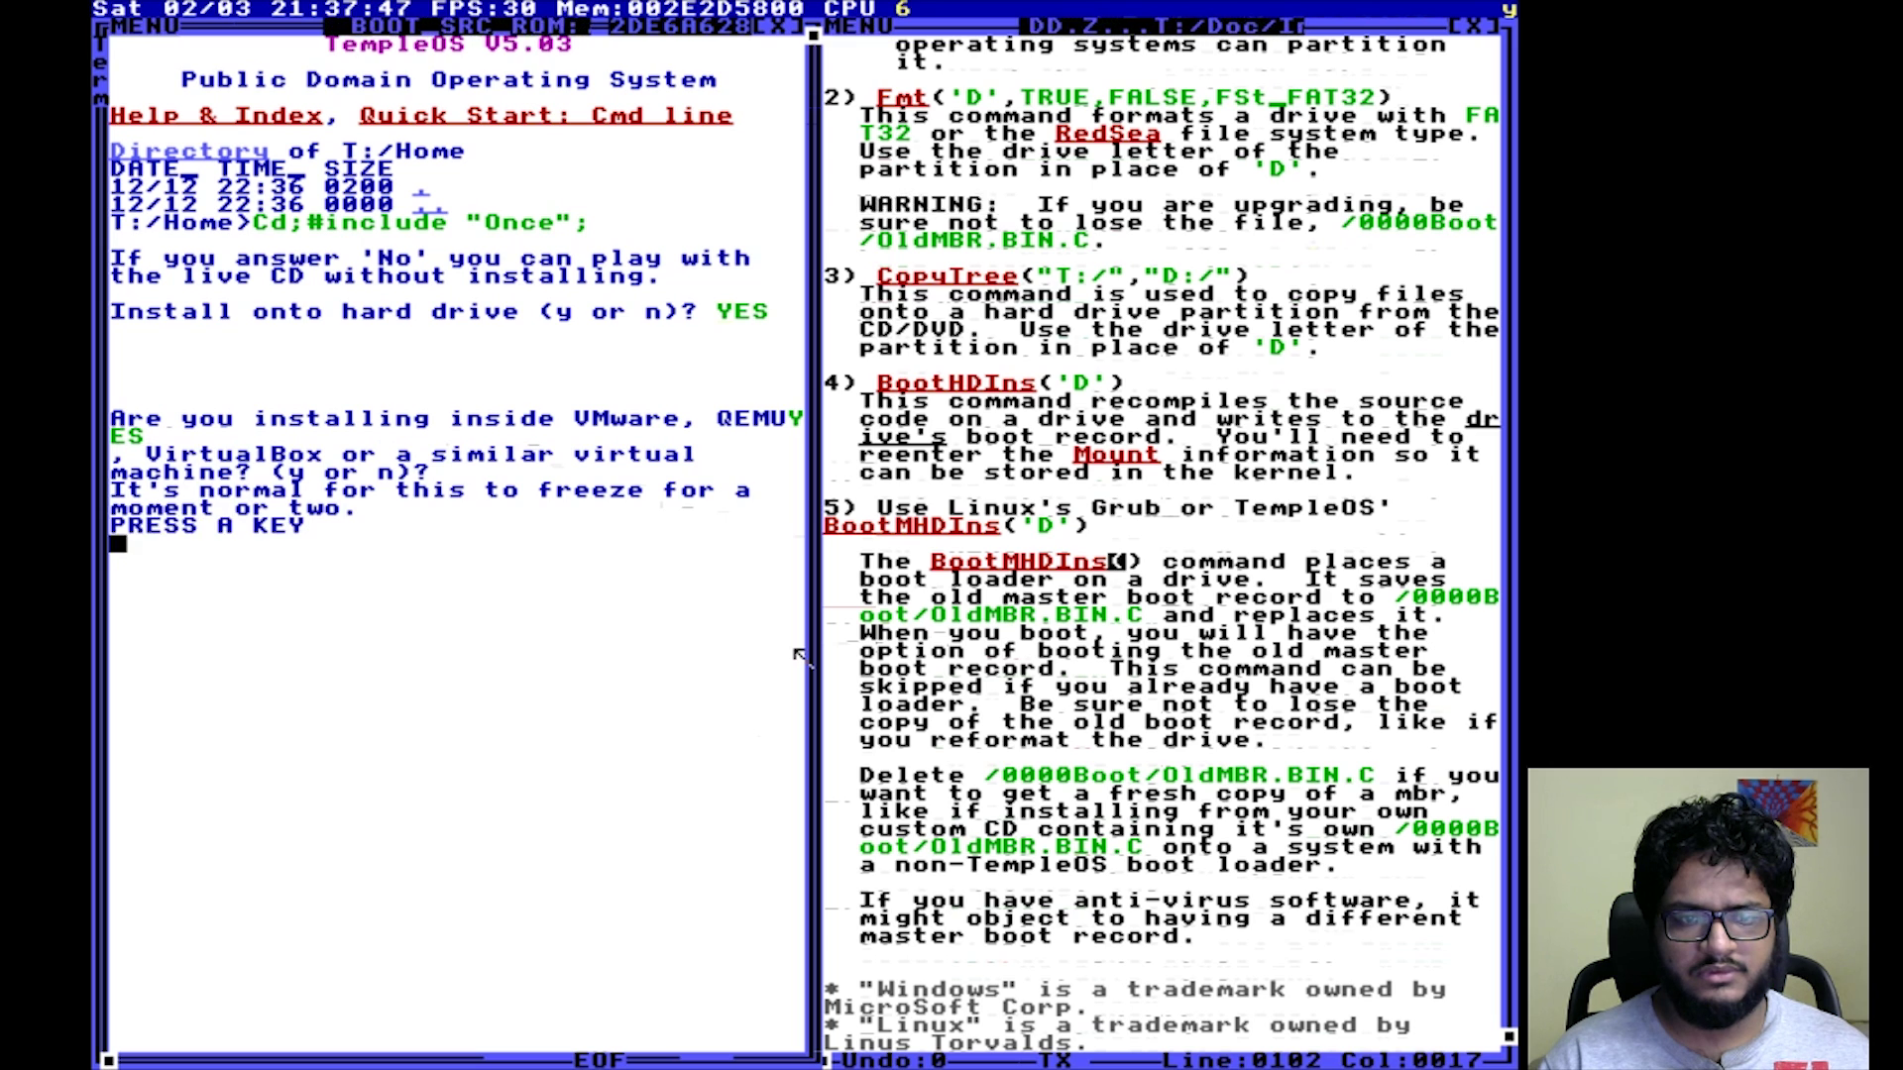
{"action": "key", "text": "Return"}
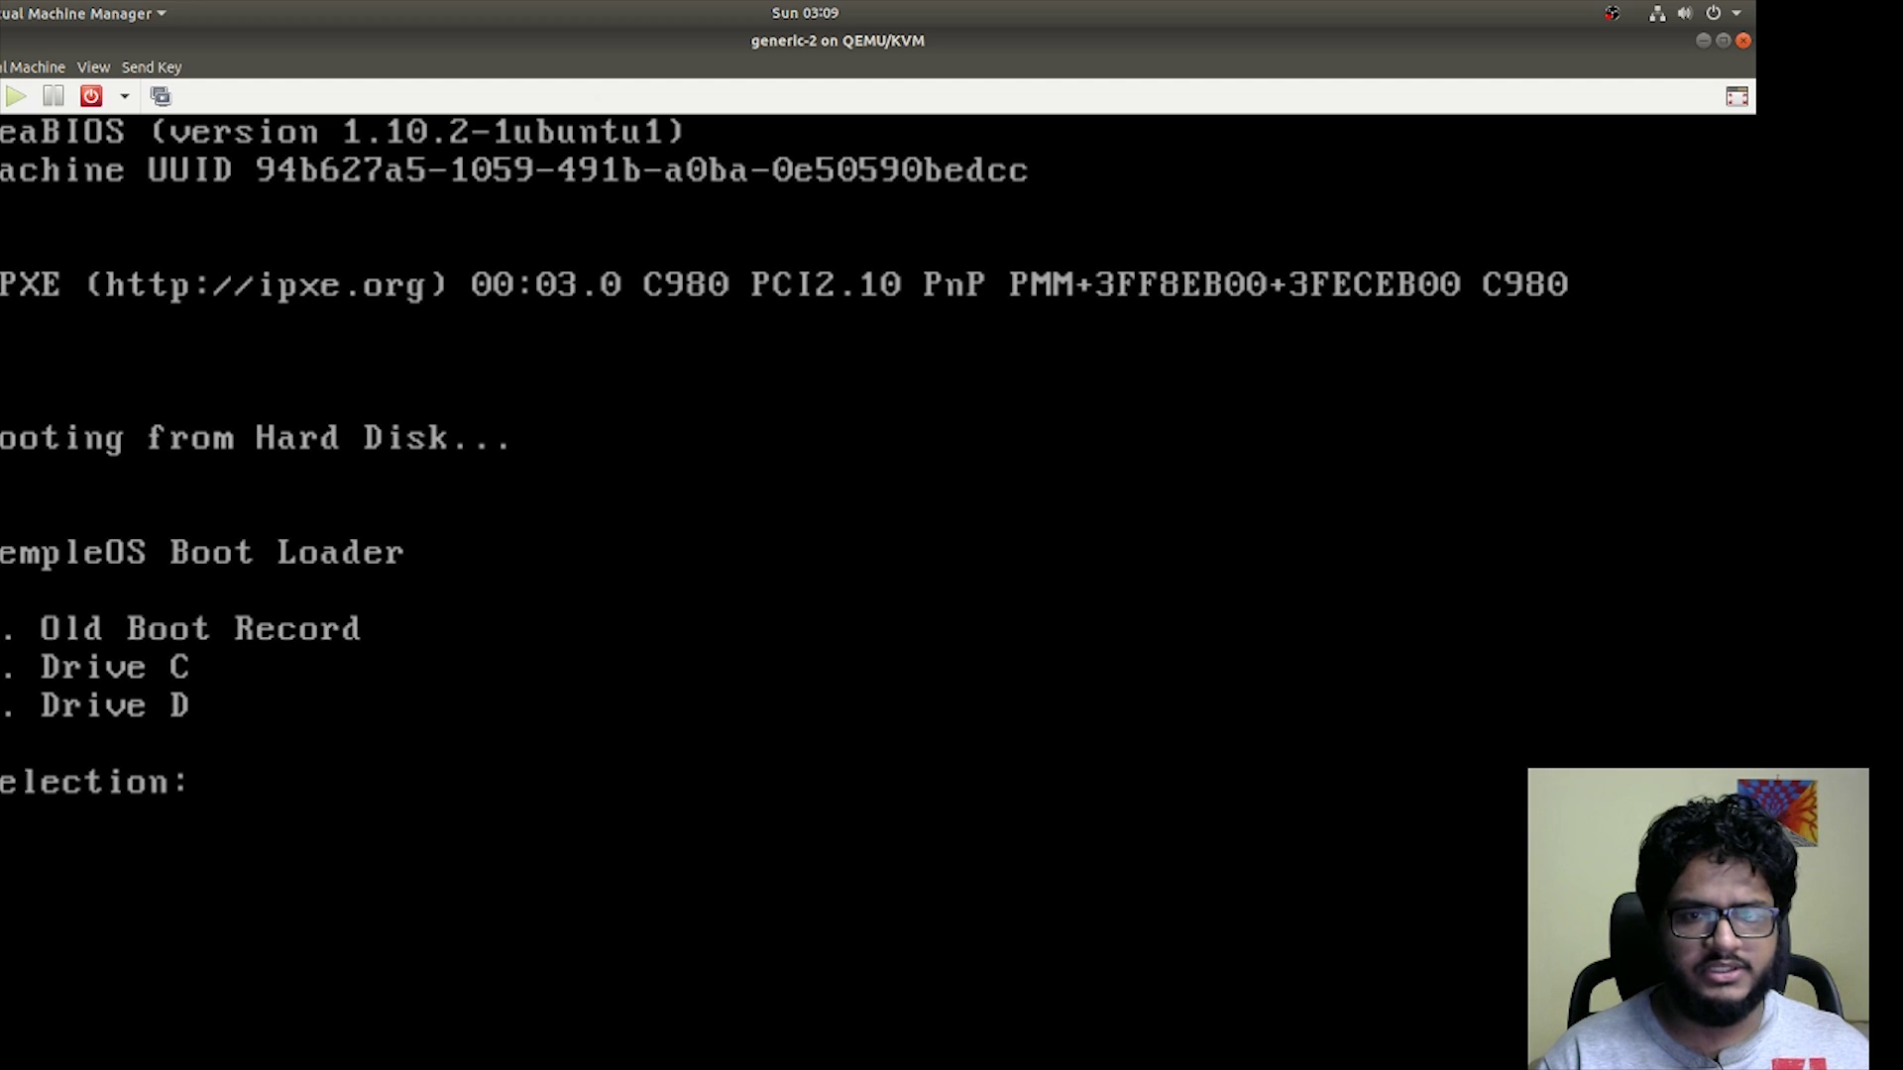
- Boot the installed TempleOS from drive D at the boot loader
{"action": "key", "text": "1"}
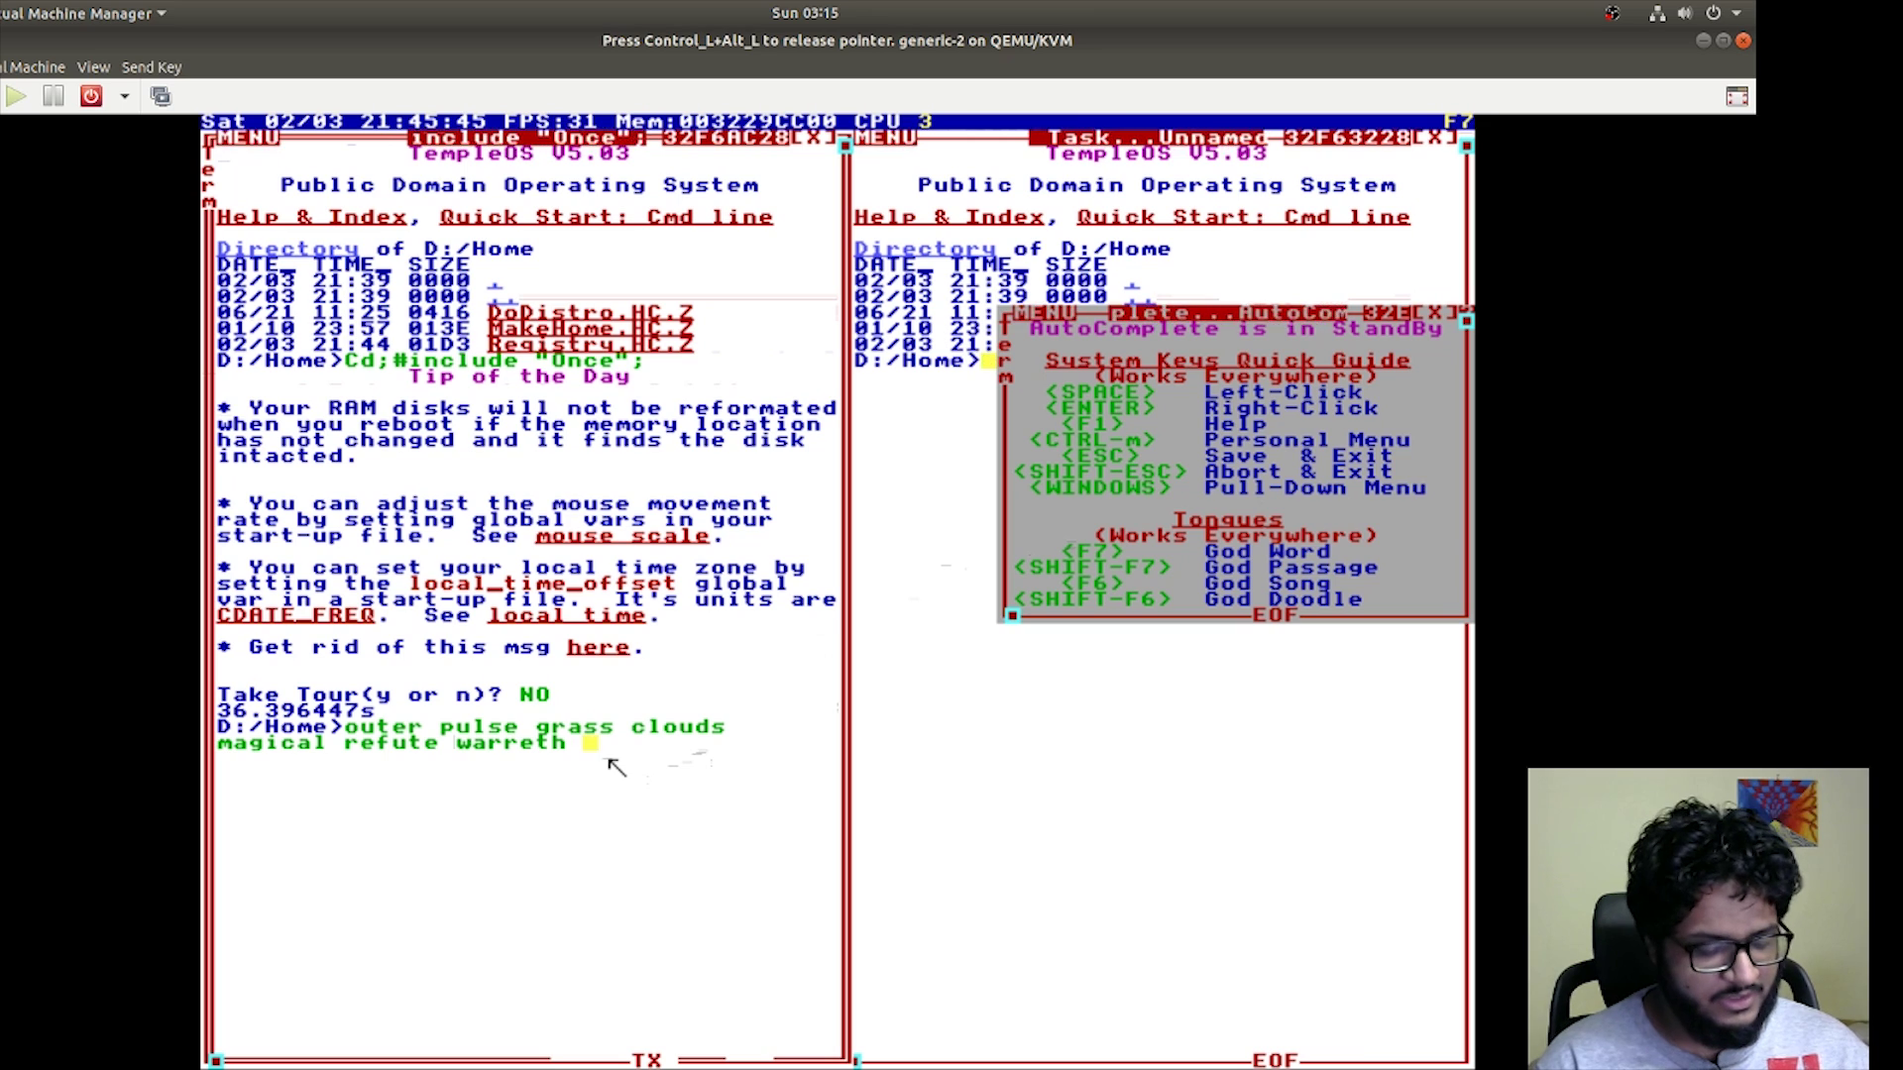
- Close both terminal windows, decline the tour, and generate a random God Song
{"action": "key", "text": "BackSpace"}
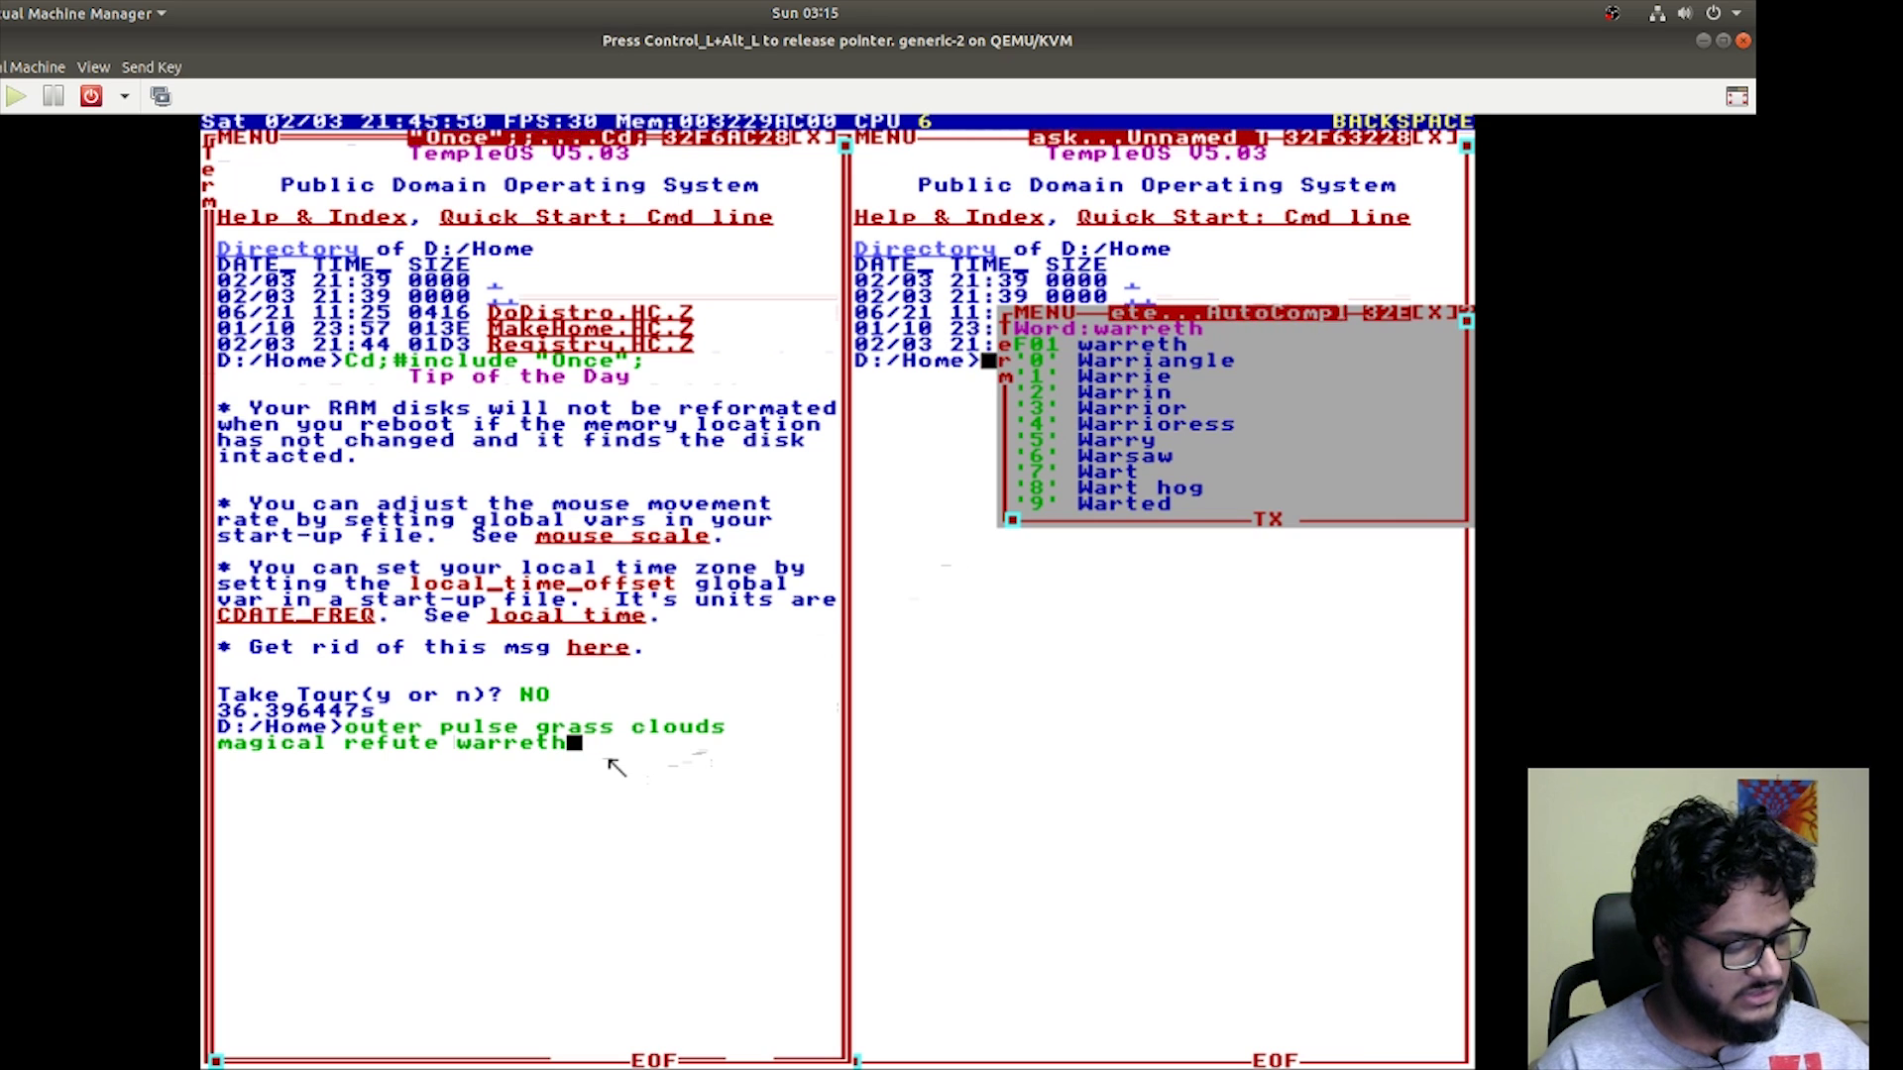
{"action": "key", "text": "Escape"}
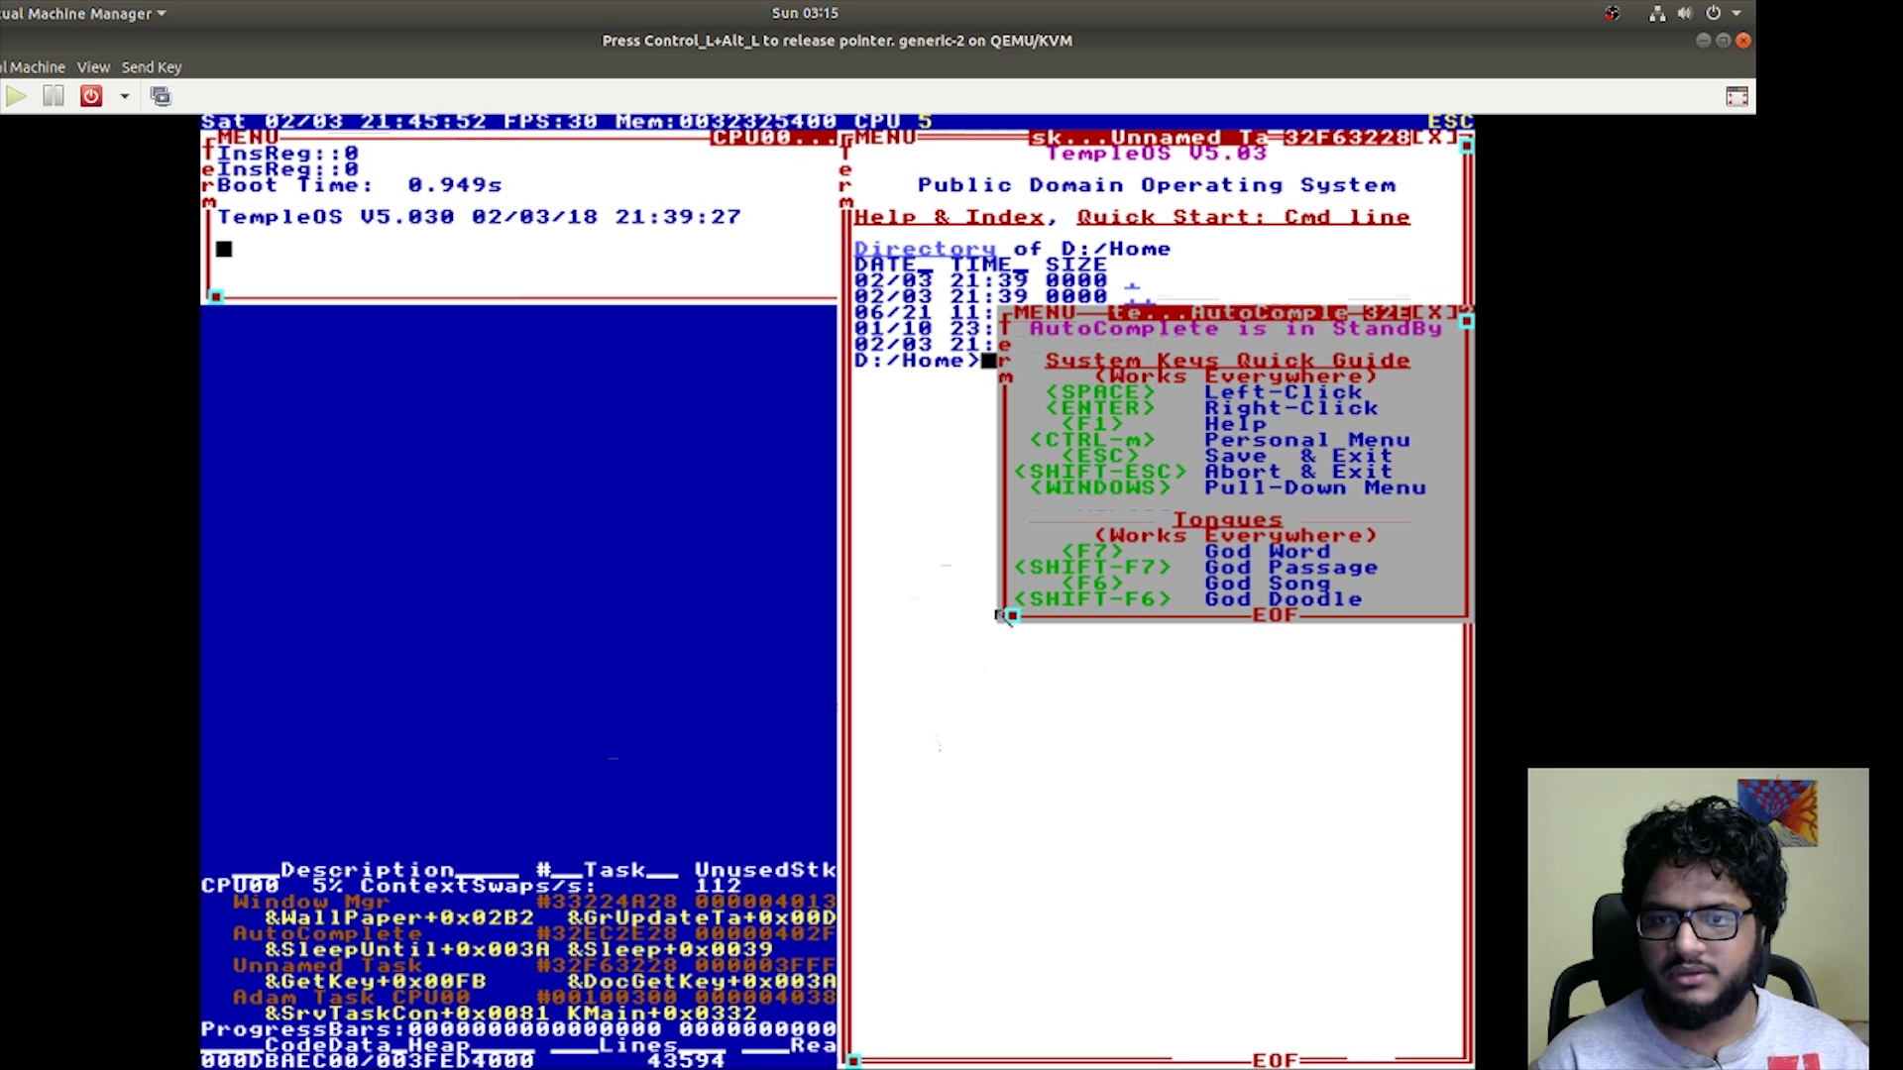
{"action": "key", "text": "Escape"}
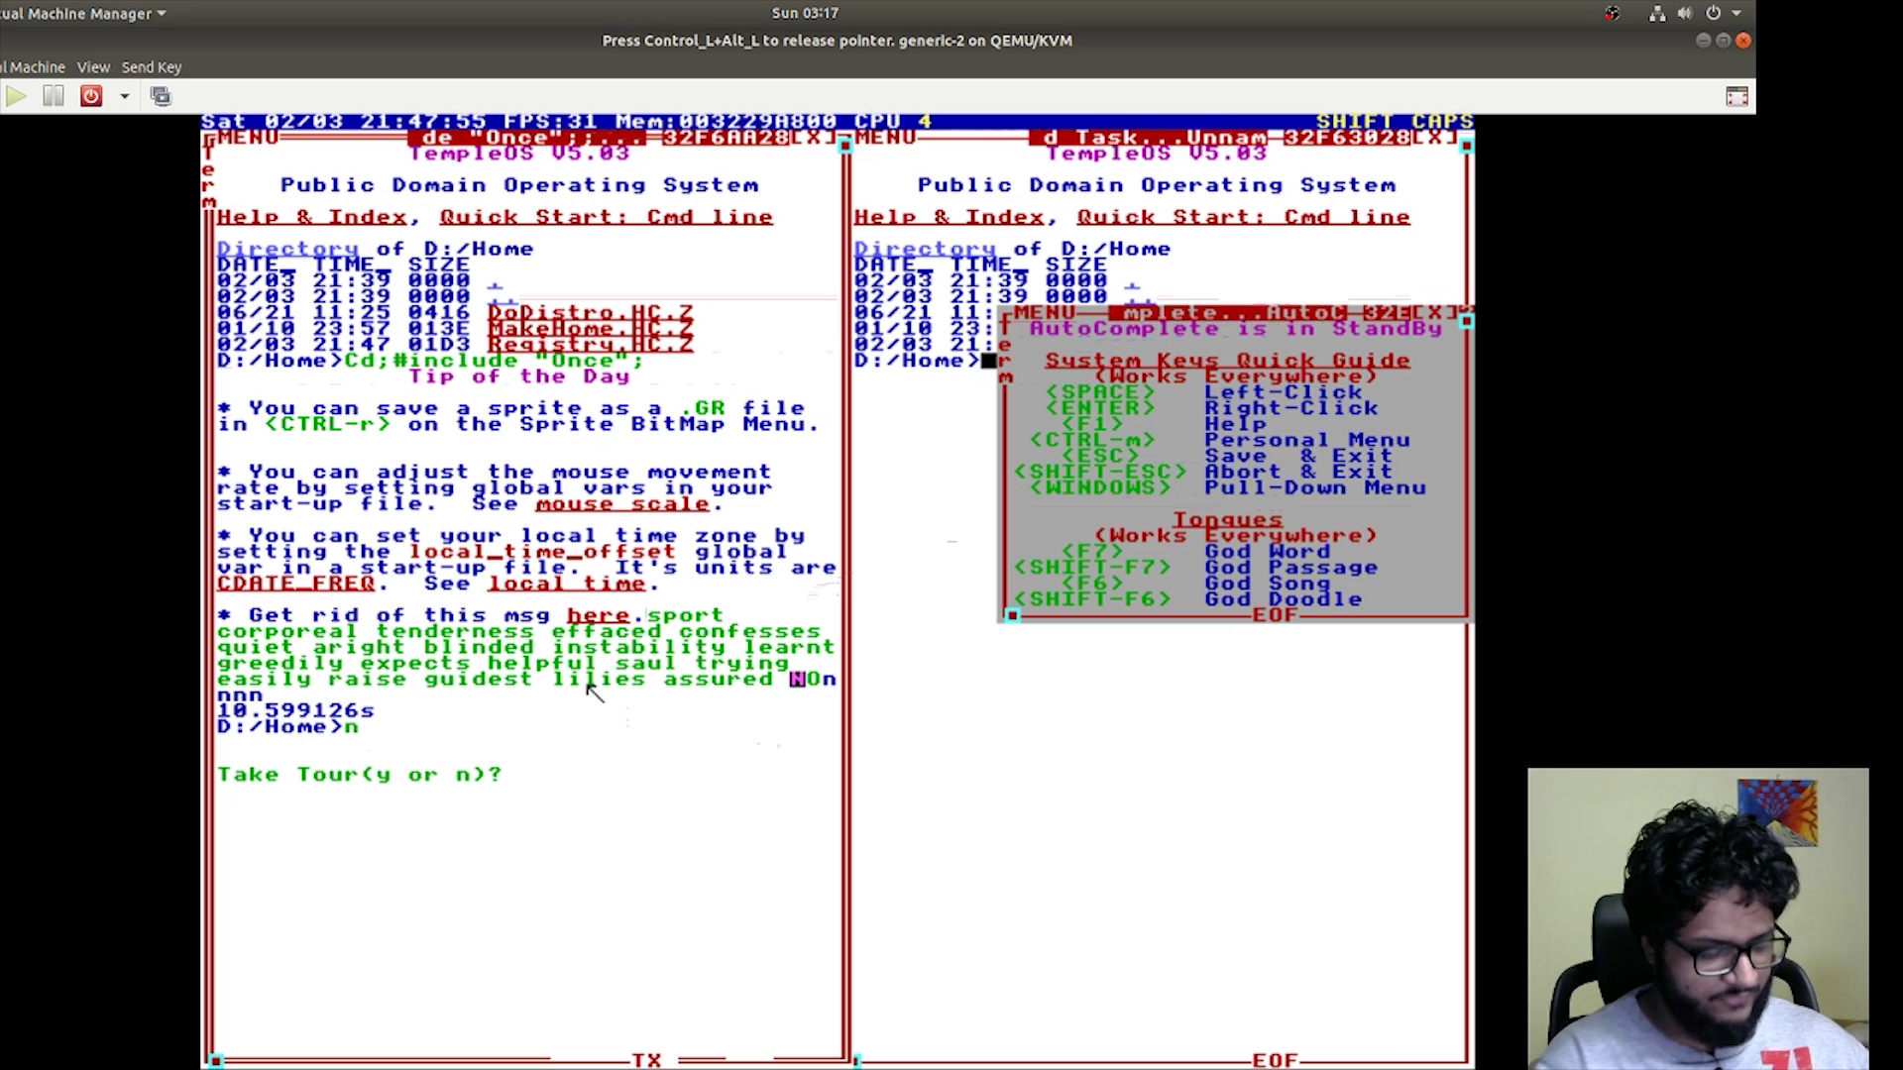
{"action": "key", "text": "n"}
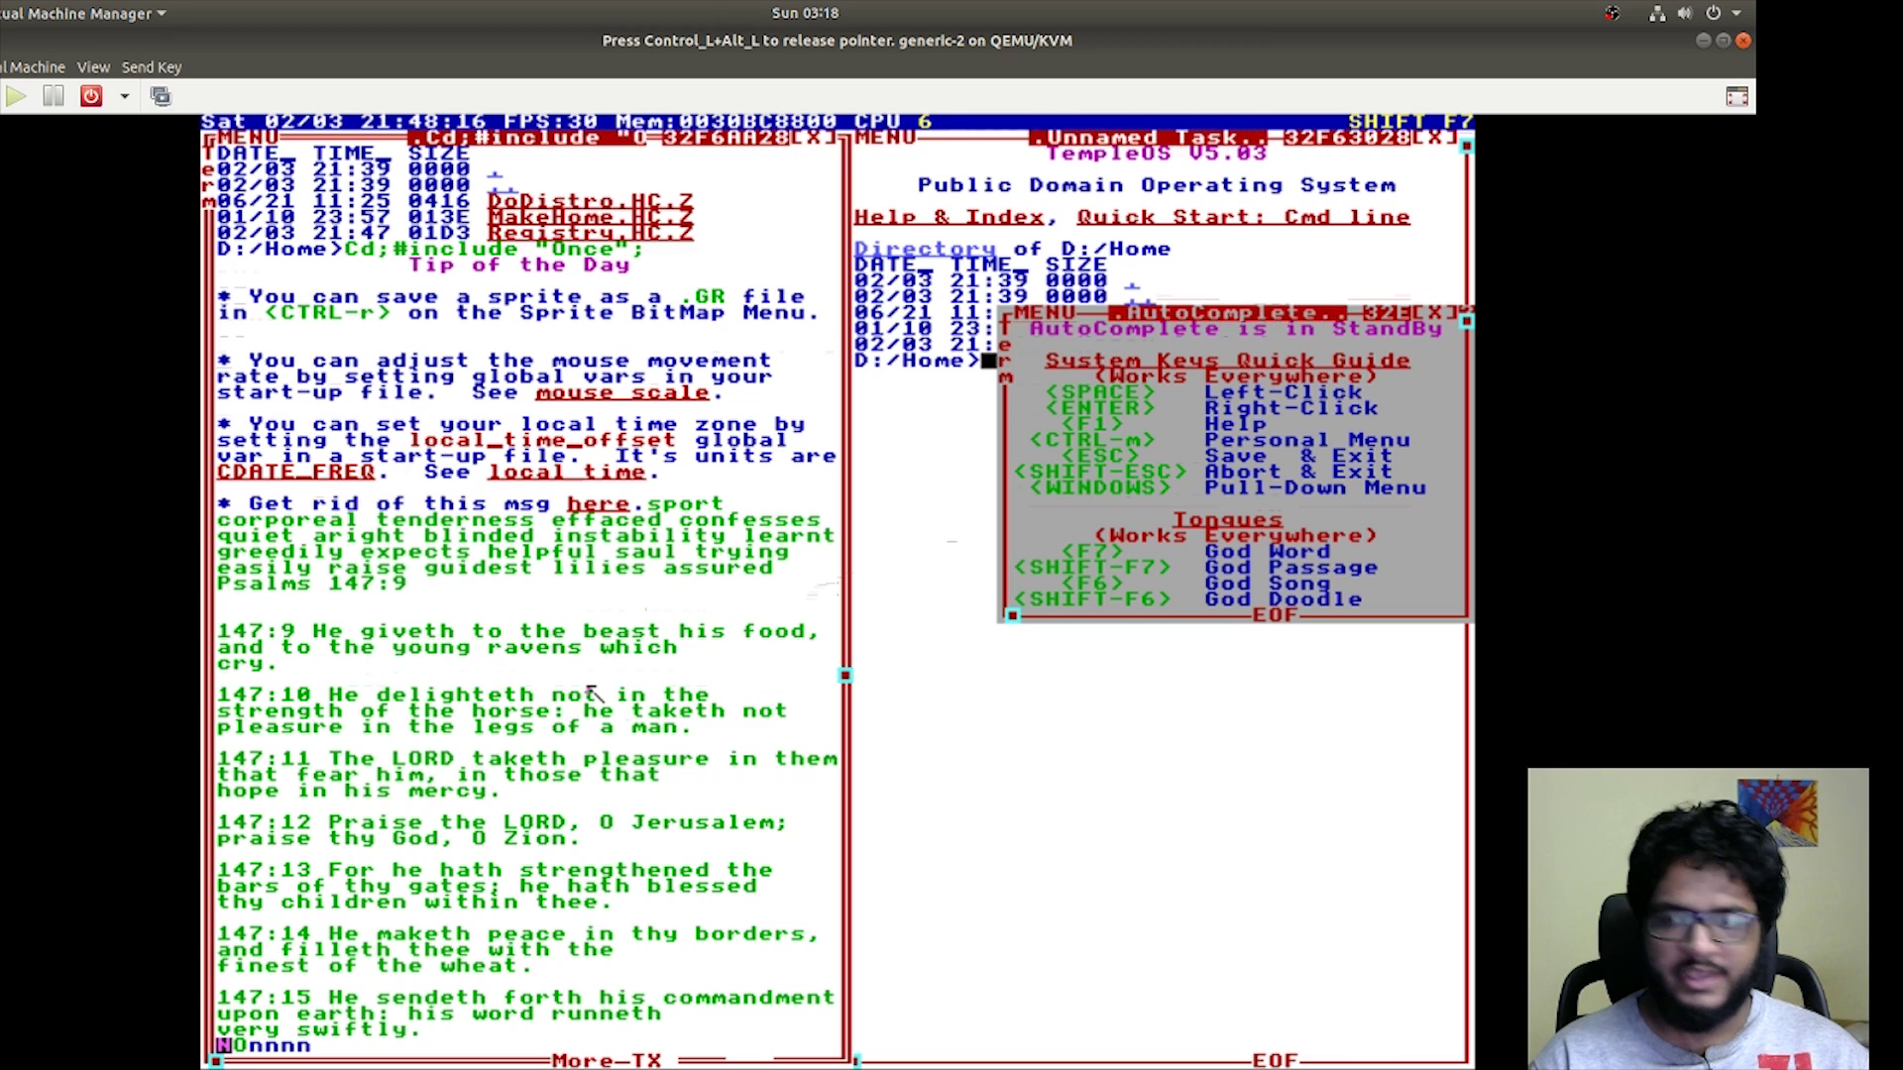
{"action": "key", "text": "Return"}
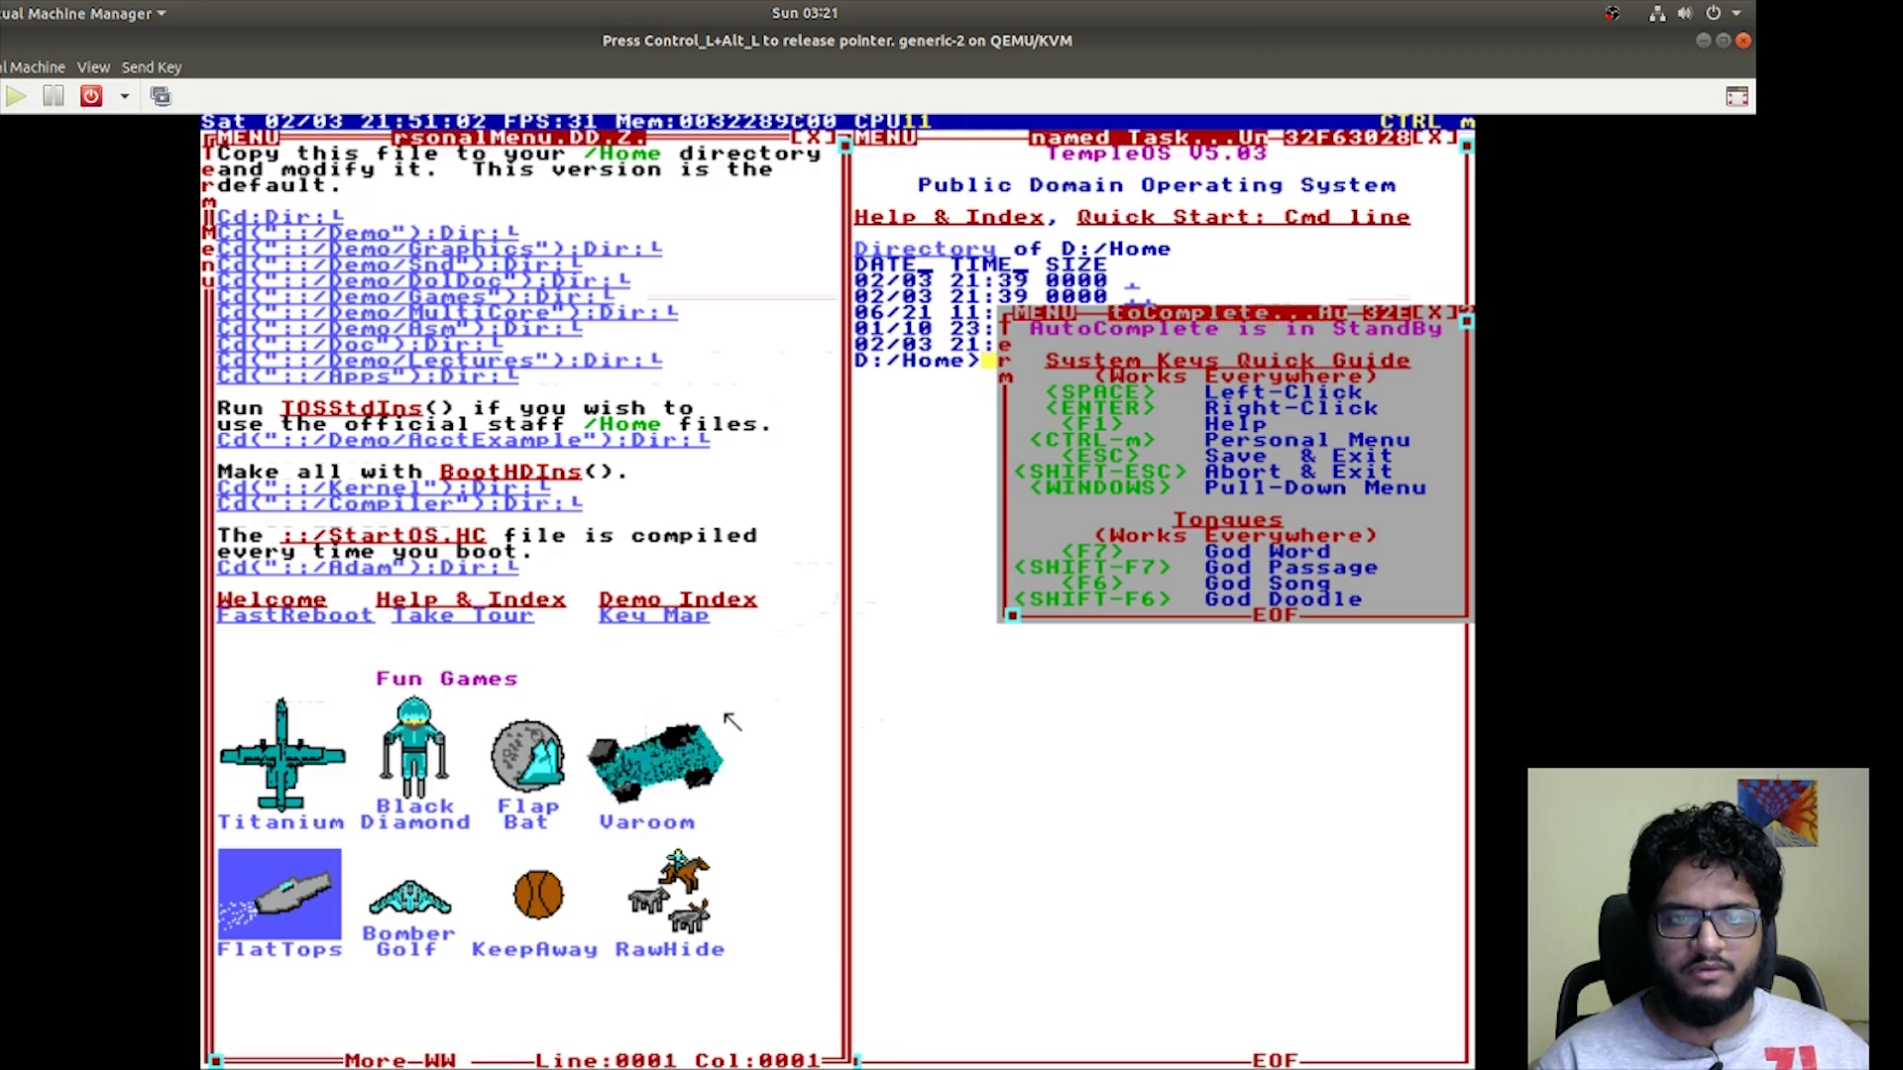
{"action": "scroll", "coordinate": [731, 724], "scroll_direction": "down", "scroll_amount": 5}
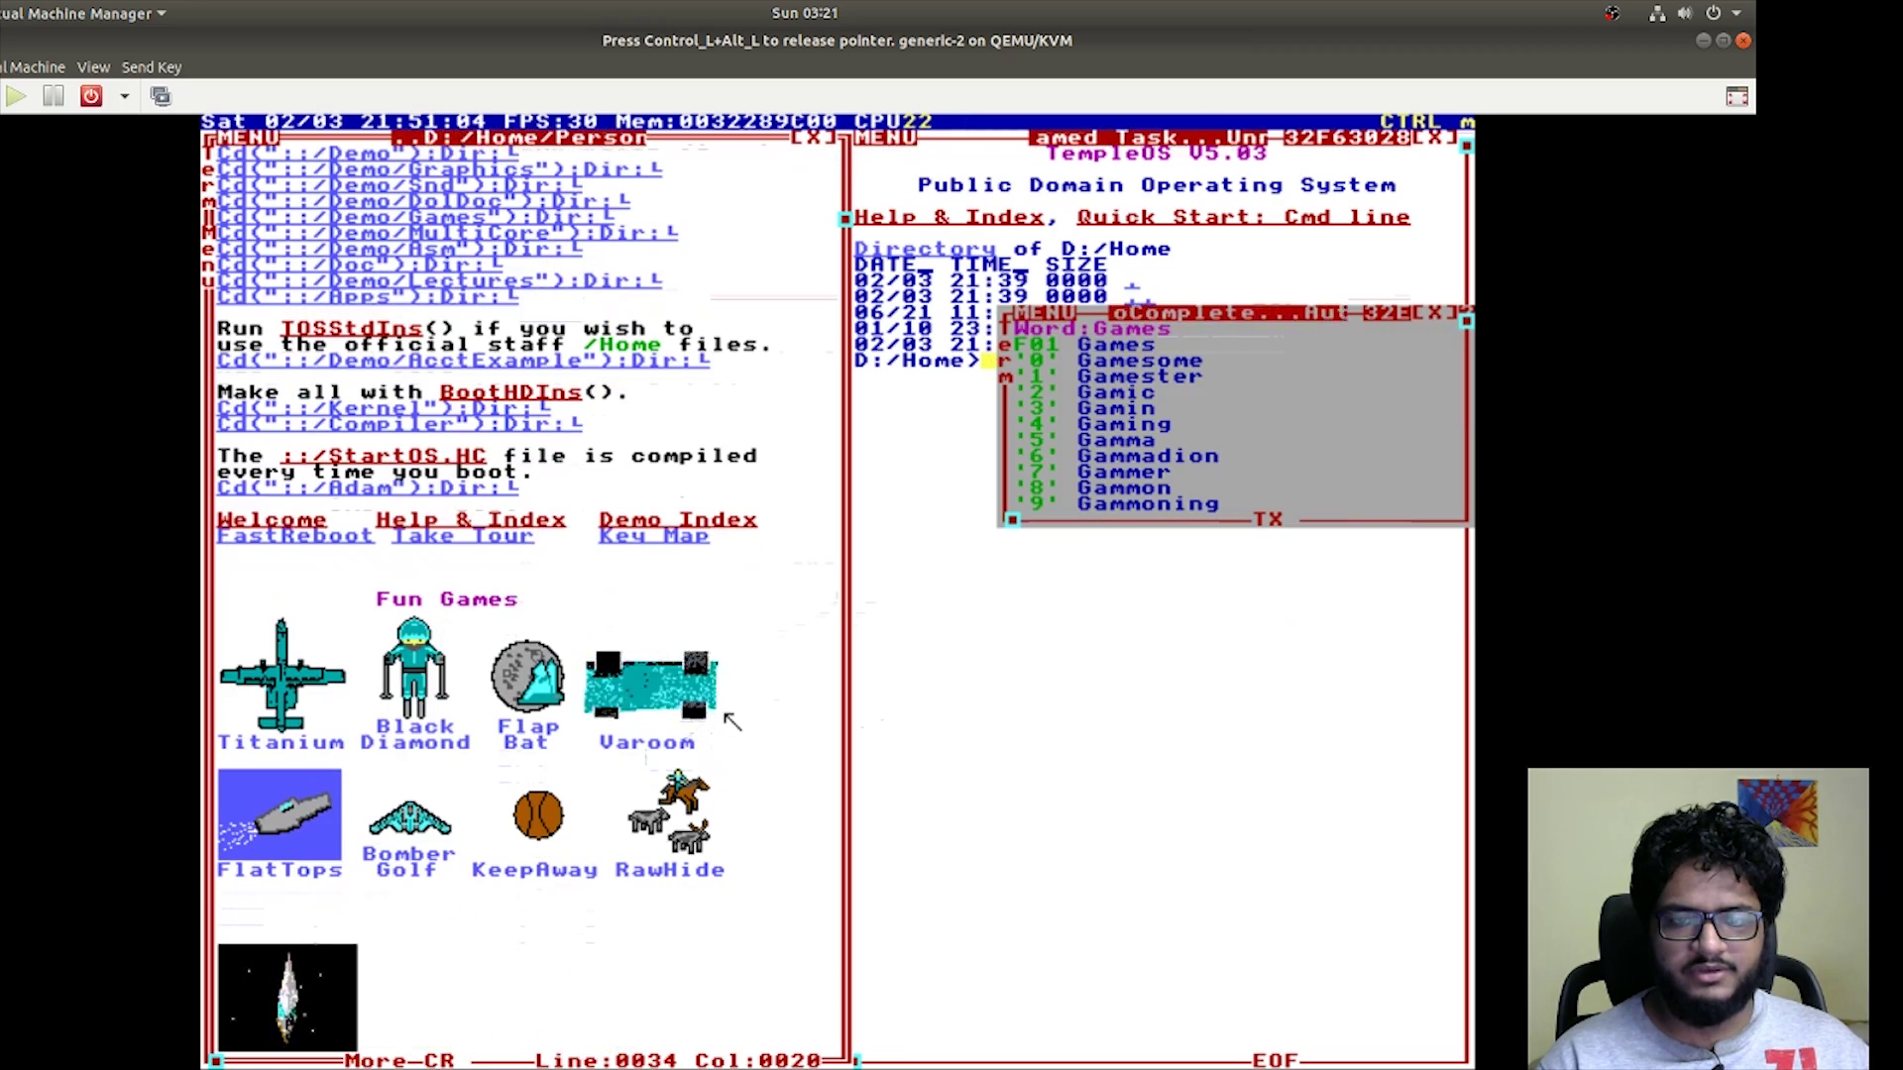
{"action": "scroll", "coordinate": [732, 722], "scroll_direction": "down", "scroll_amount": 5}
{"action": "scroll", "coordinate": [731, 722], "scroll_direction": "down", "scroll_amount": 3}
{"action": "scroll", "coordinate": [731, 722], "scroll_direction": "down", "scroll_amount": 3}
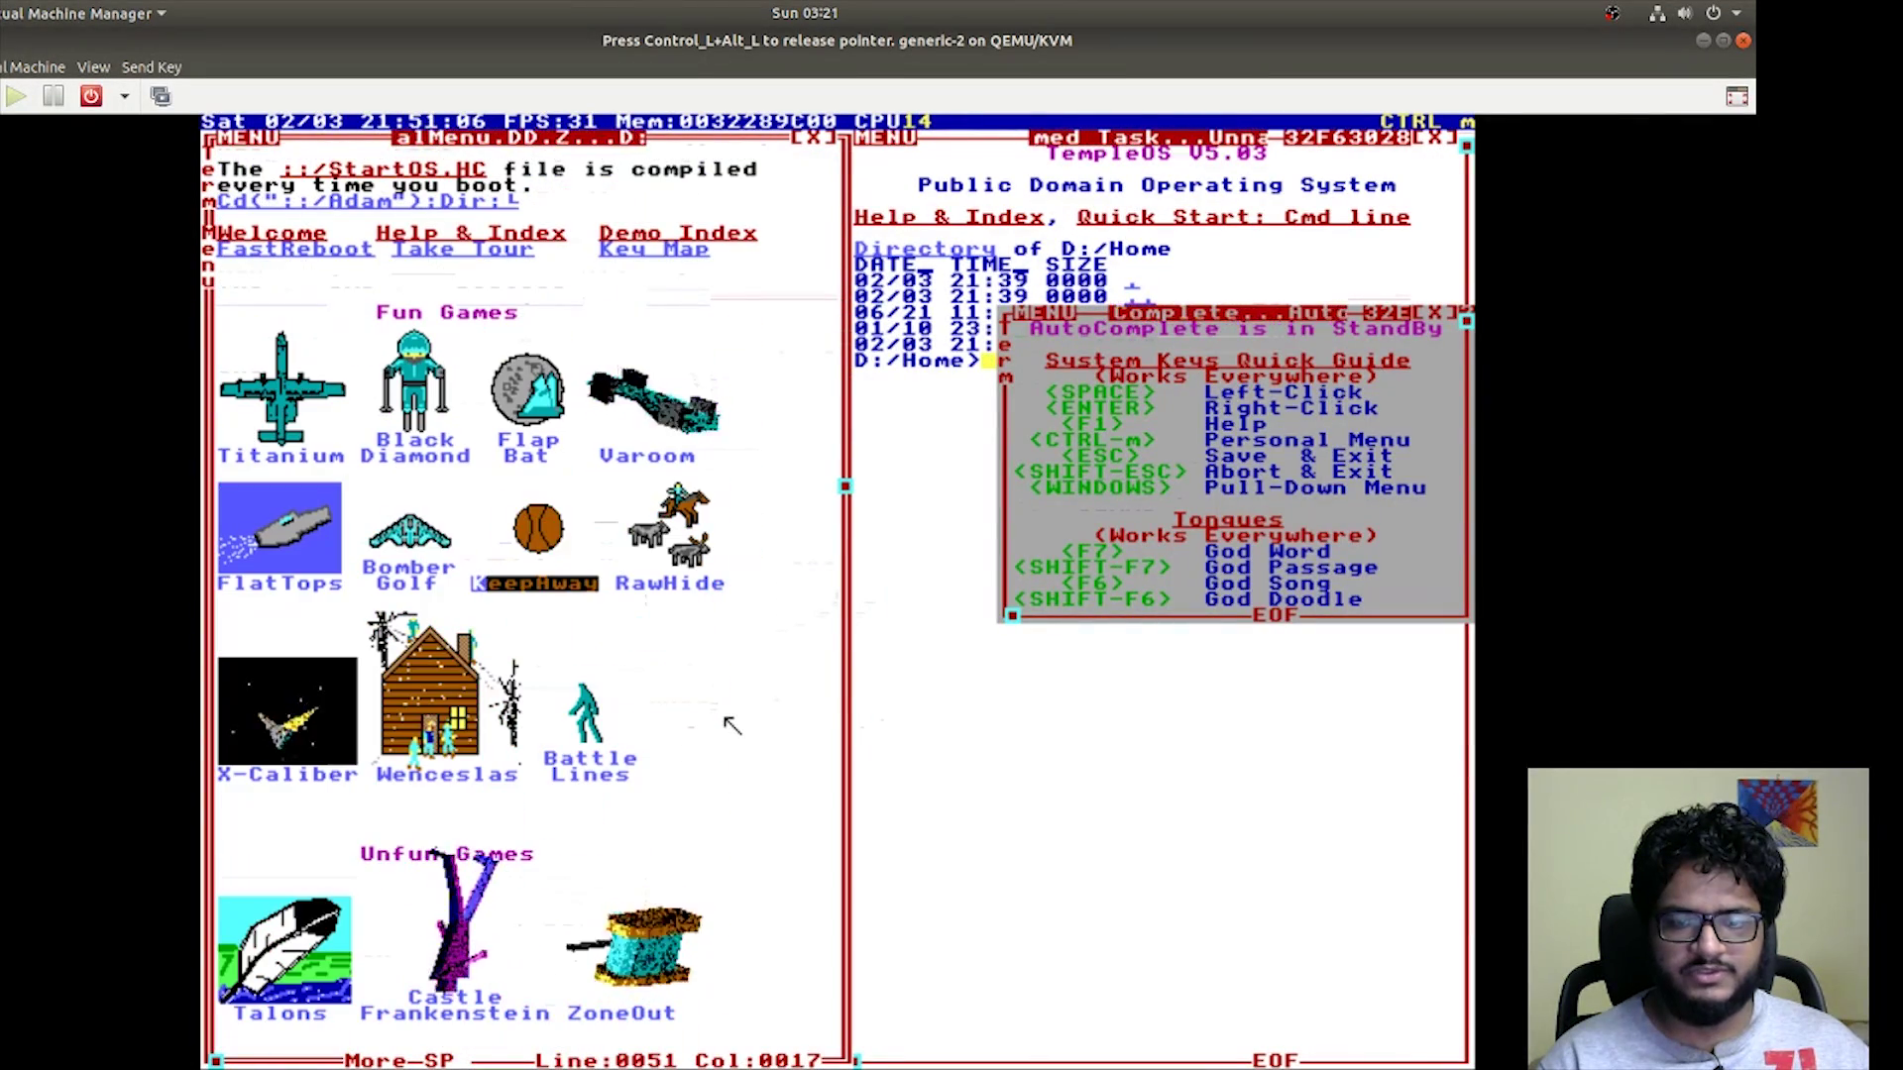
{"action": "scroll", "coordinate": [733, 723], "scroll_direction": "down", "scroll_amount": 3}
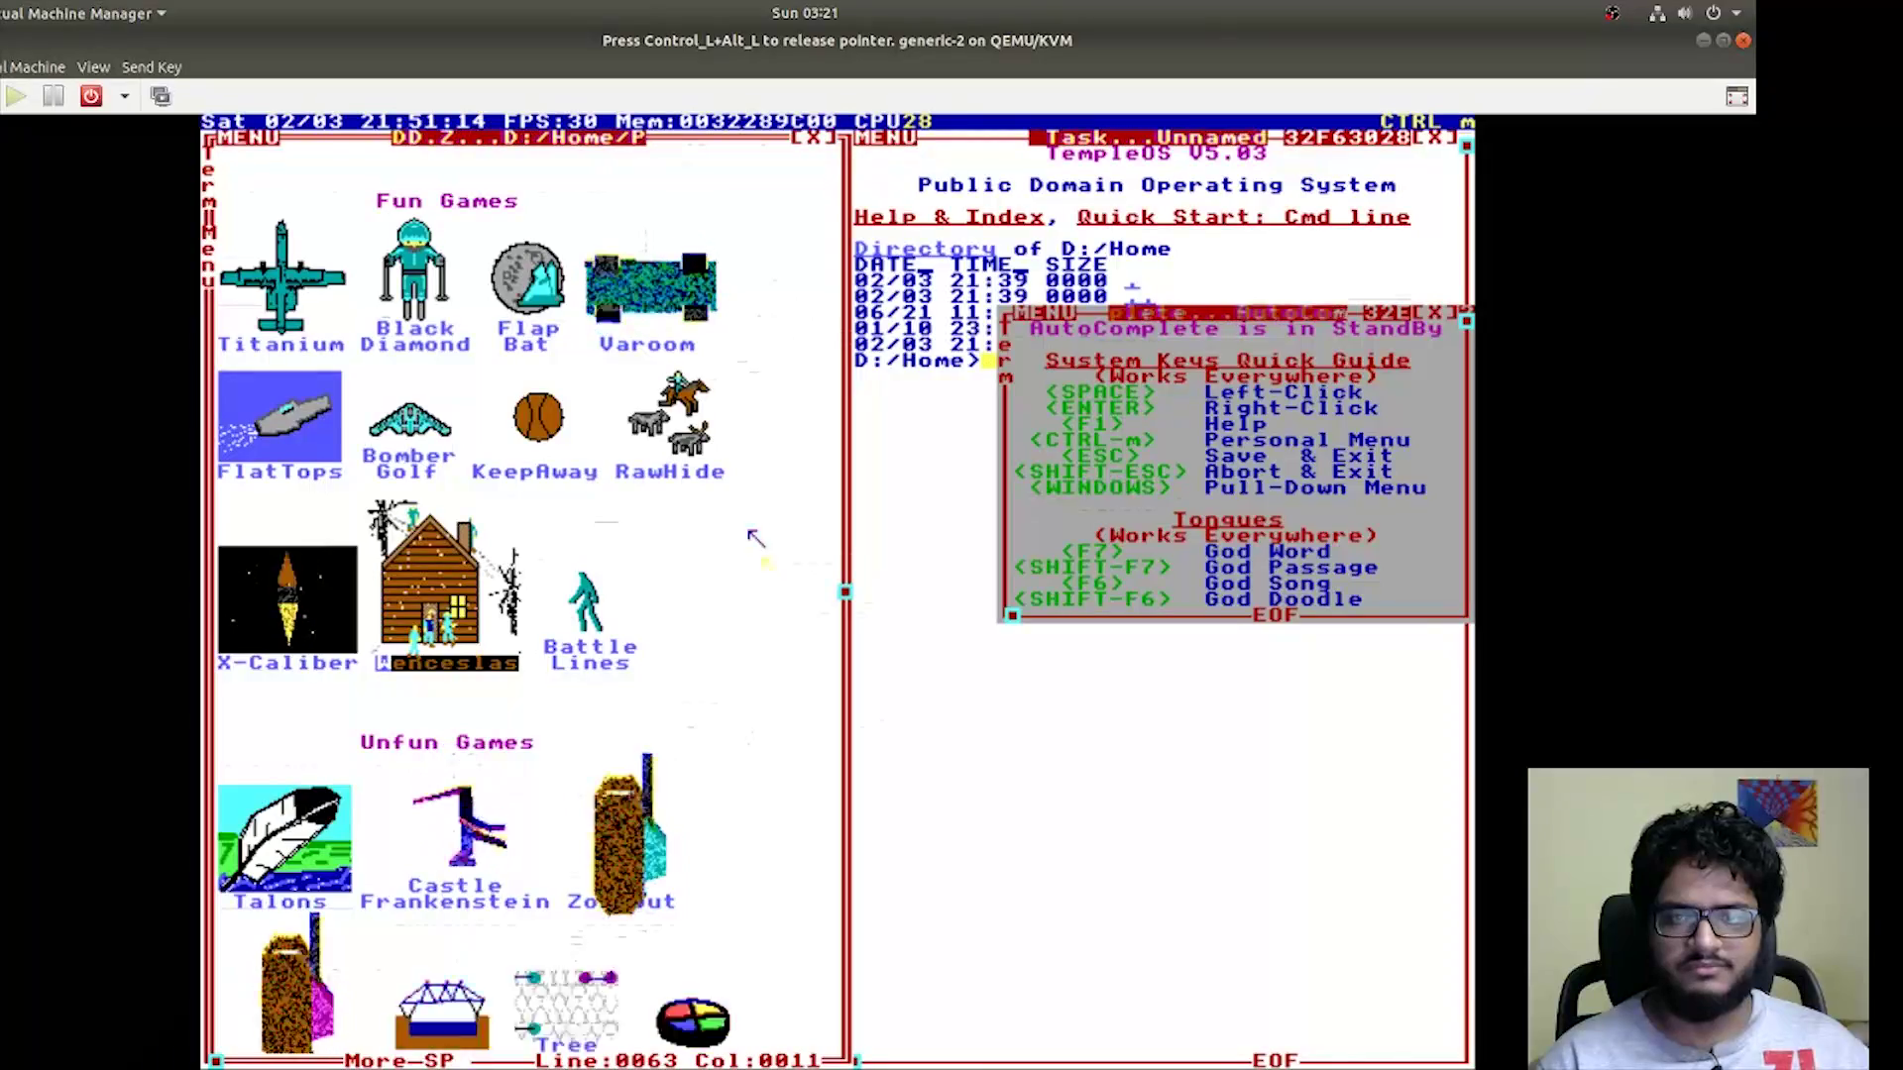
{"action": "scroll", "coordinate": [724, 745], "scroll_direction": "down", "scroll_amount": 5}
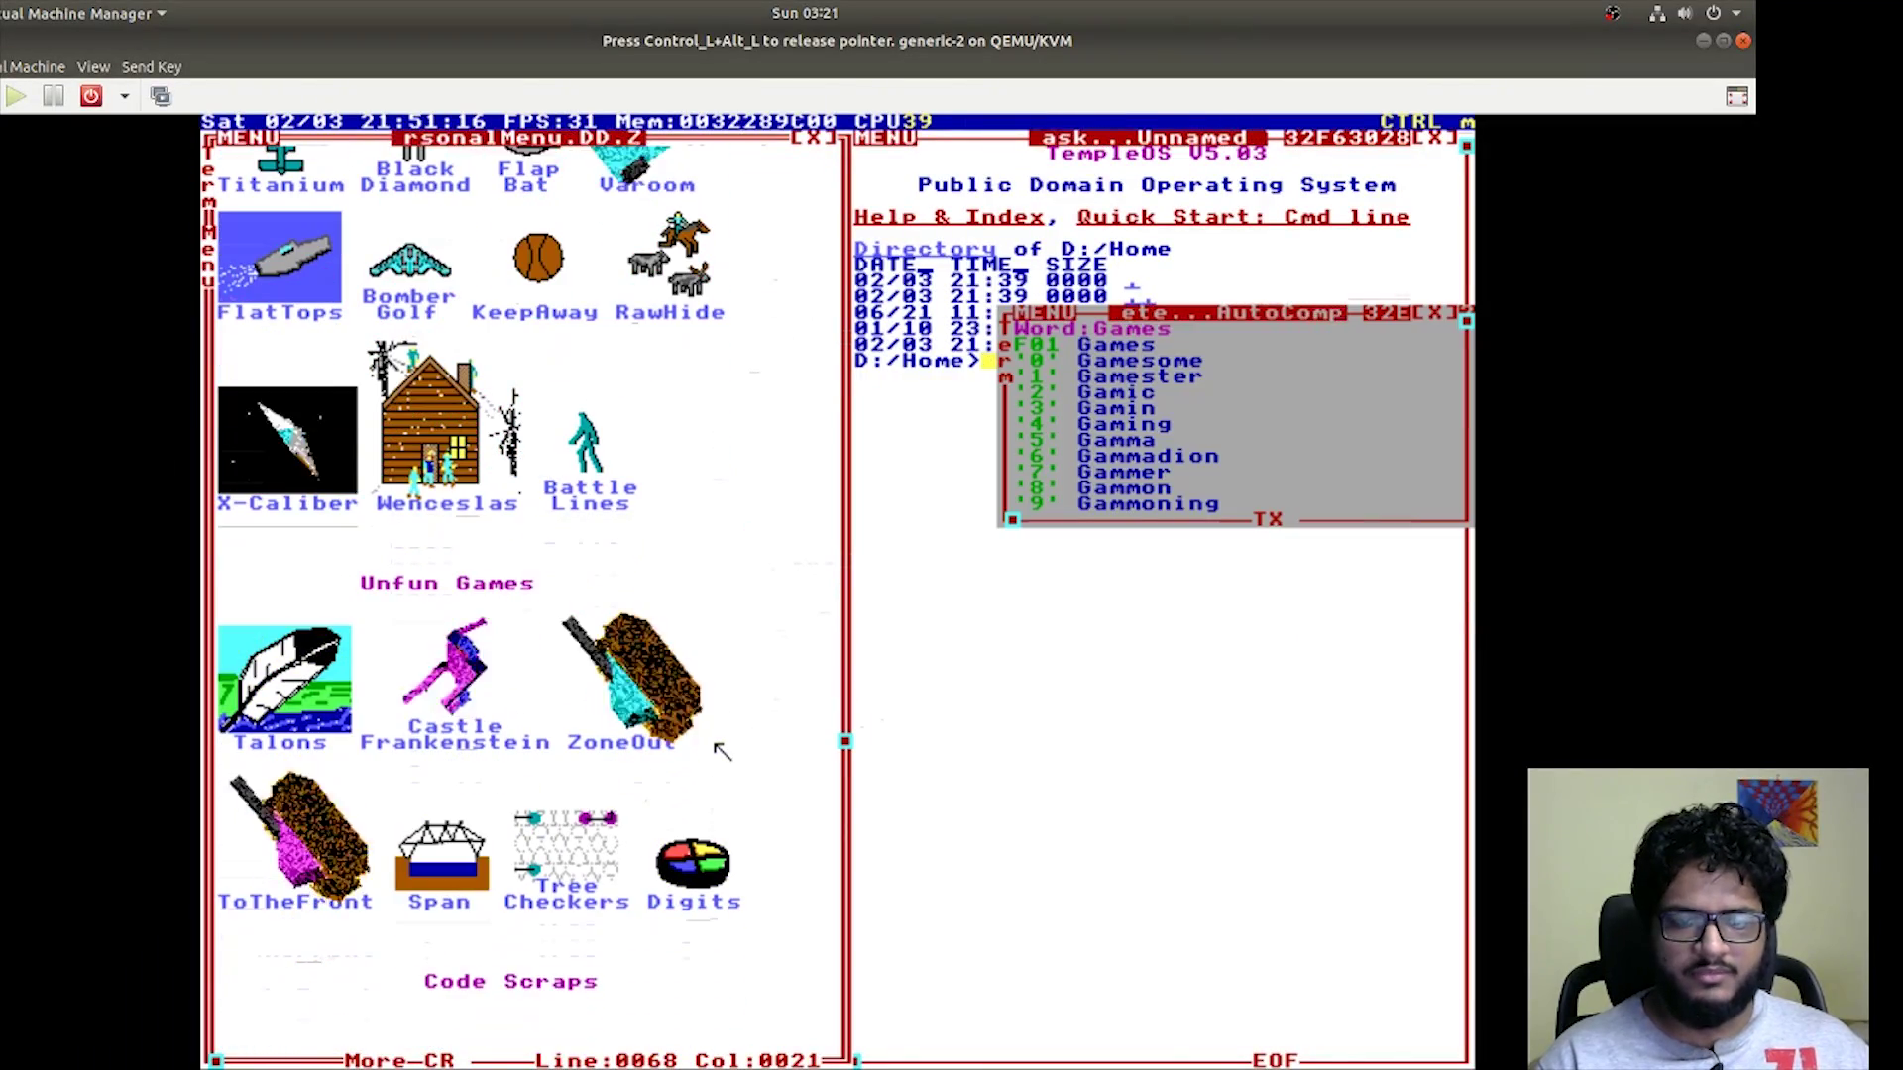
{"action": "scroll", "coordinate": [636, 832], "scroll_direction": "down", "scroll_amount": 5}
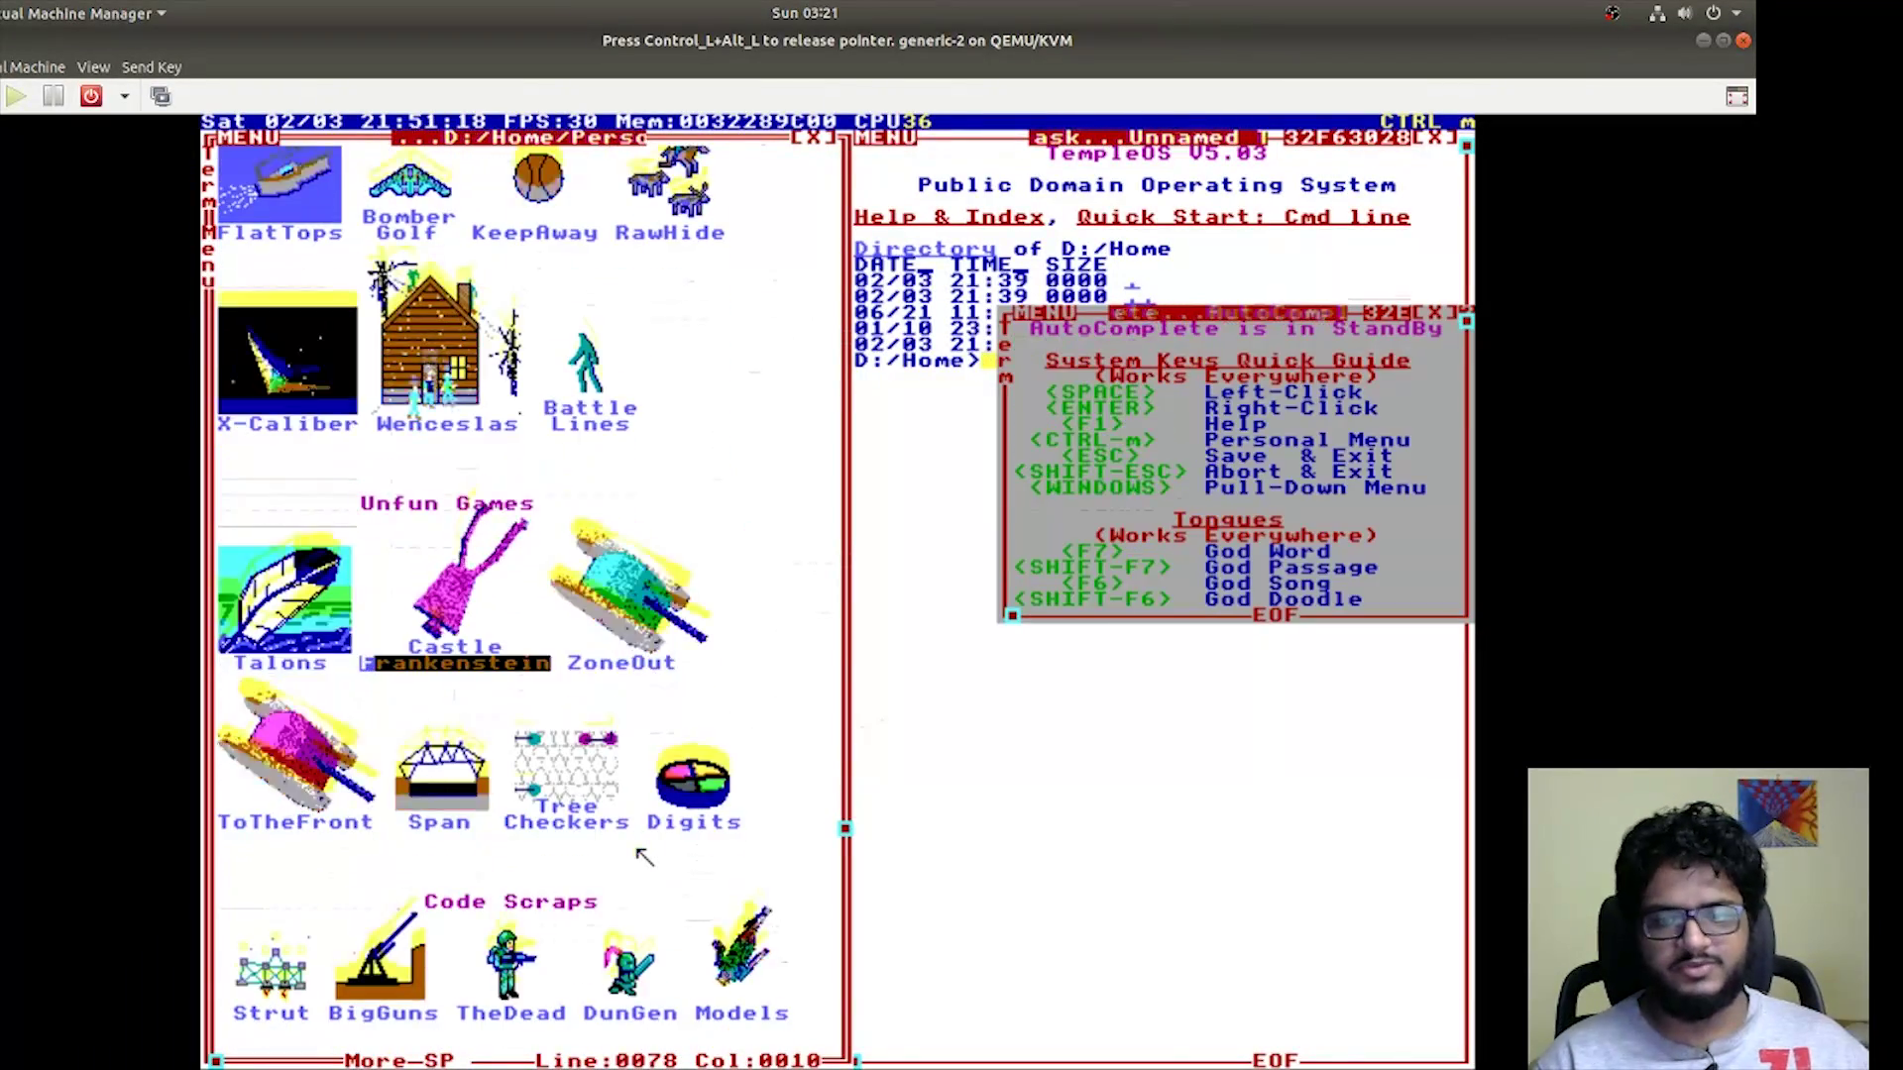
{"action": "scroll", "coordinate": [636, 855], "scroll_direction": "down", "scroll_amount": 5}
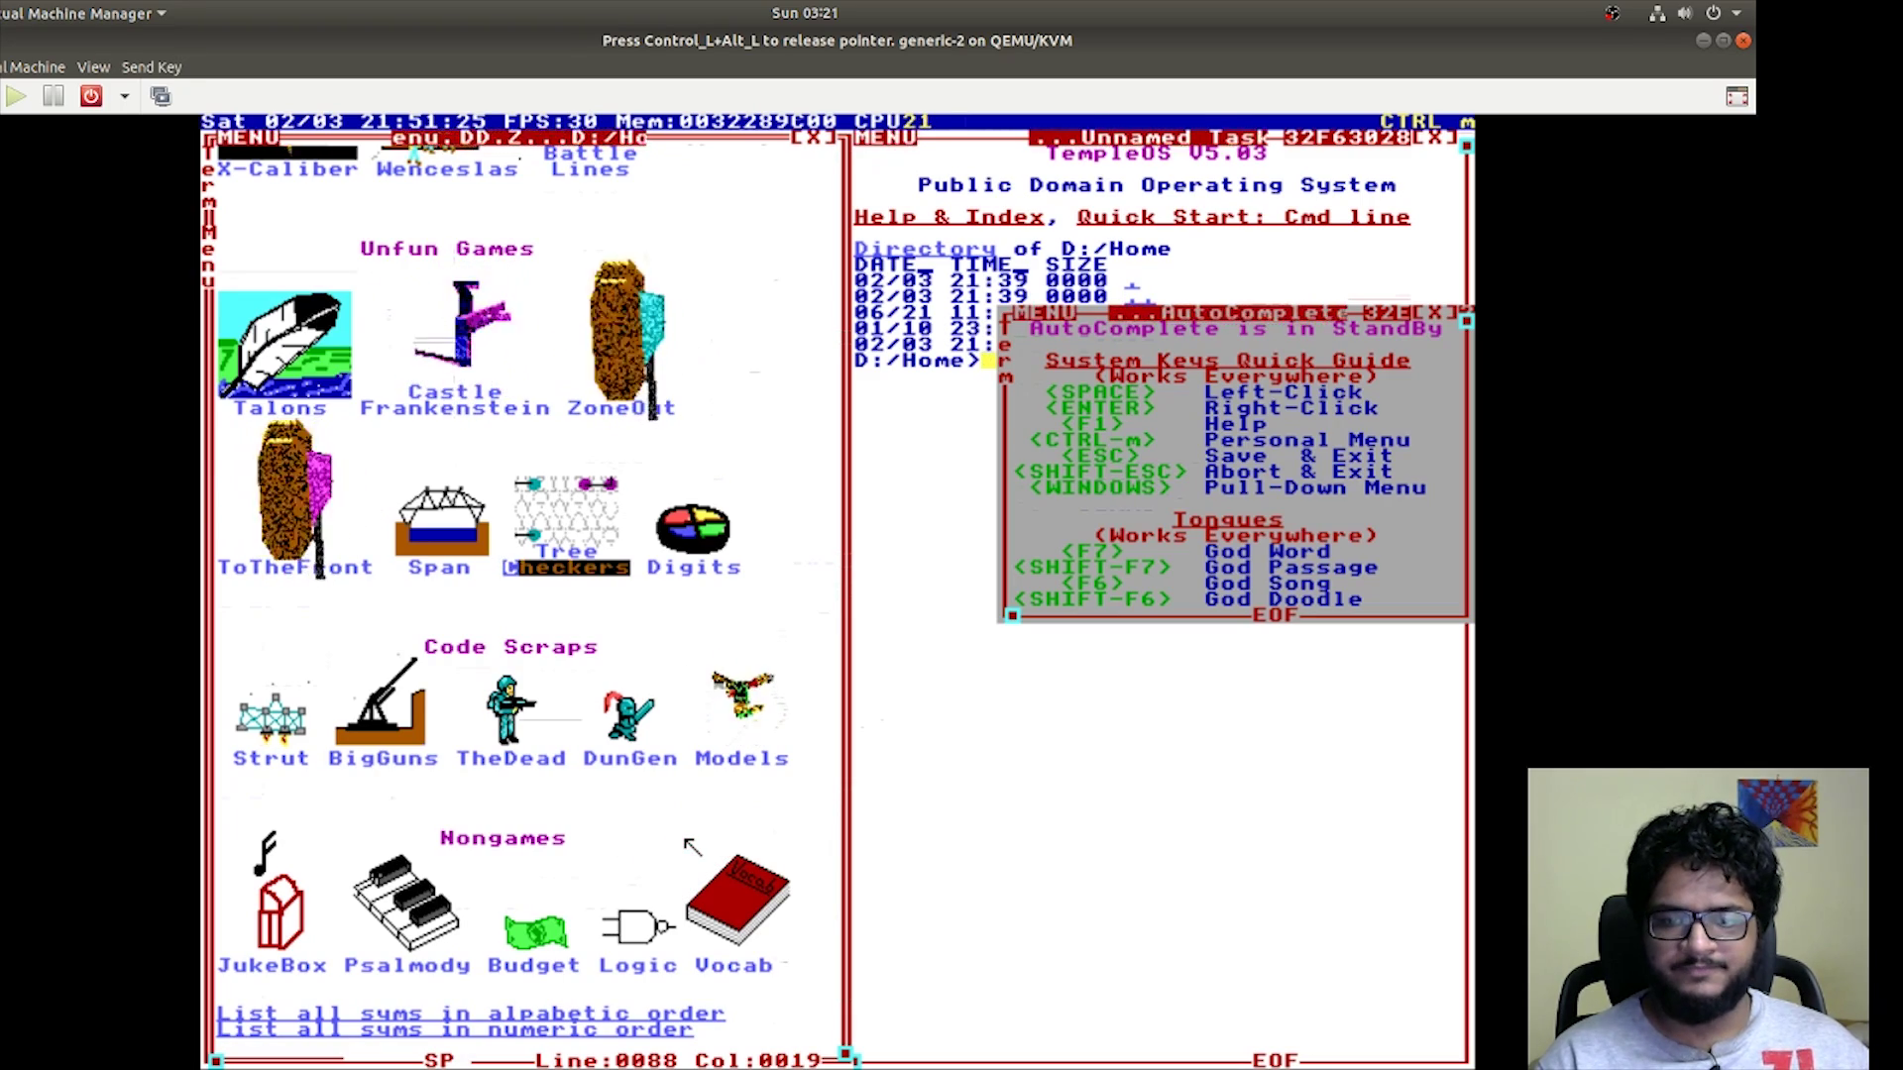
{"action": "scroll", "coordinate": [654, 855], "scroll_direction": "up", "scroll_amount": 5}
{"action": "scroll", "coordinate": [688, 844], "scroll_direction": "up", "scroll_amount": 4}
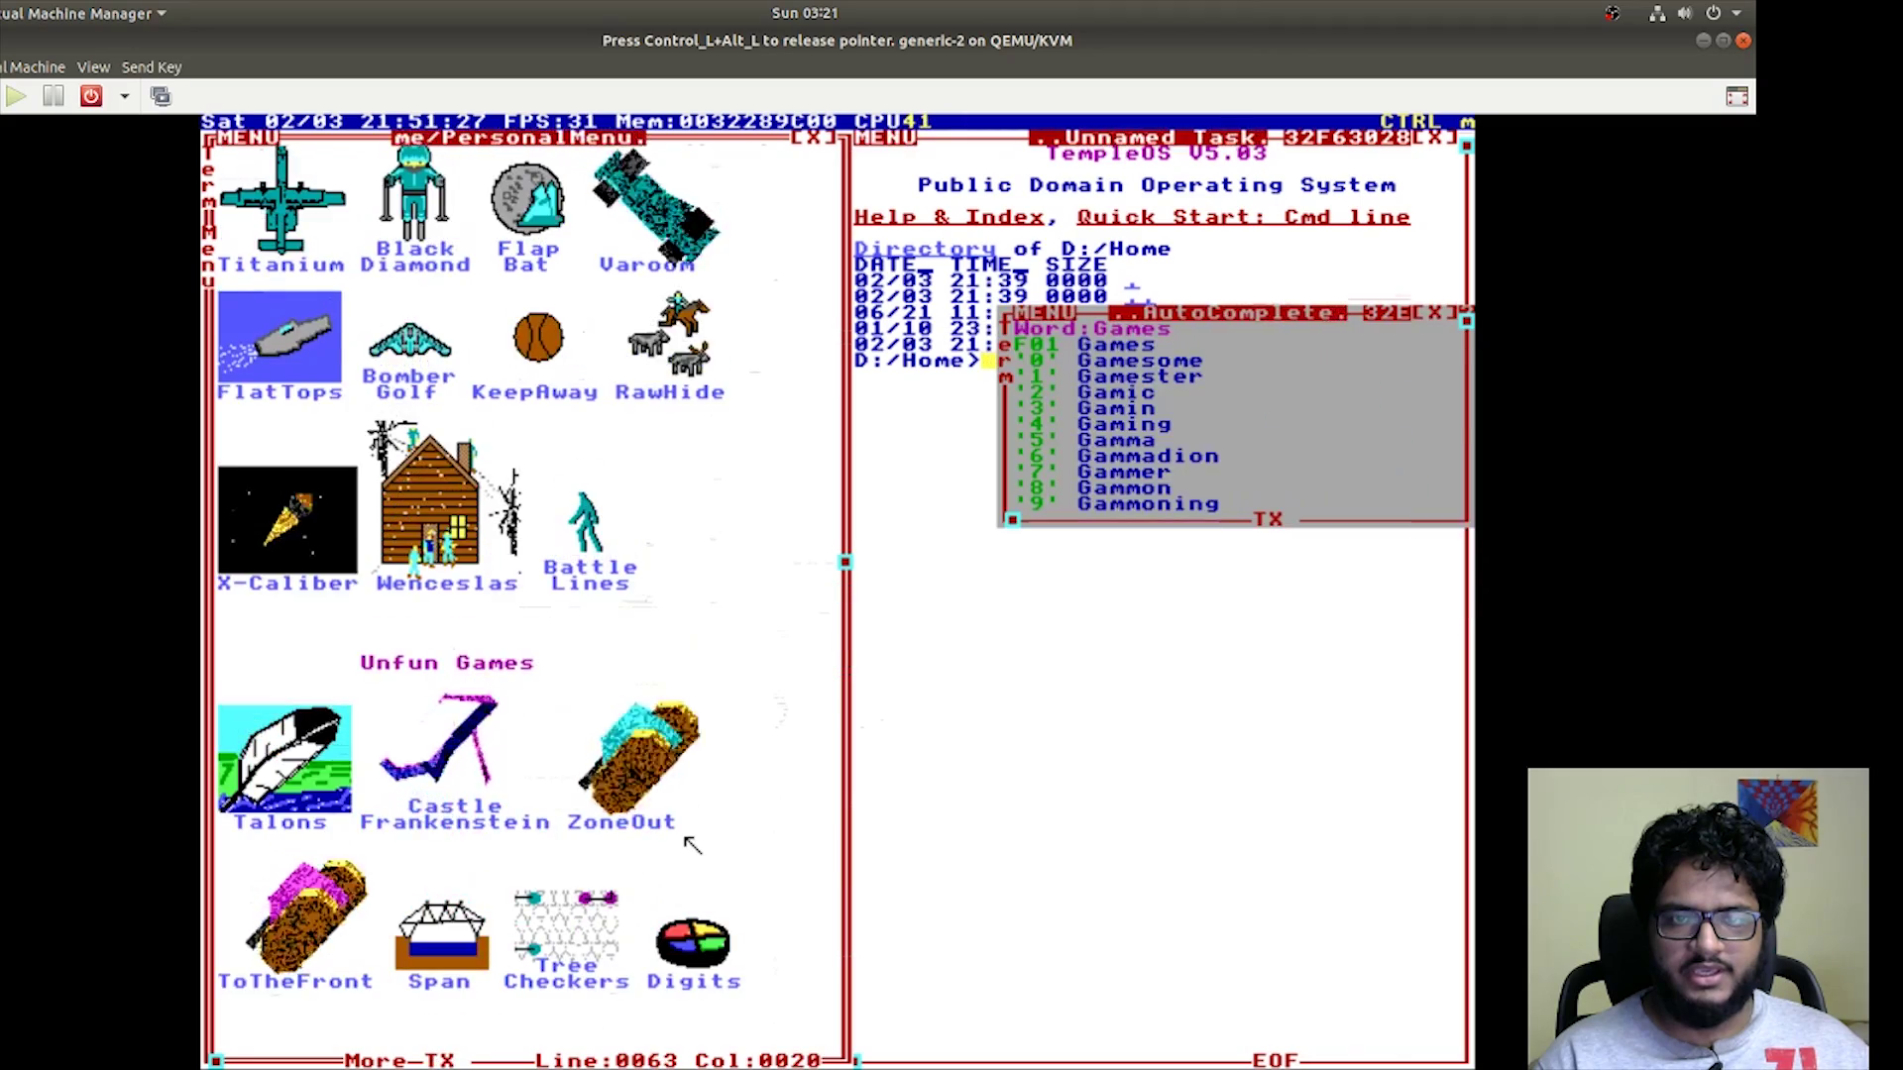
{"action": "scroll", "coordinate": [689, 844], "scroll_direction": "up", "scroll_amount": 4}
{"action": "scroll", "coordinate": [688, 844], "scroll_direction": "up", "scroll_amount": 2}
{"action": "scroll", "coordinate": [676, 590], "scroll_direction": "up", "scroll_amount": 2}
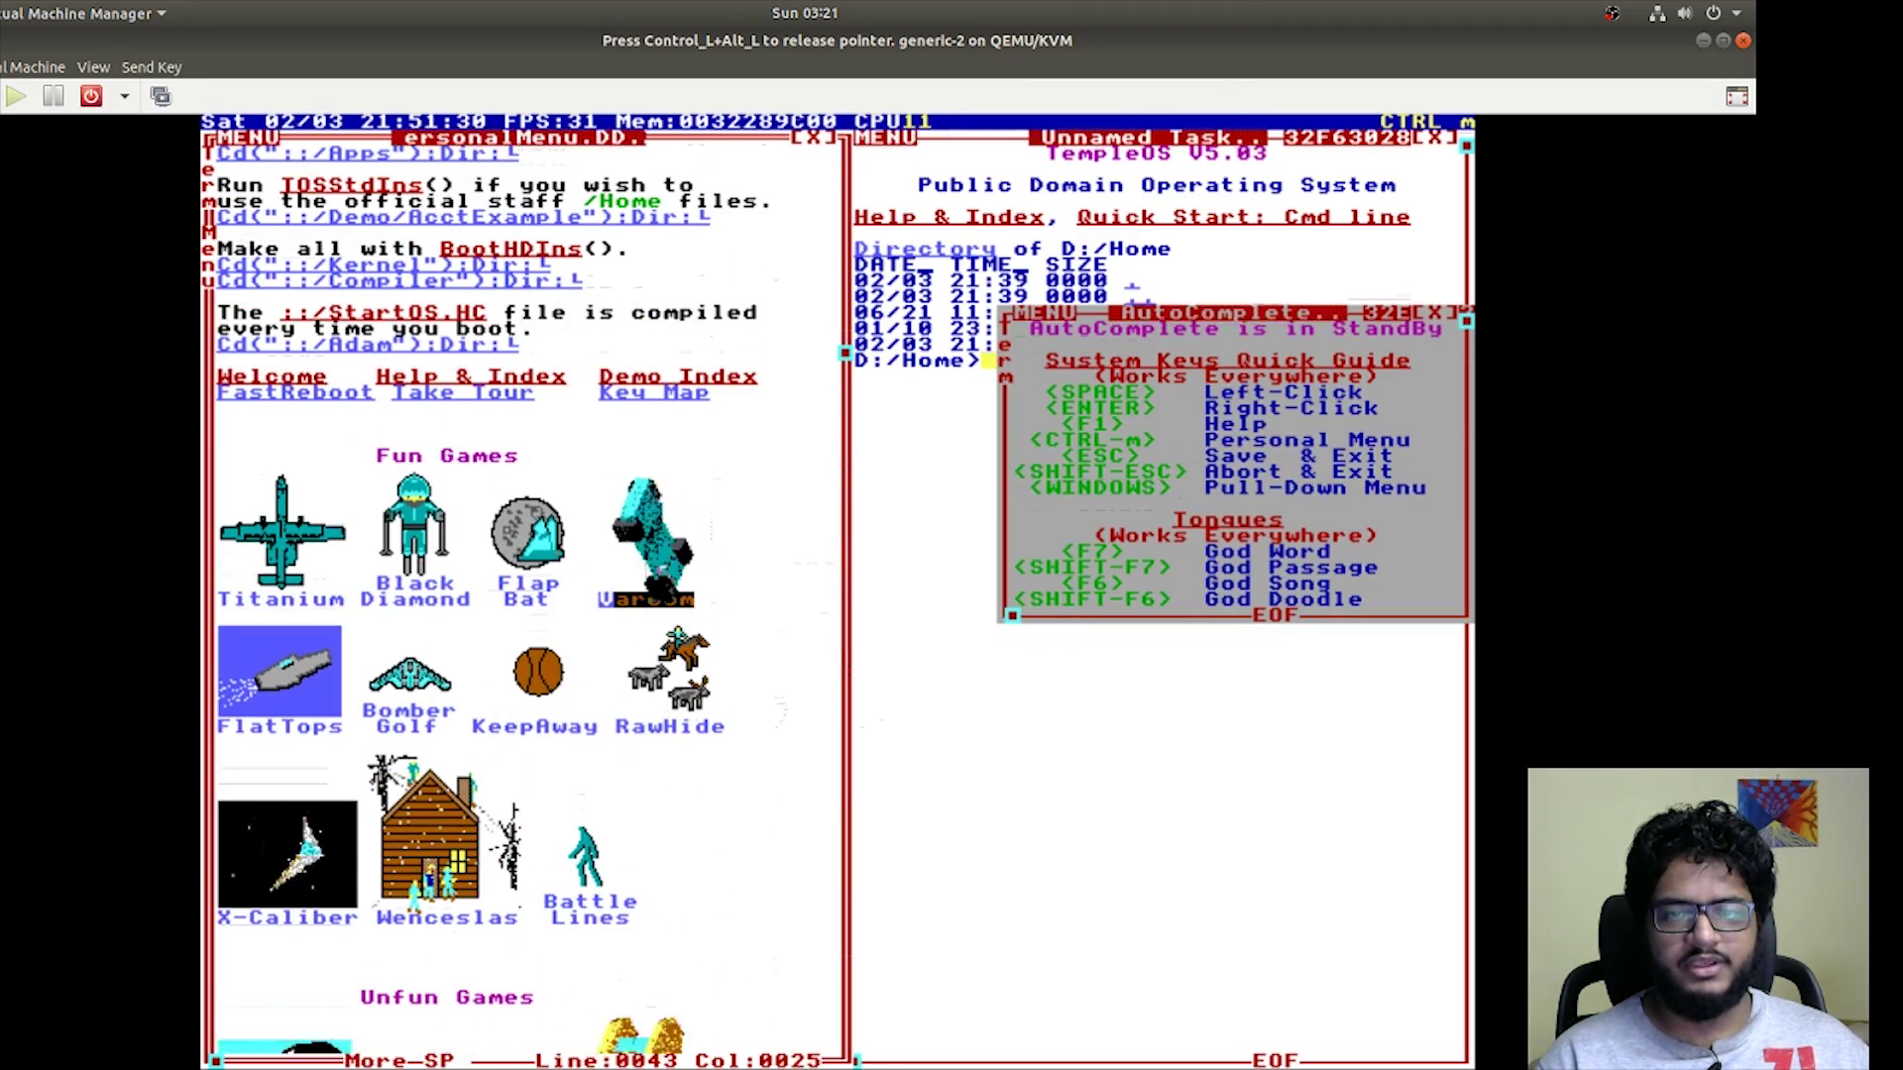
- Launch Varoom and steer the race car through the first curves
{"action": "left_click", "coordinate": [655, 543]}
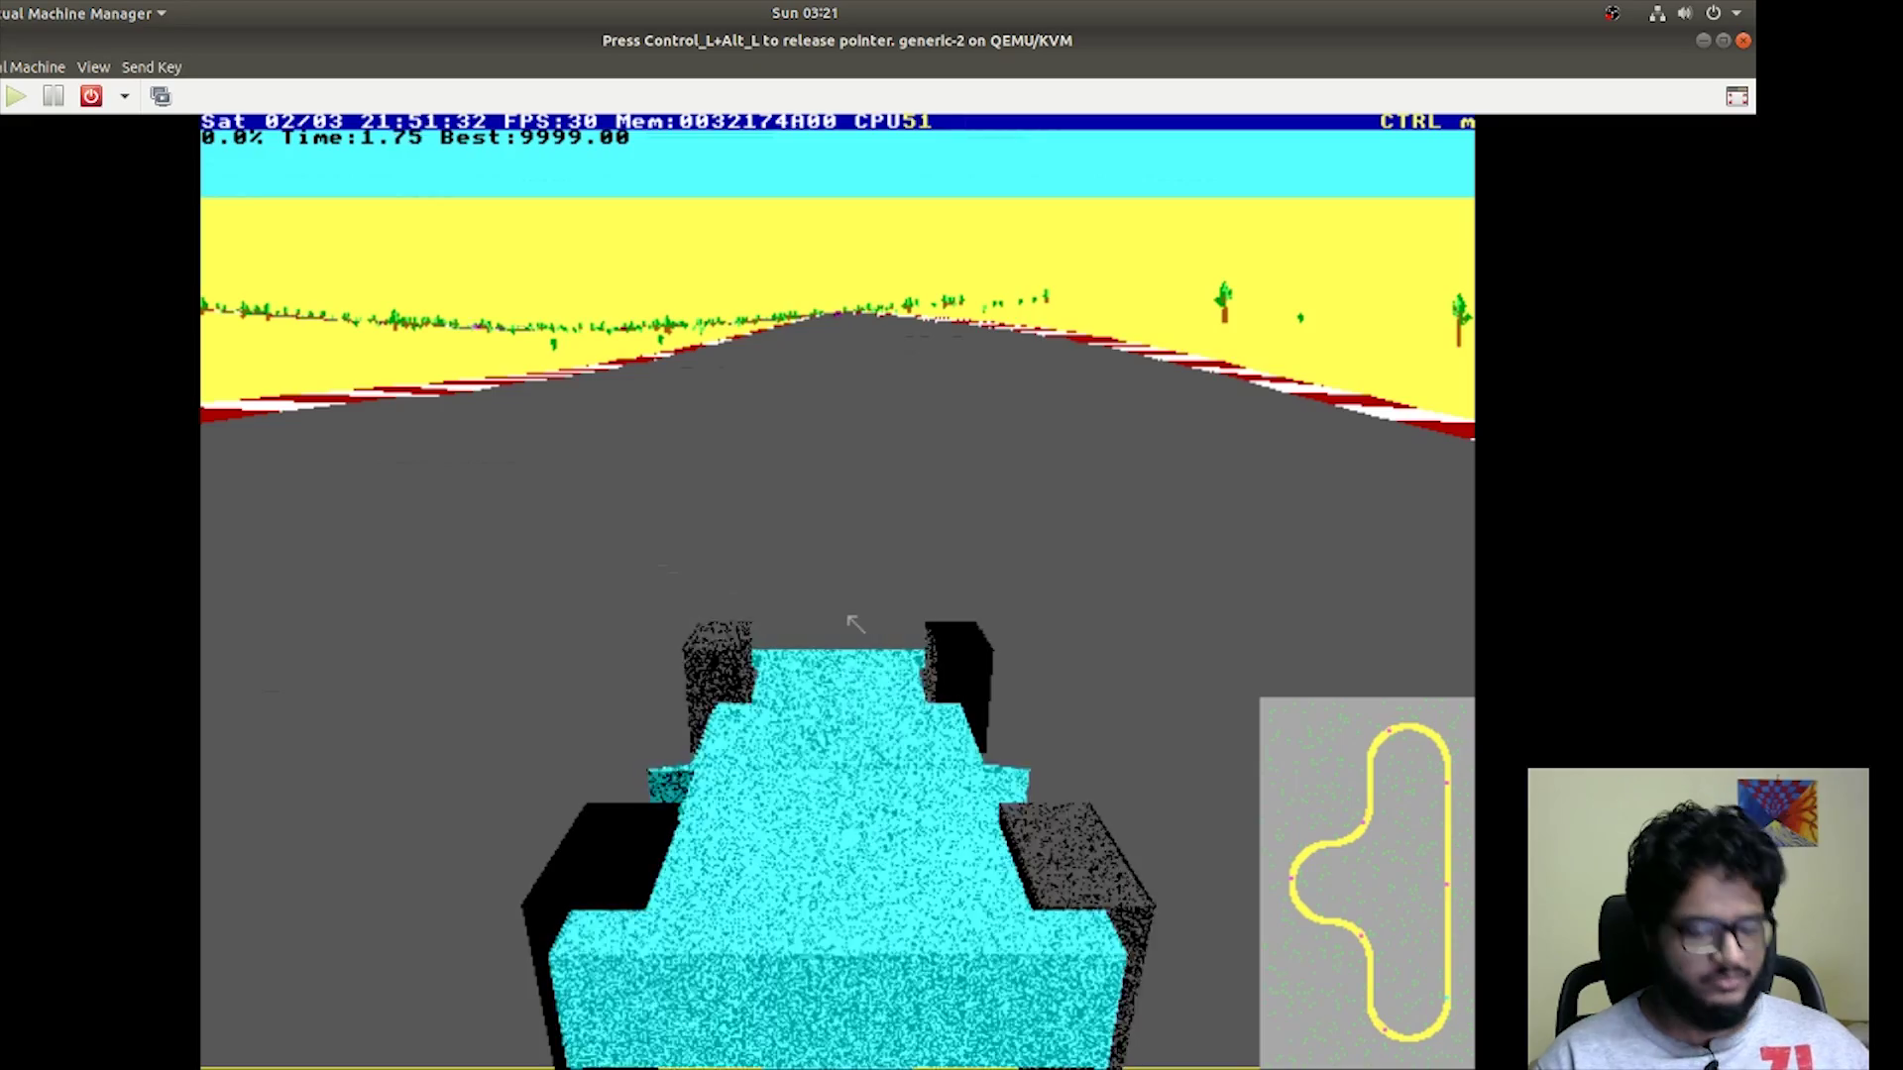
{"action": "key", "text": "Down"}
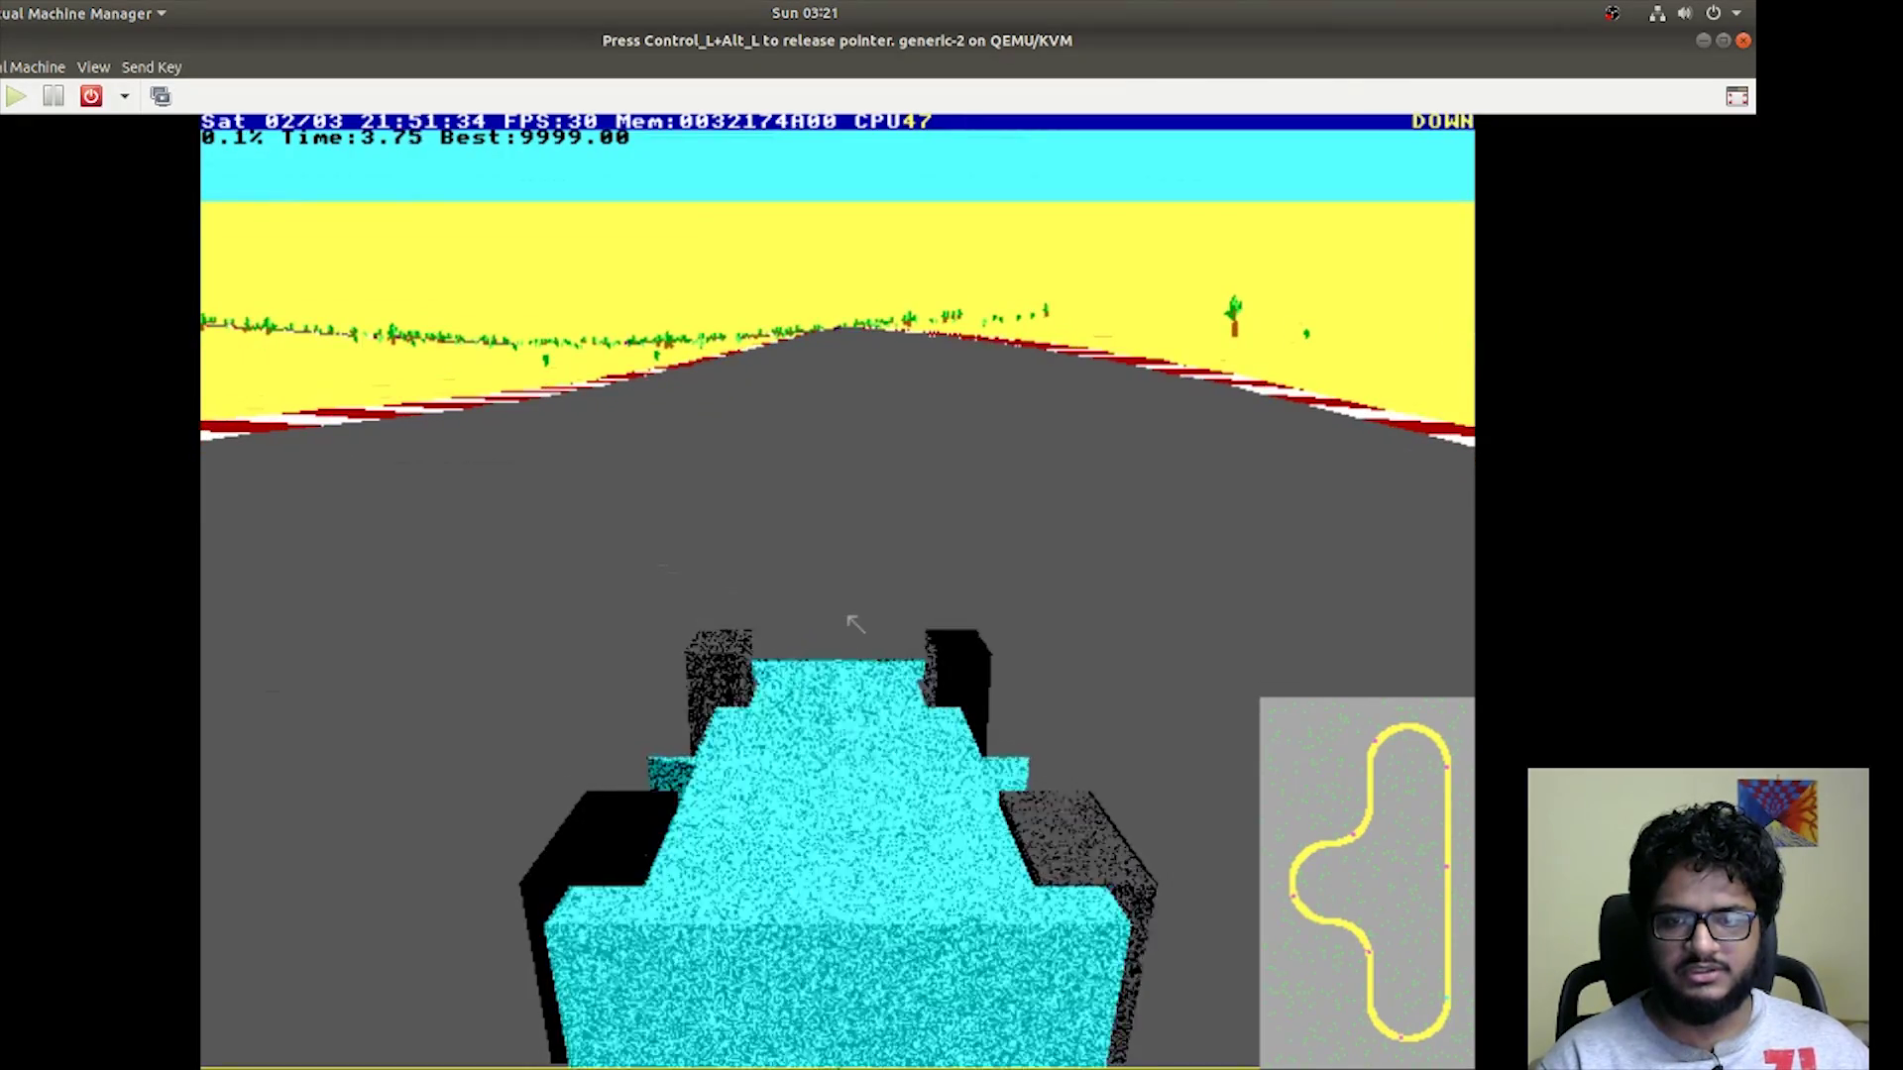
{"action": "key", "text": "Left"}
{"action": "key", "text": "Up"}
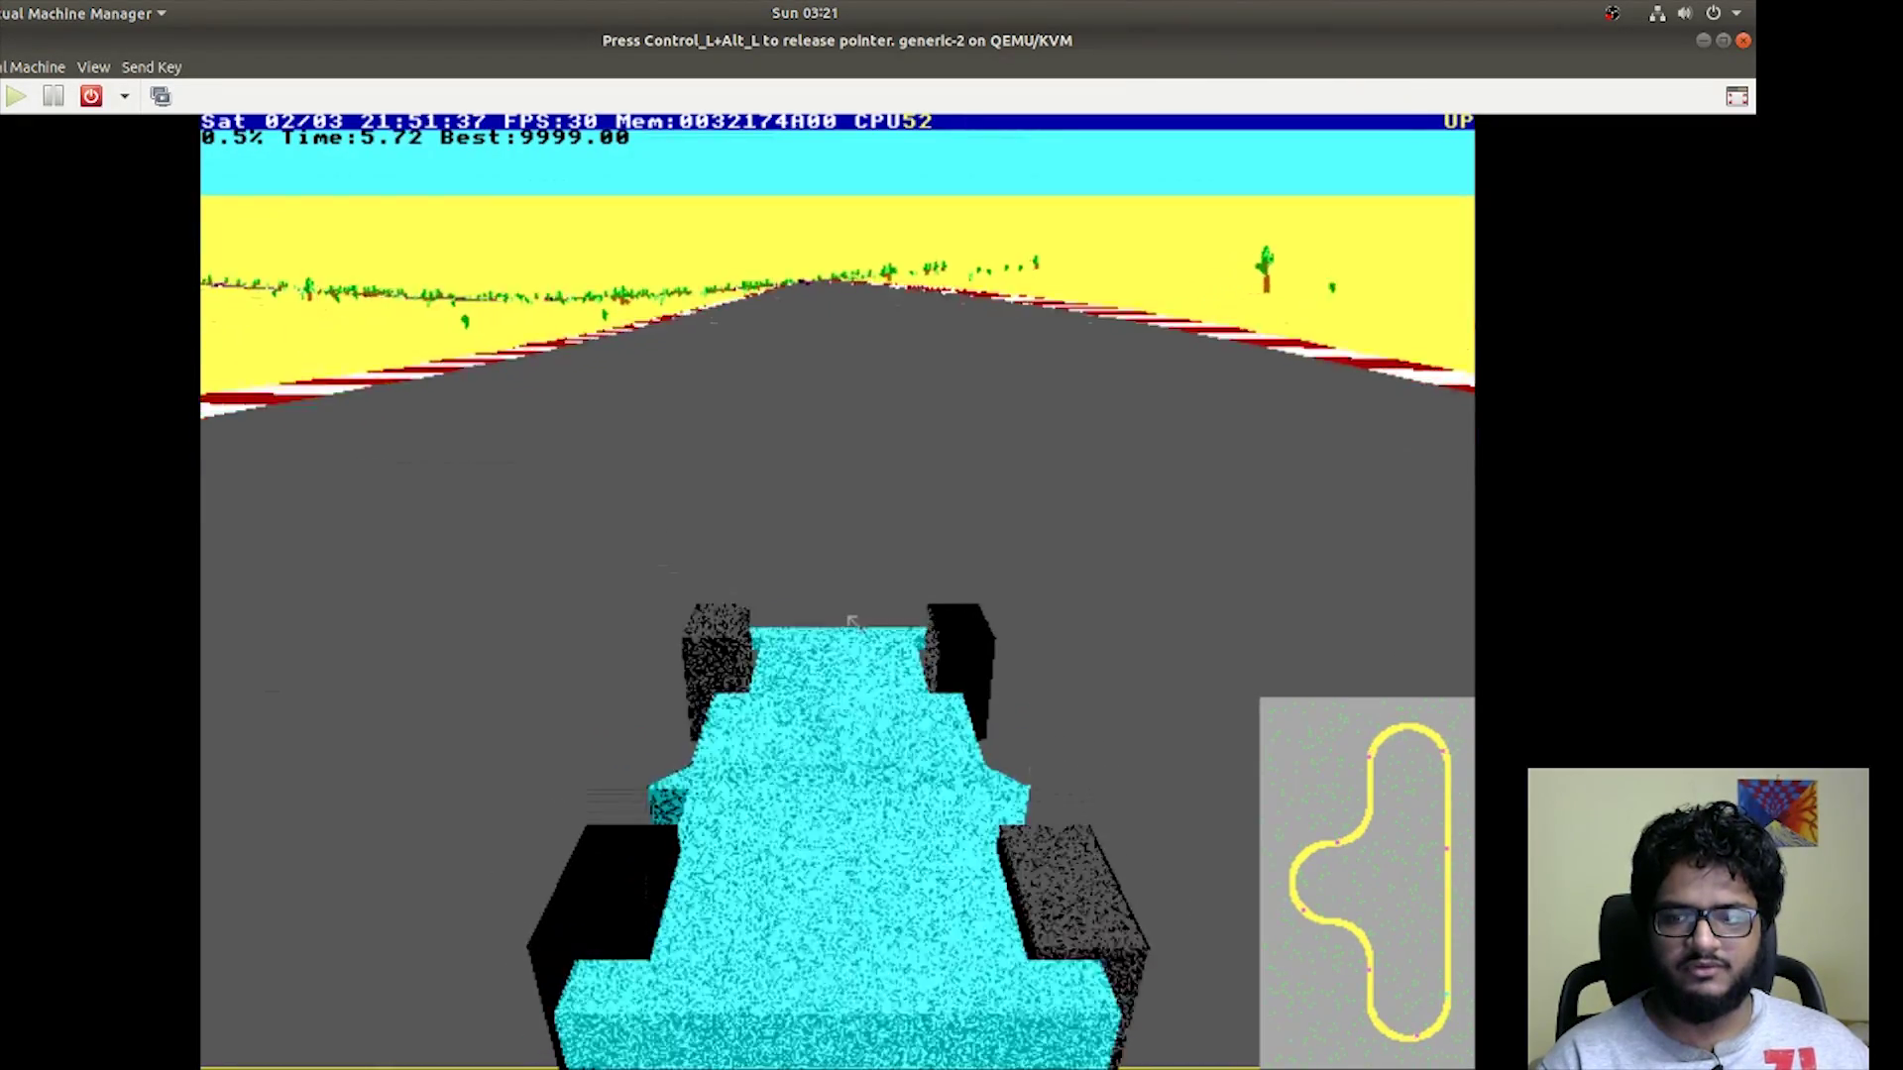
{"action": "key", "text": "Right"}
{"action": "key", "text": "Left"}
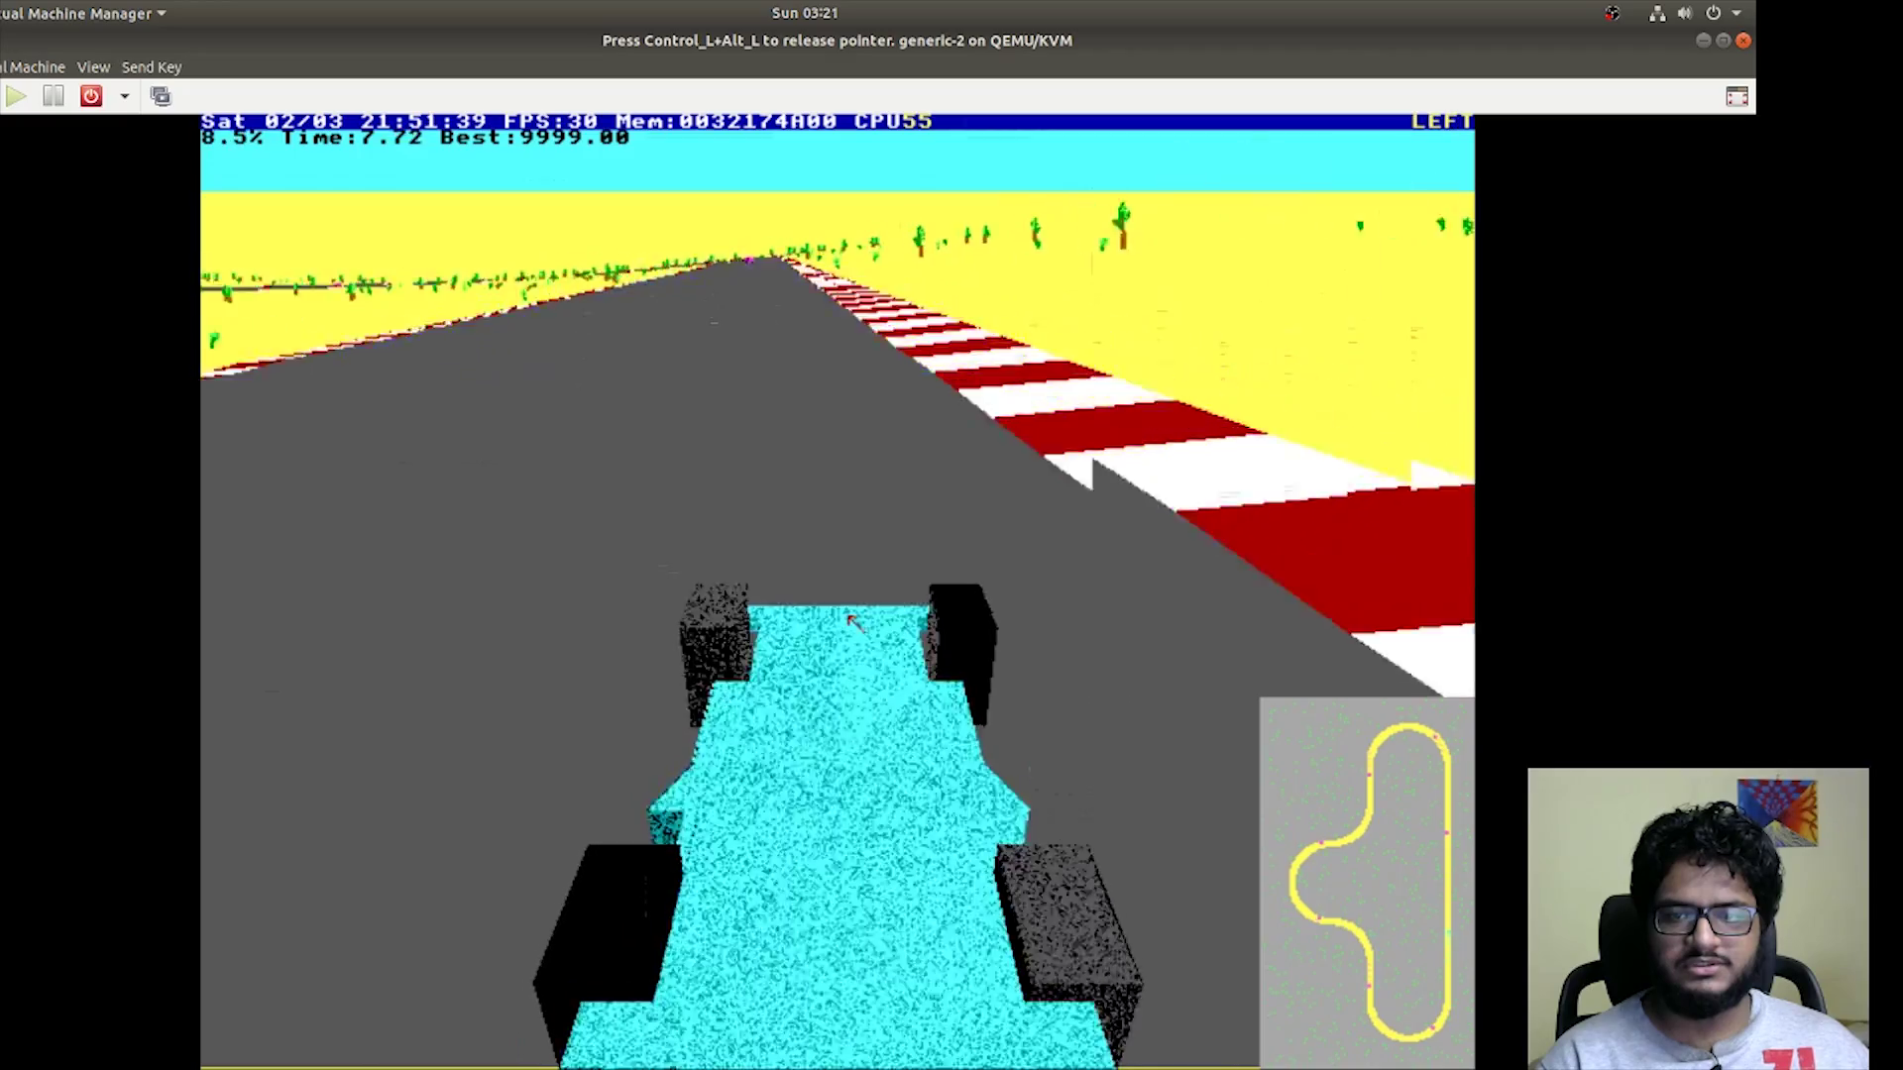
{"action": "key", "text": "Right"}
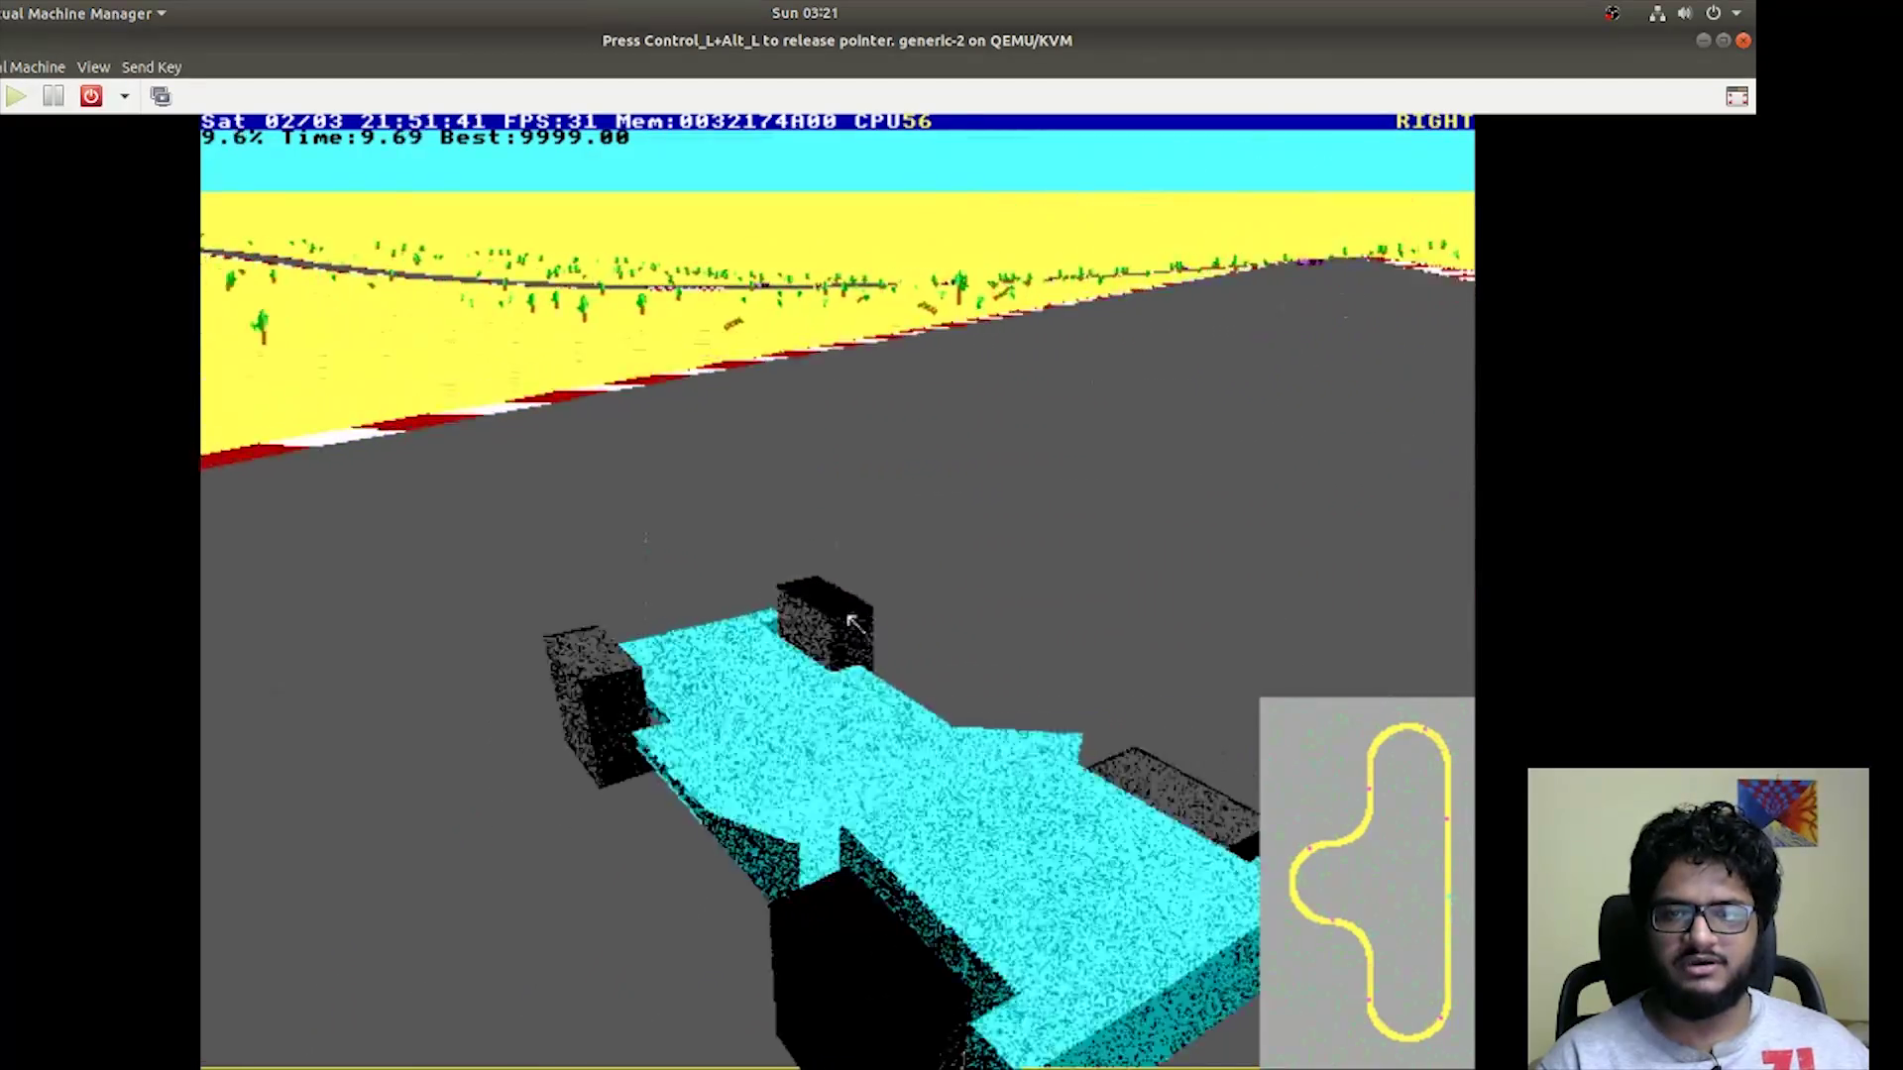
{"action": "key", "text": "Right"}
{"action": "key", "text": "Left"}
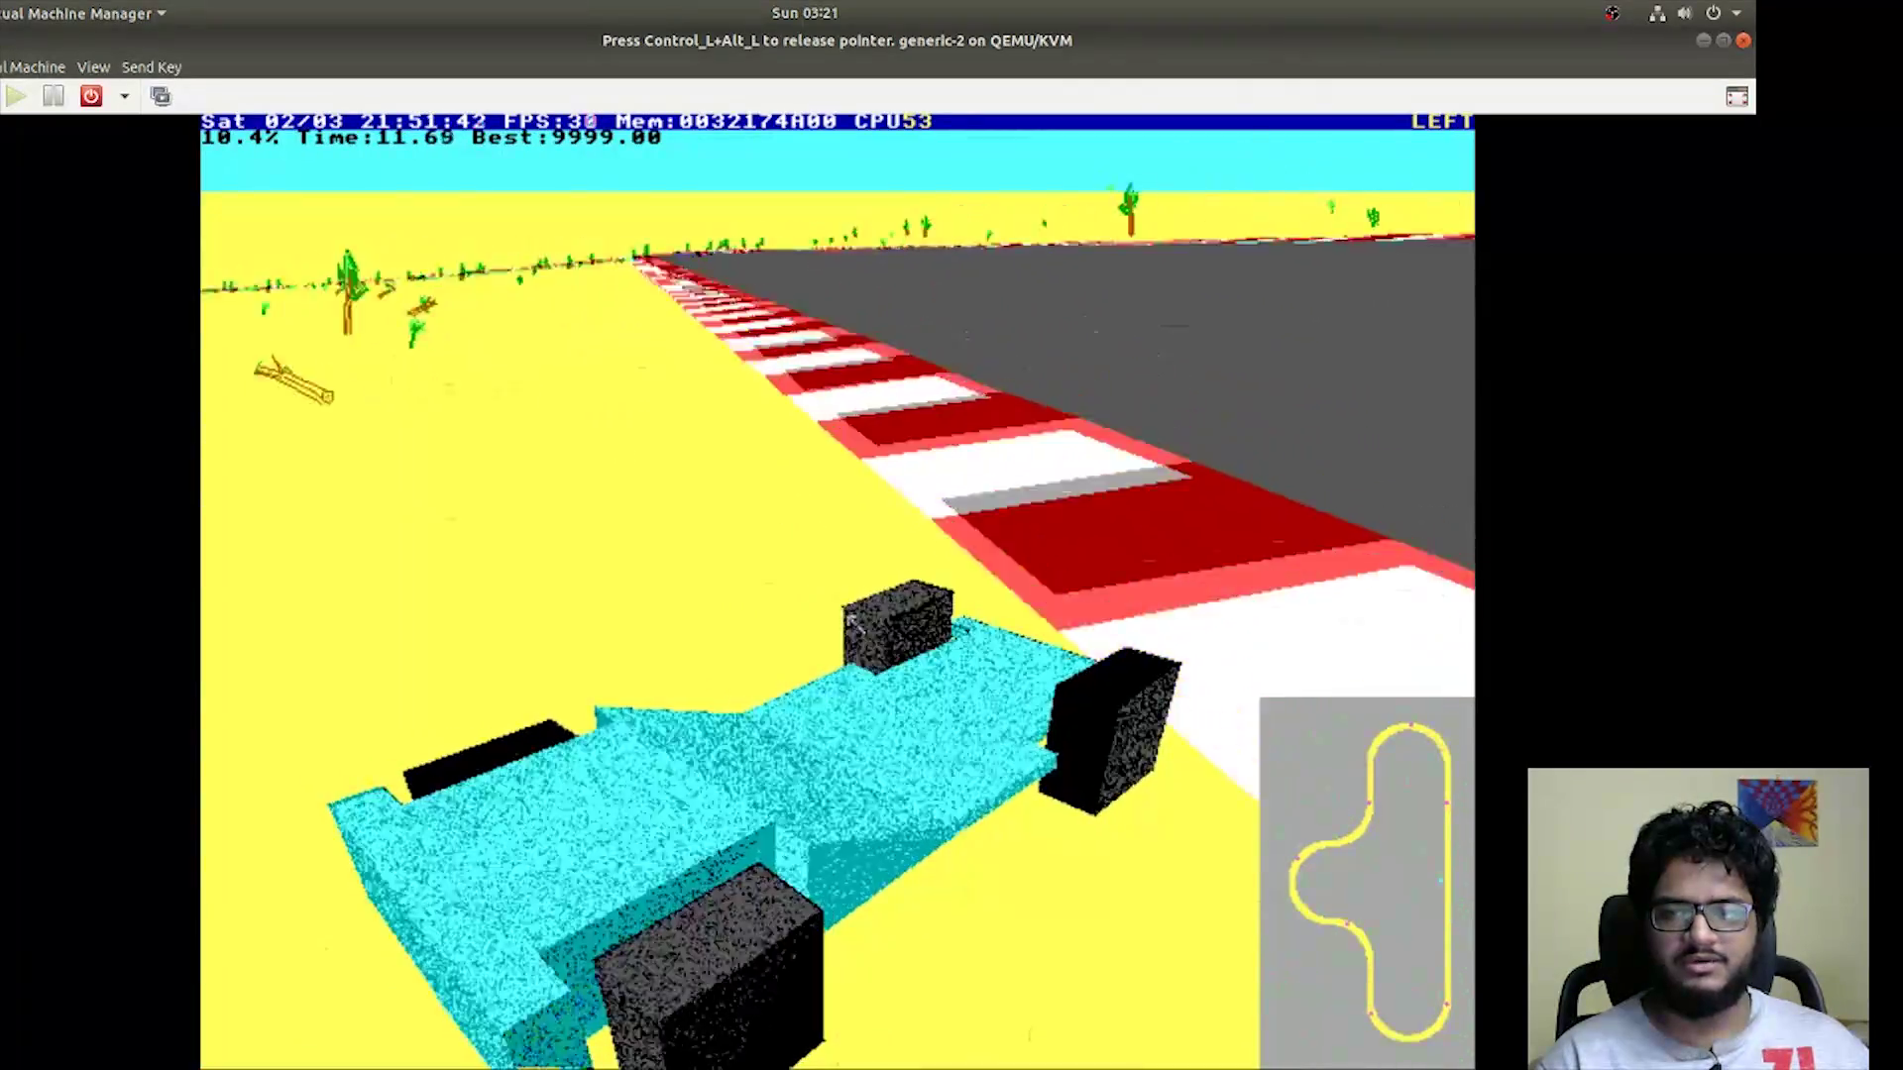
- Get the car back on track, accelerate and steer, then quit Varoom
{"action": "key", "text": "Up"}
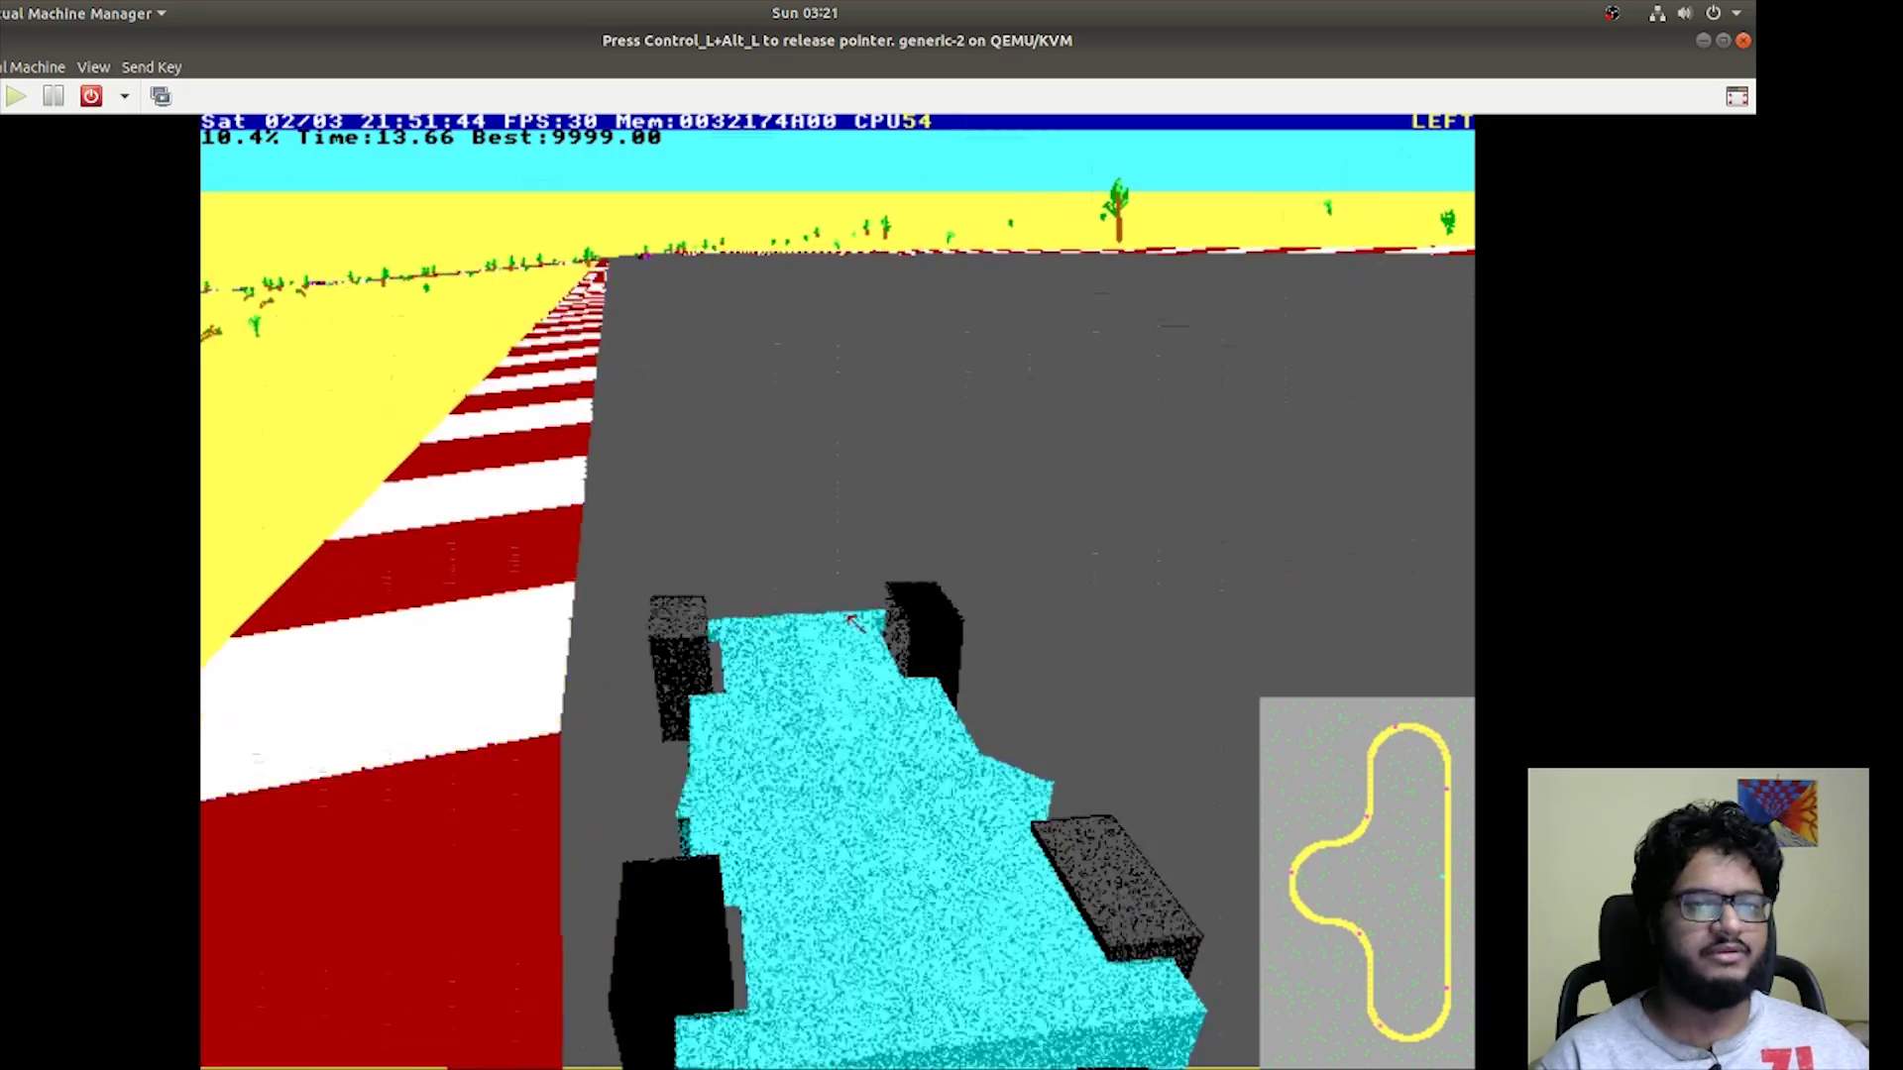
{"action": "key", "text": "Right"}
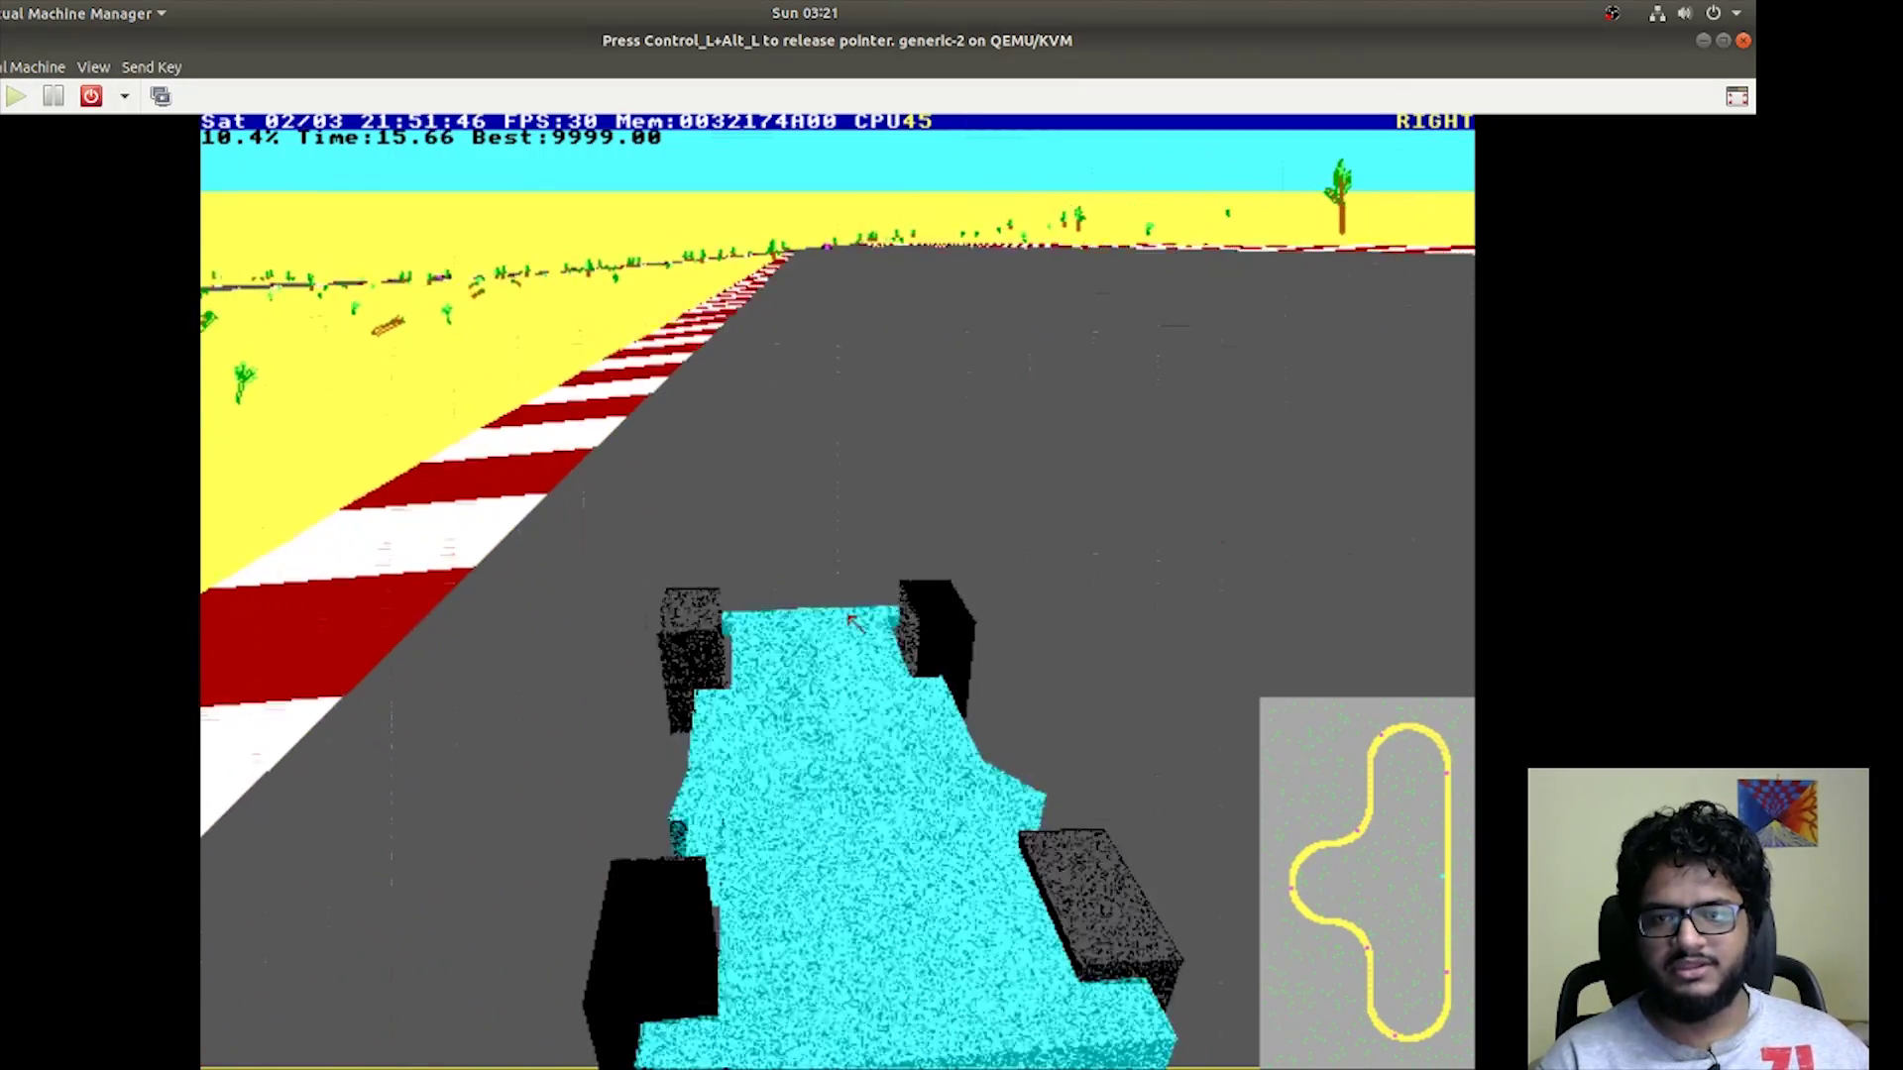
{"action": "key", "text": "Up"}
{"action": "key", "text": "Up"}
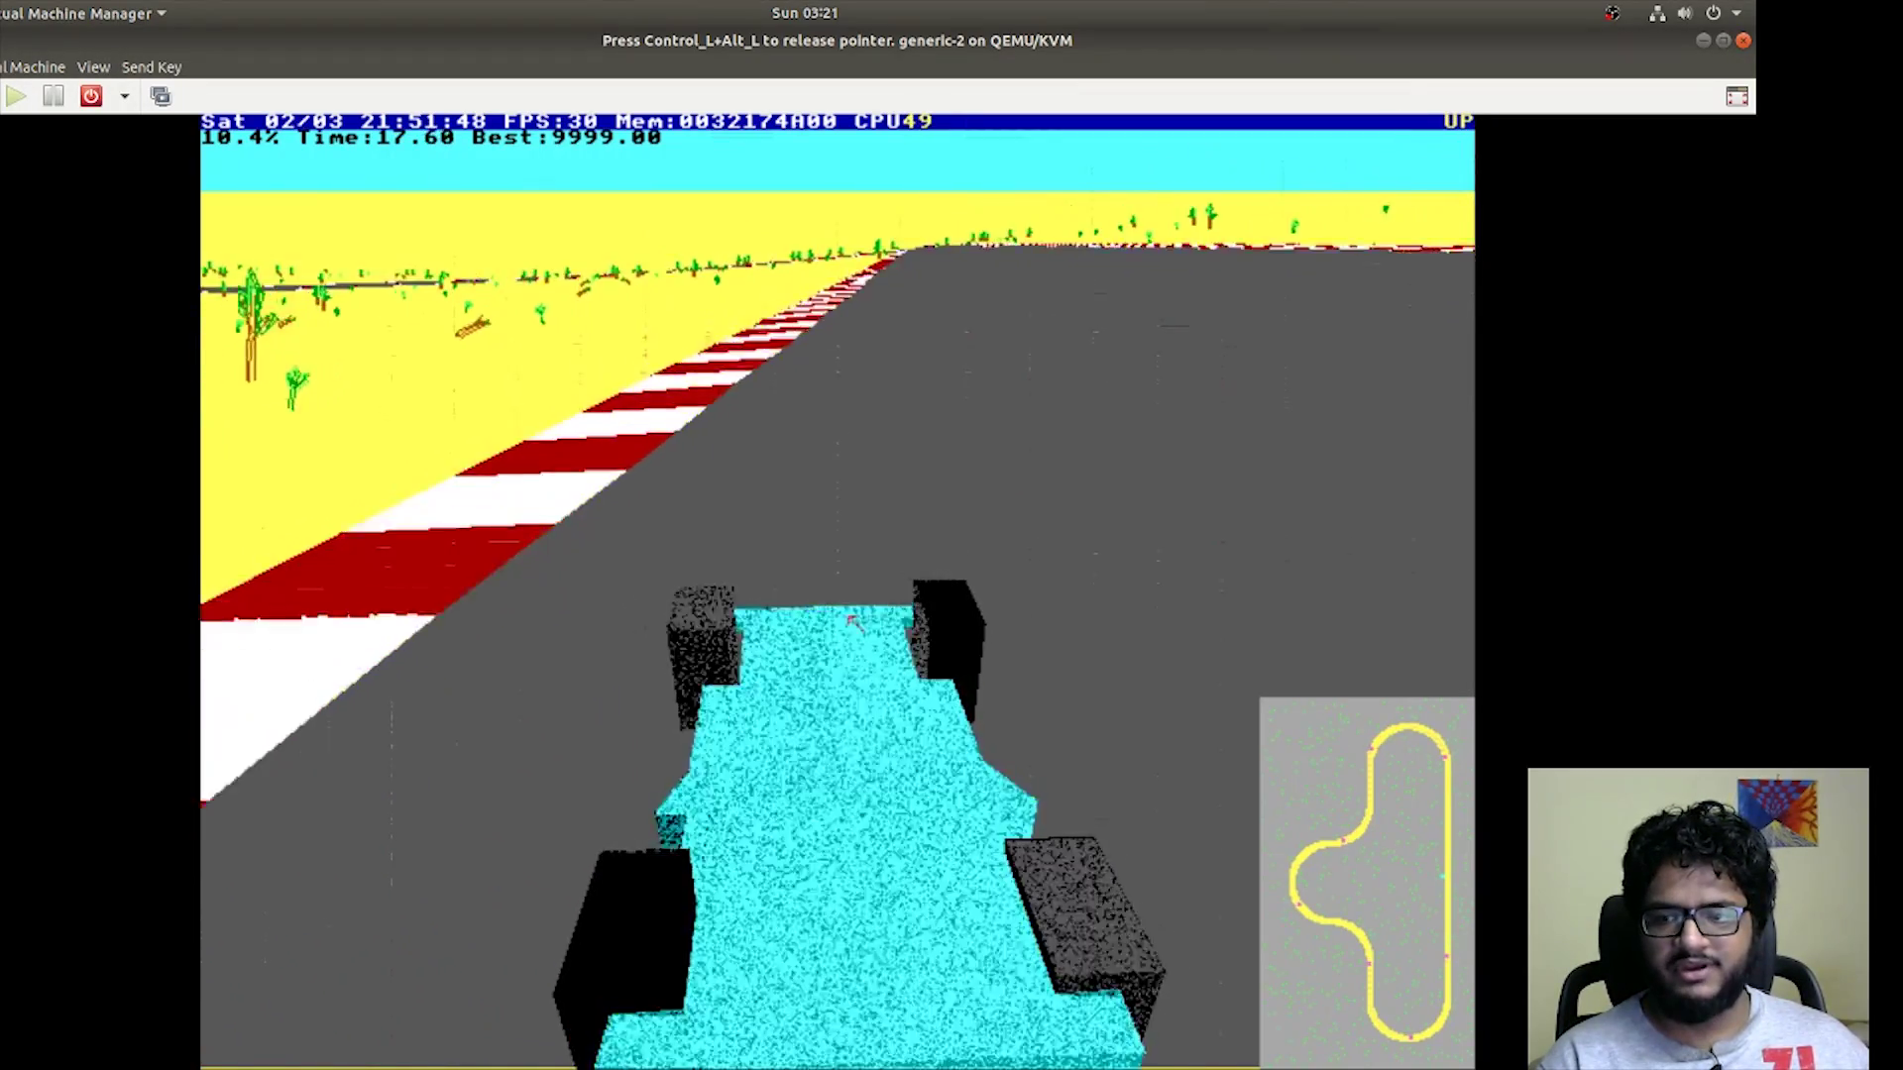
{"action": "key", "text": "Left"}
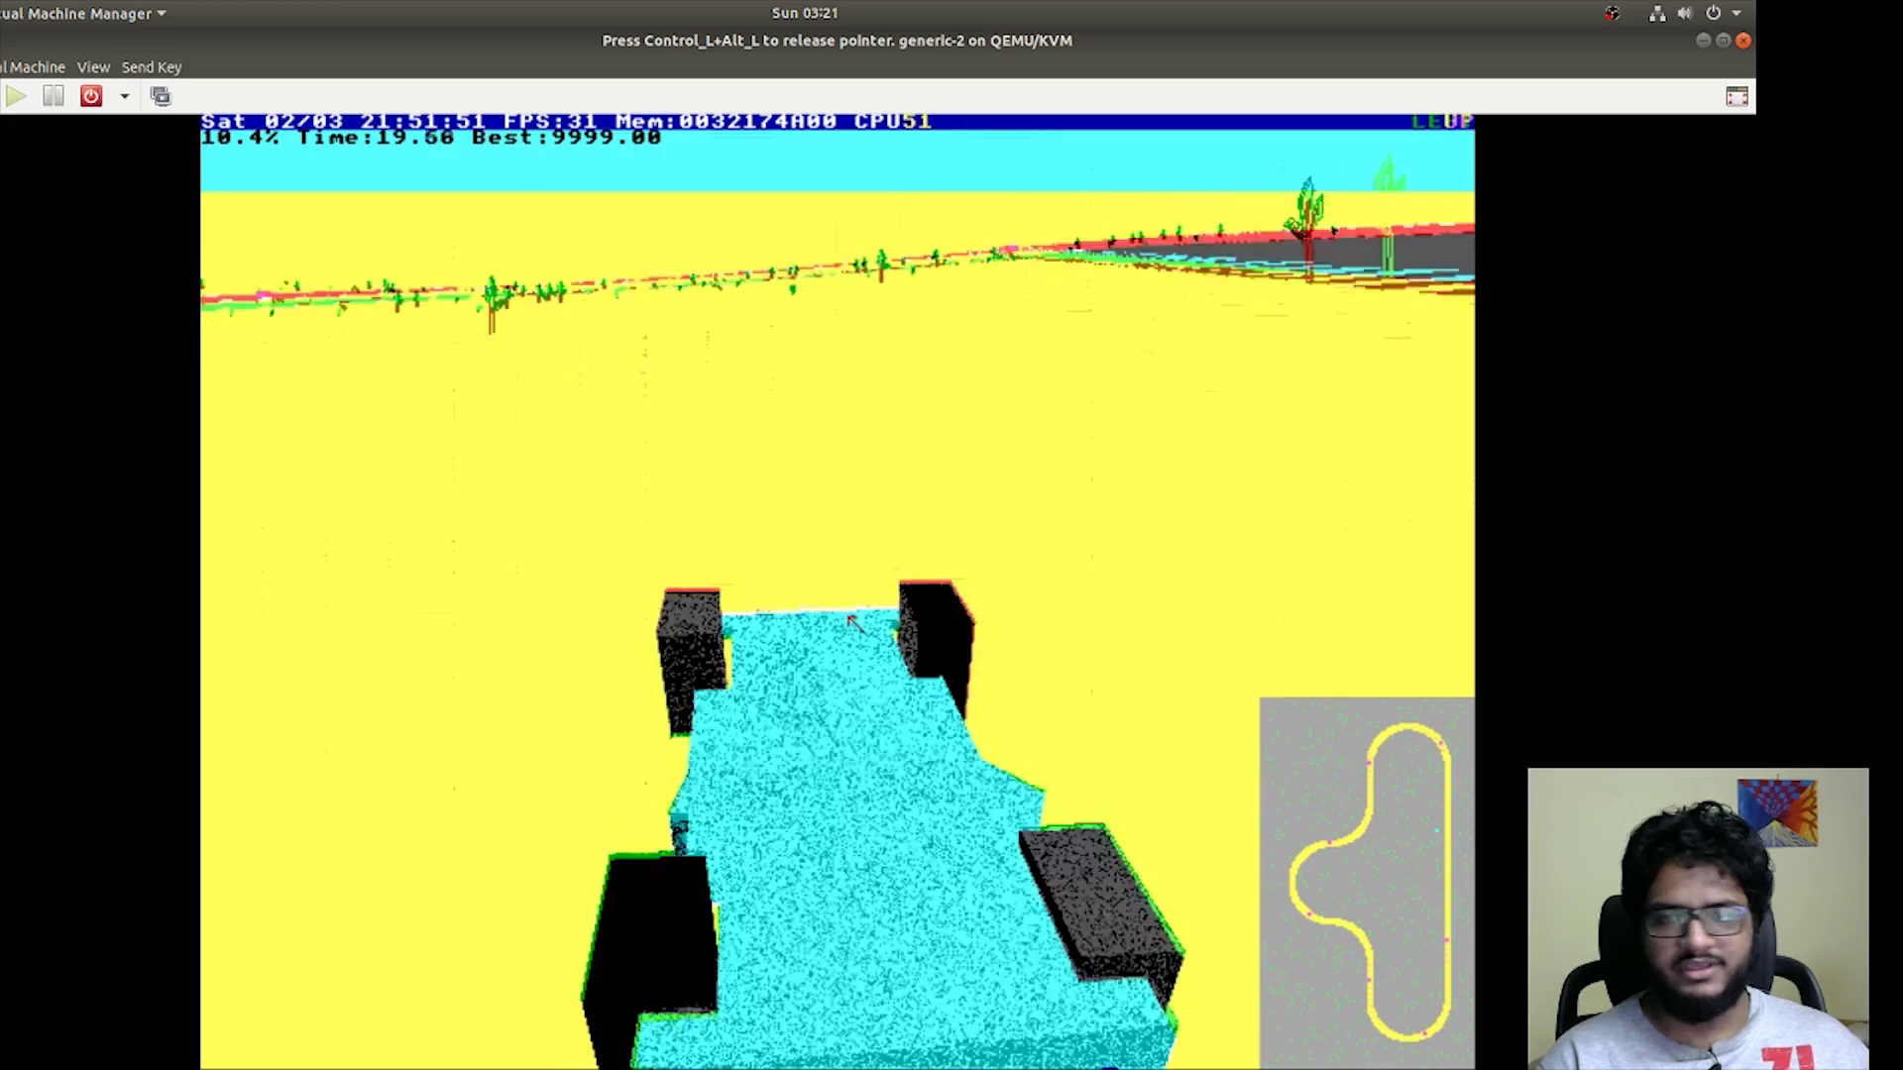
{"action": "key", "text": "Right"}
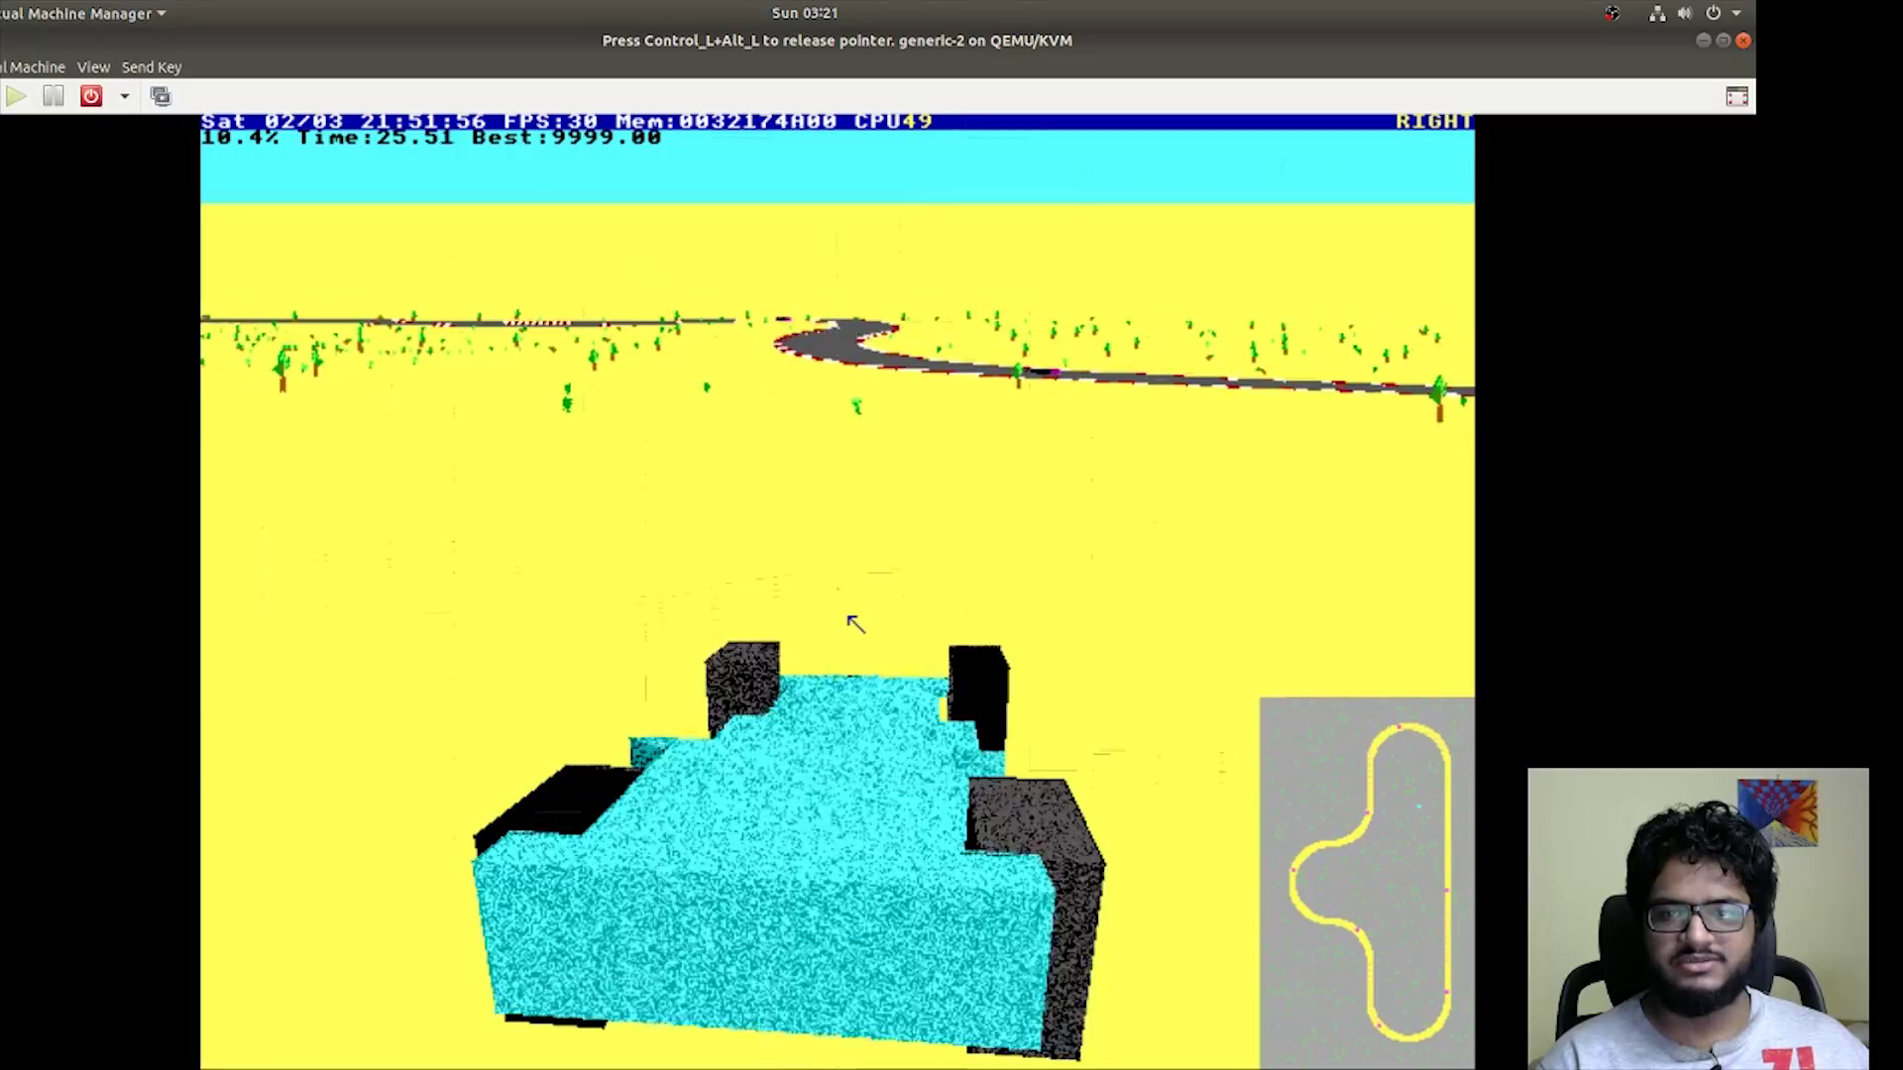
{"action": "key", "text": "shift+Escape"}
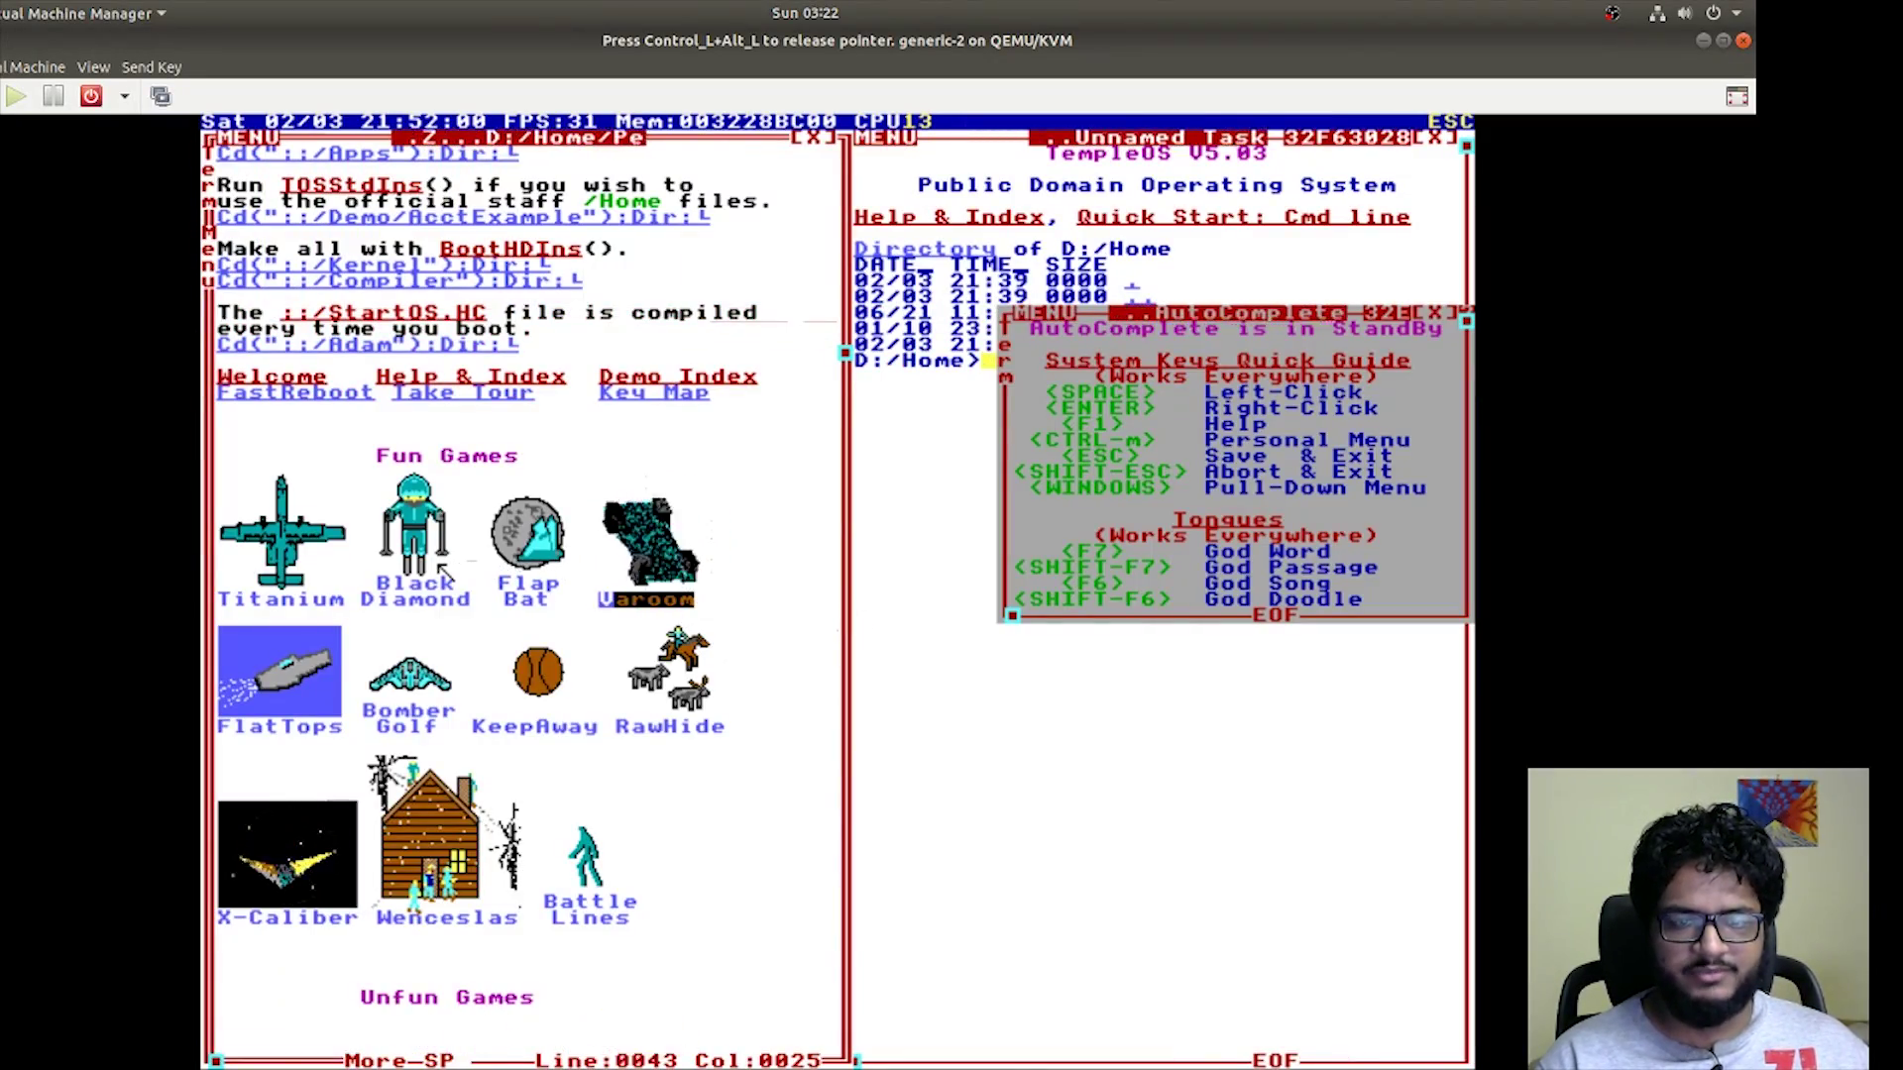
- Launch Black Diamond, steer the skier around the trees, then quit the game
{"action": "left_click", "coordinate": [415, 594]}
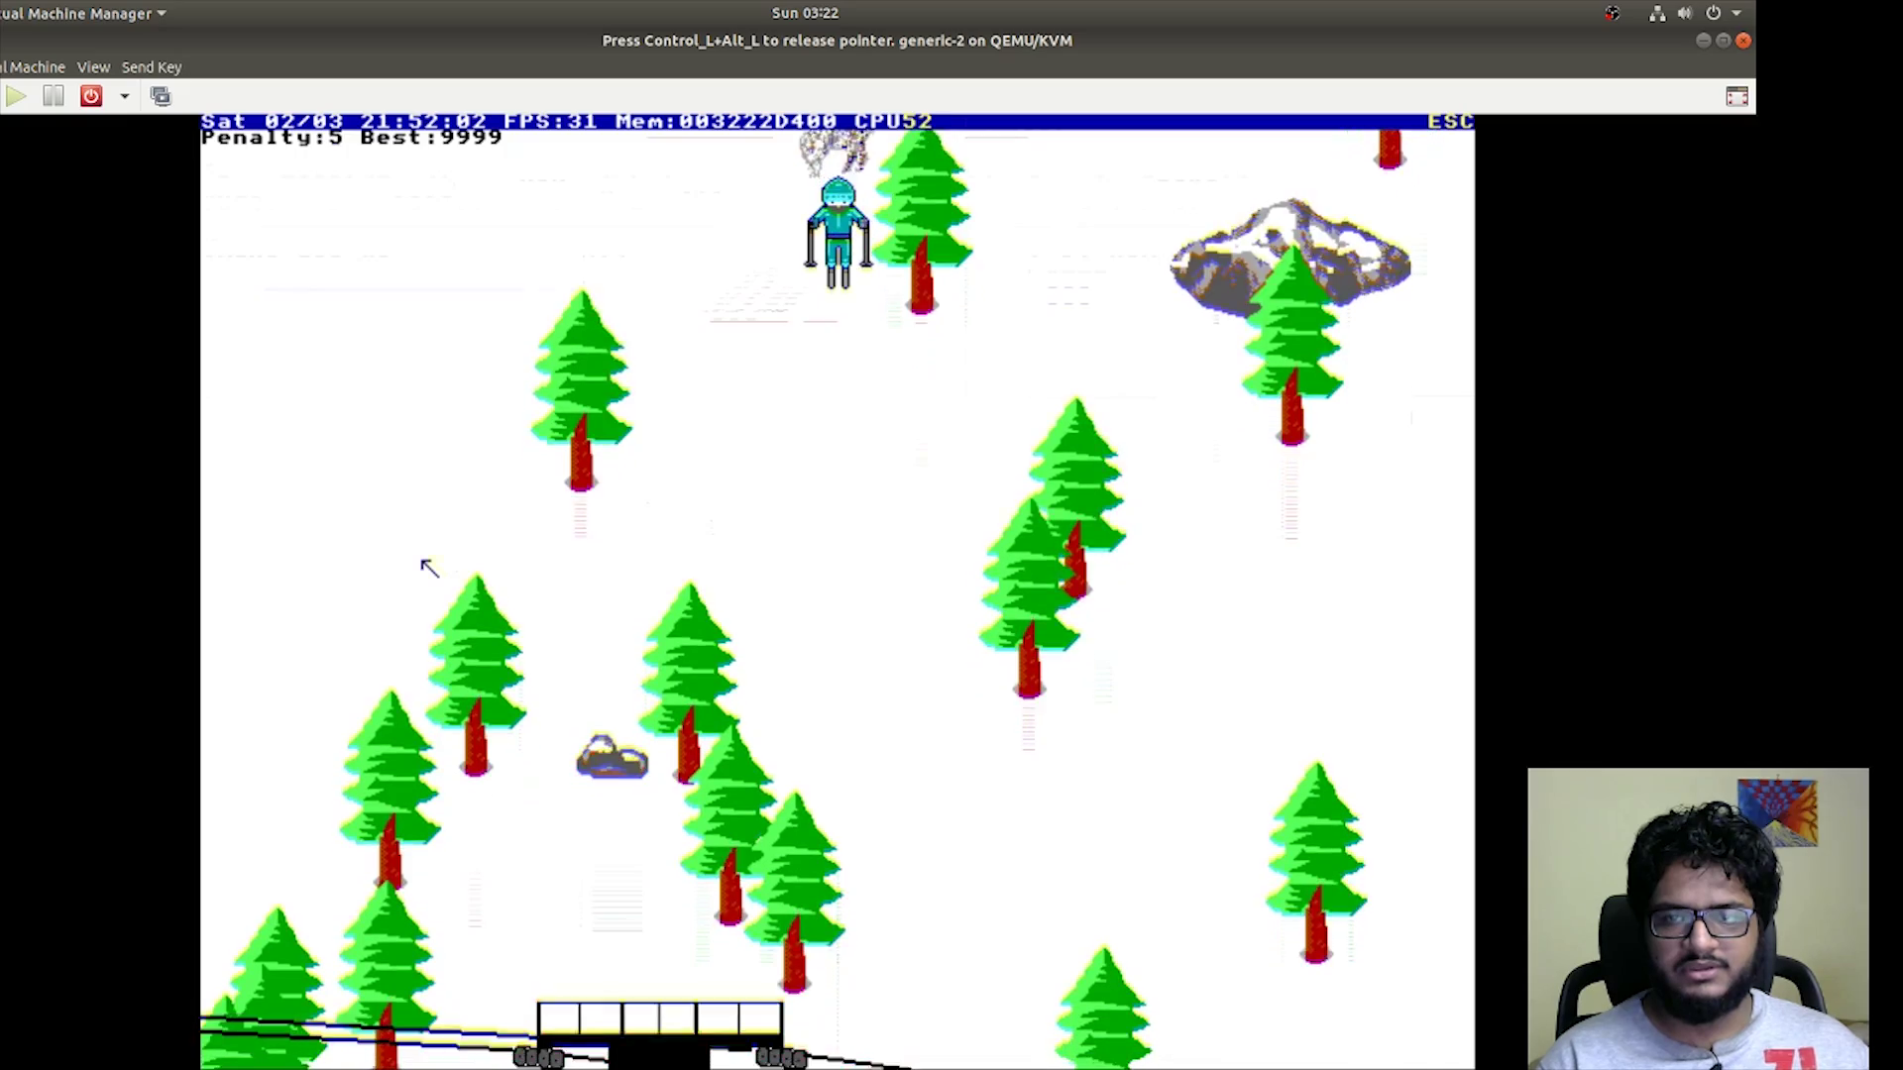
{"action": "key", "text": "Right"}
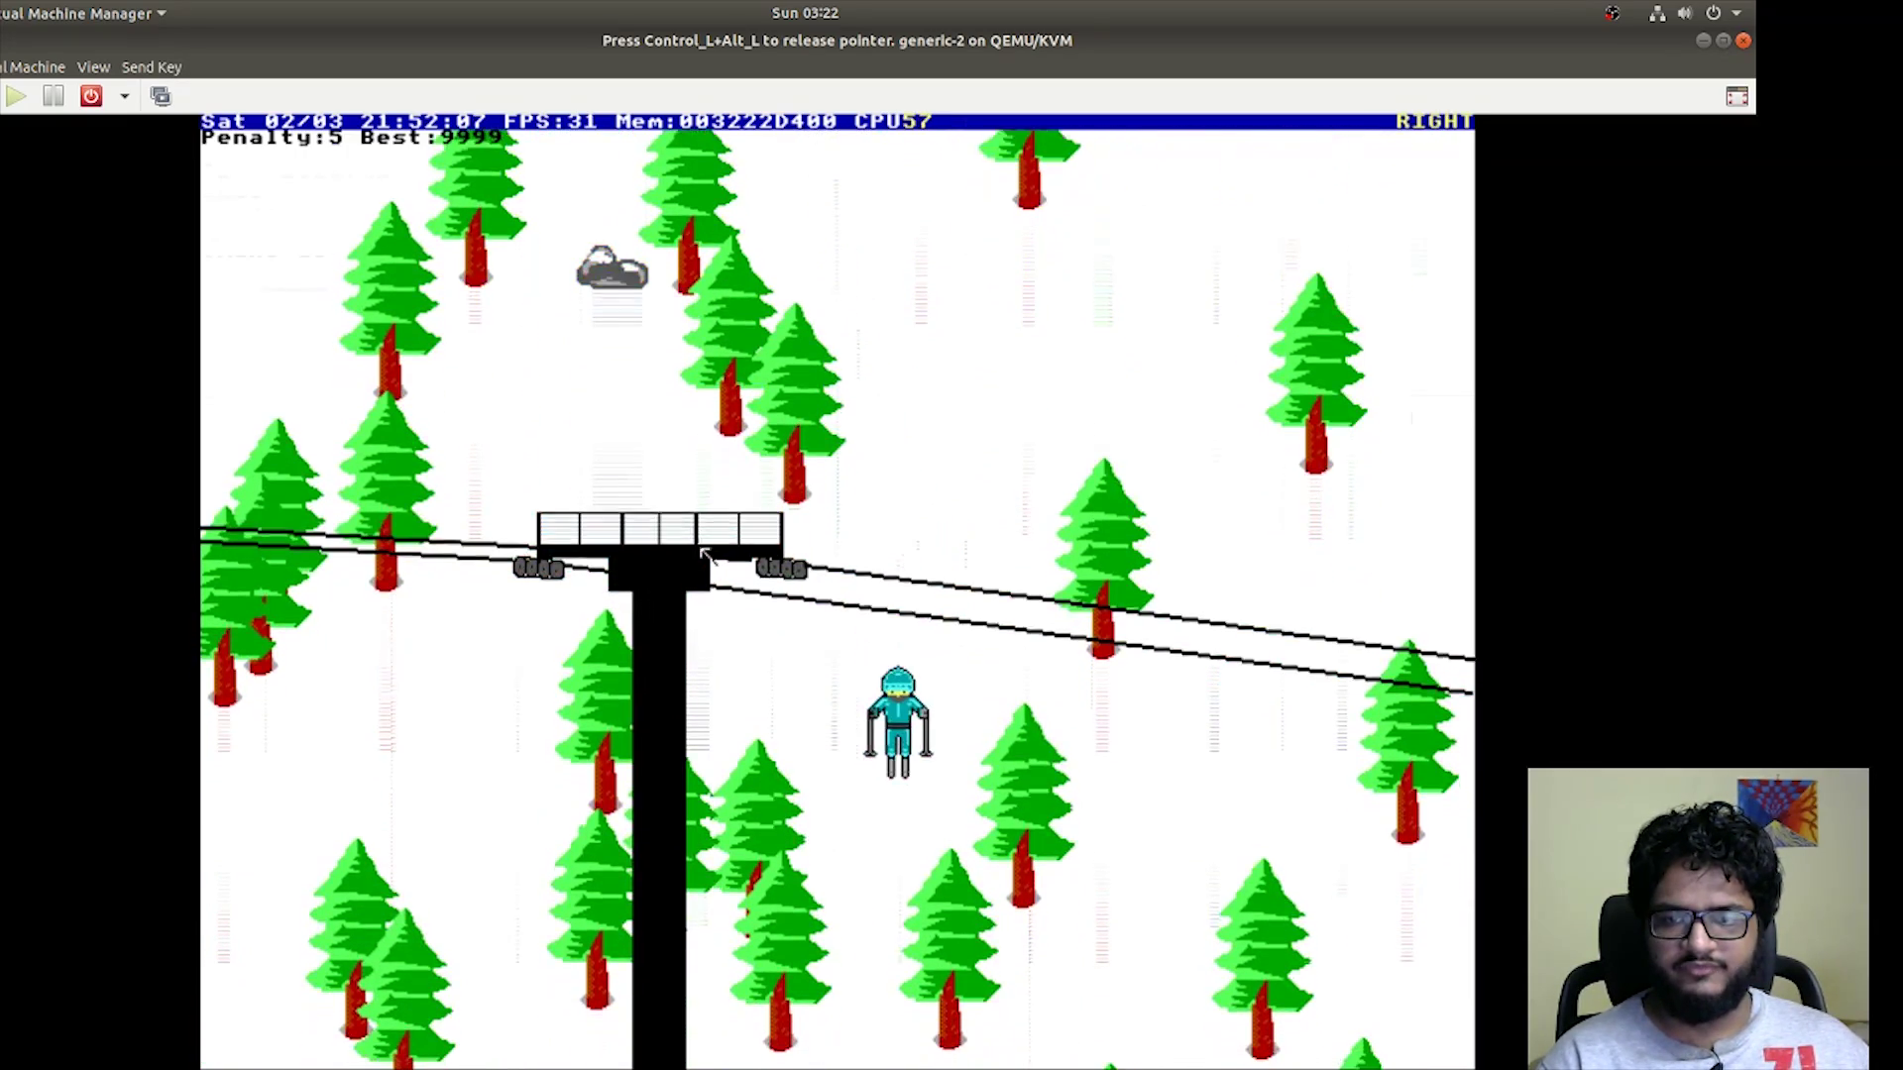
{"action": "key", "text": "Left"}
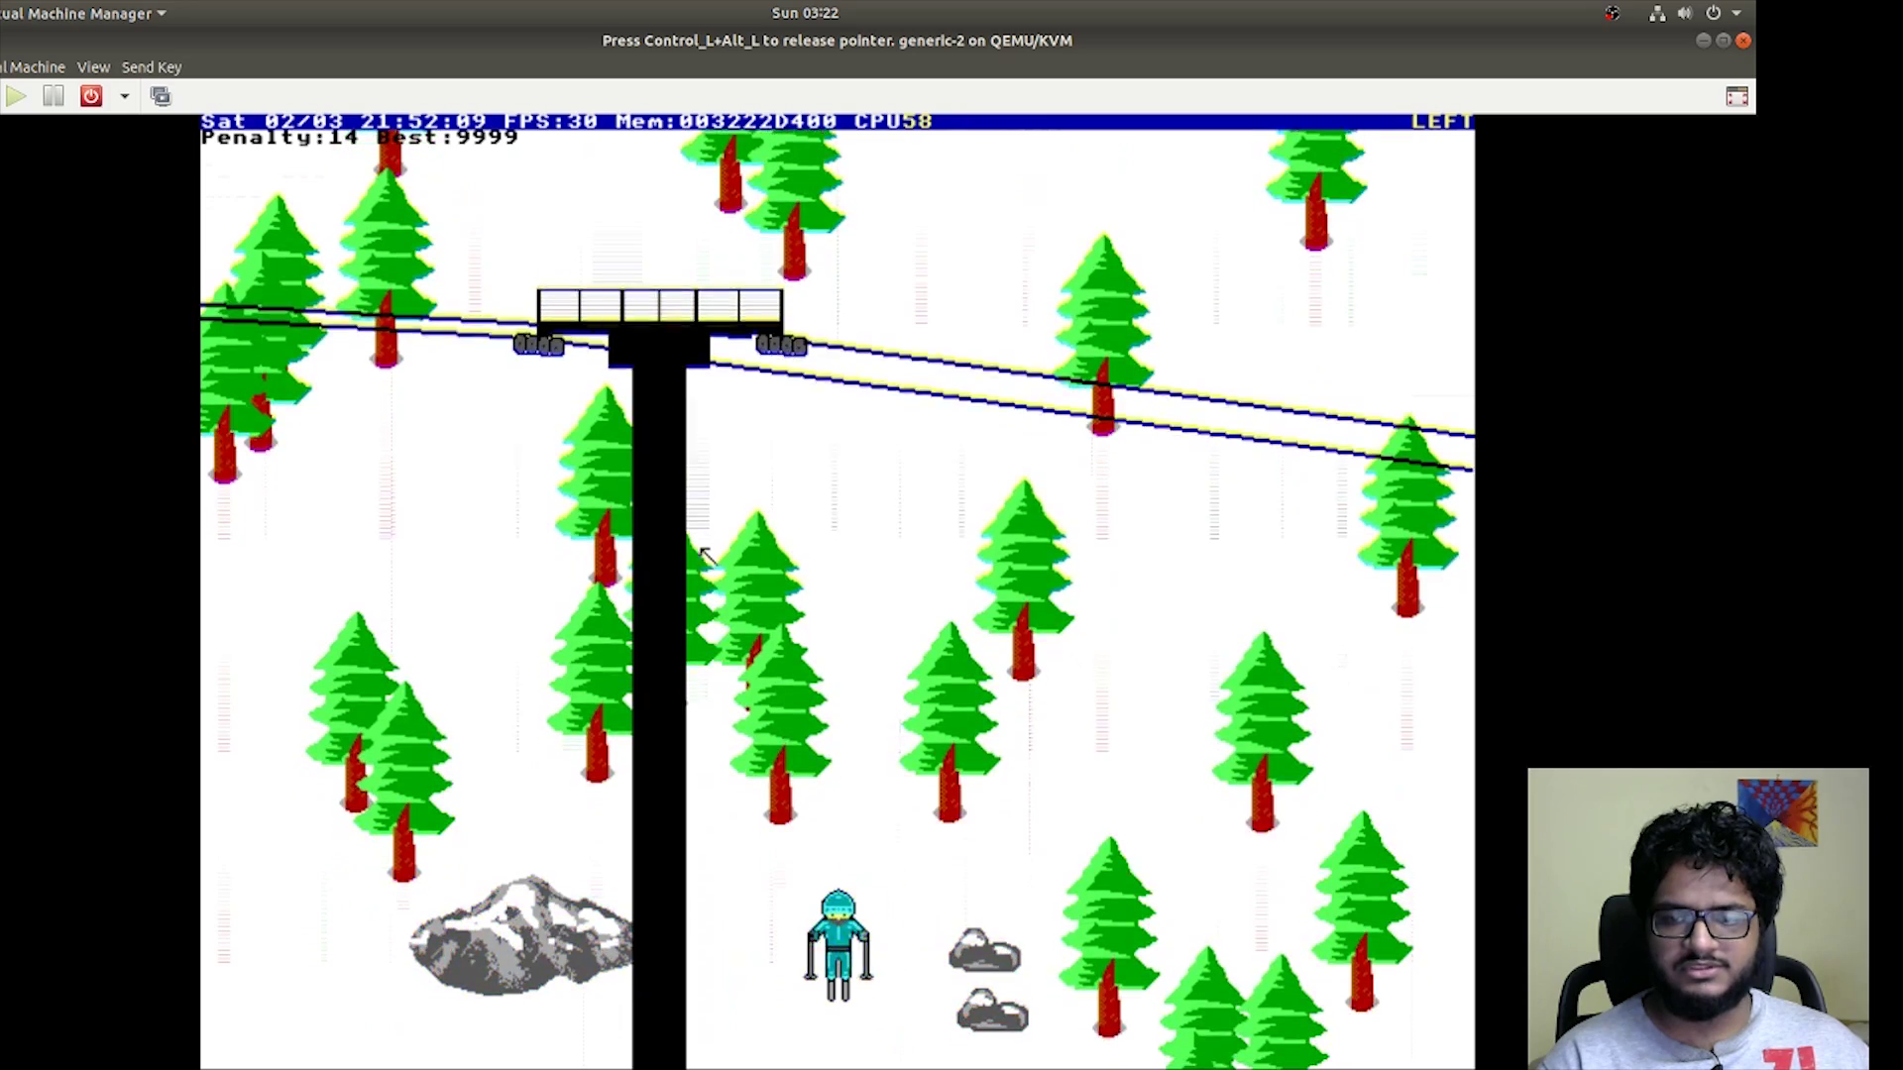
{"action": "key", "text": "Right"}
{"action": "key", "text": "Left"}
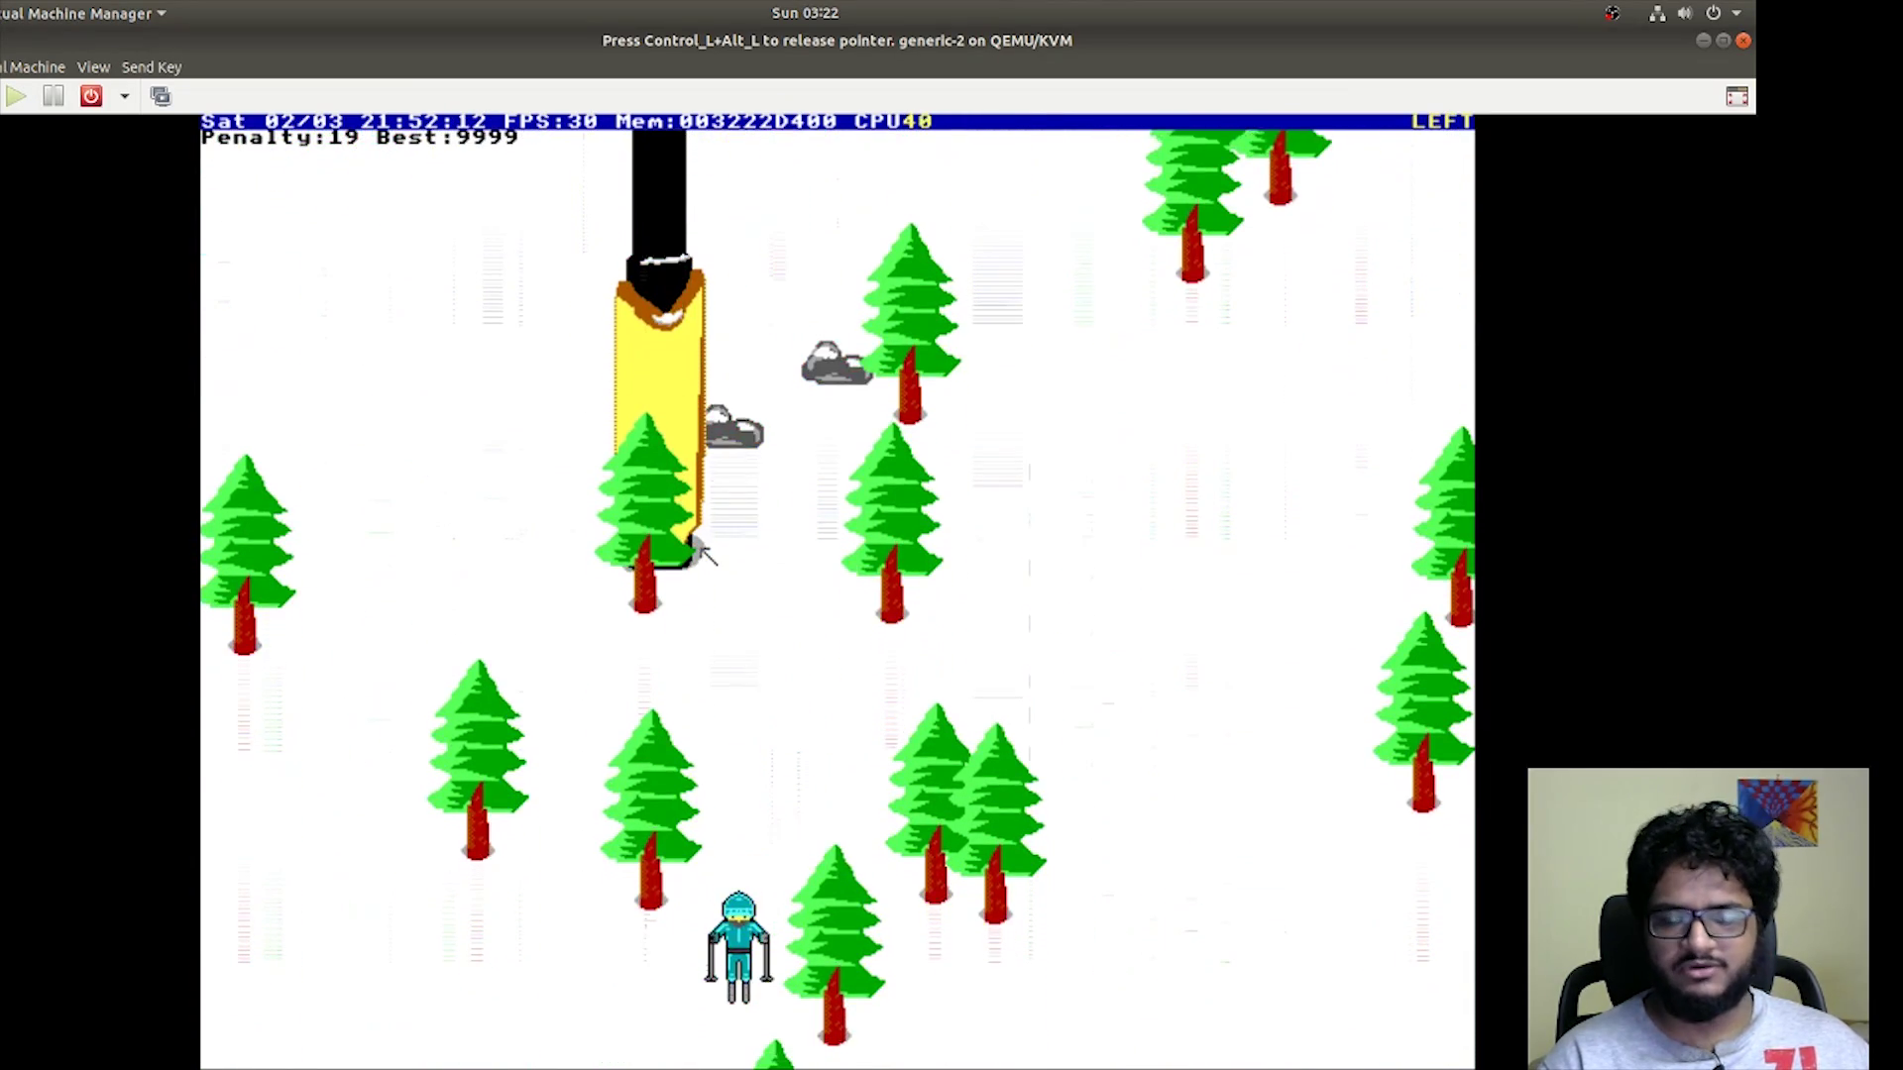
{"action": "key", "text": "Right"}
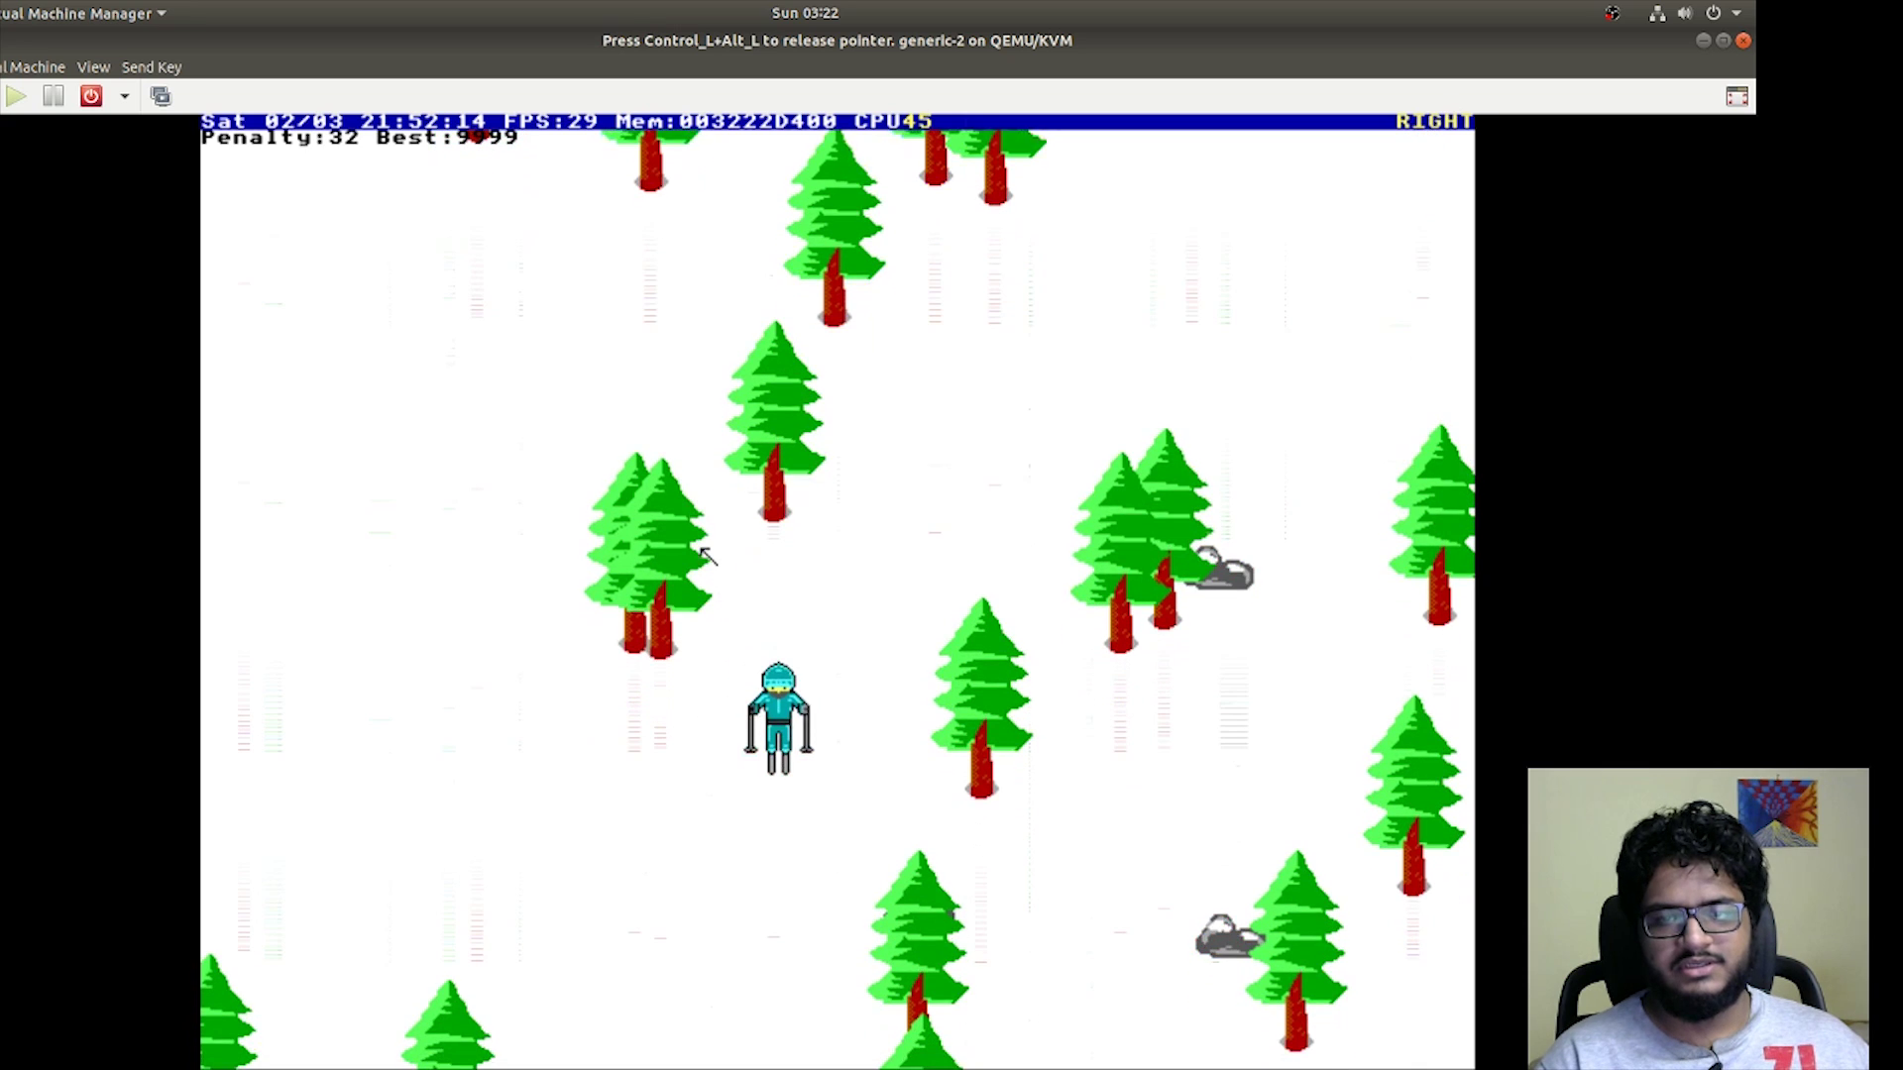
{"action": "key", "text": "Escape"}
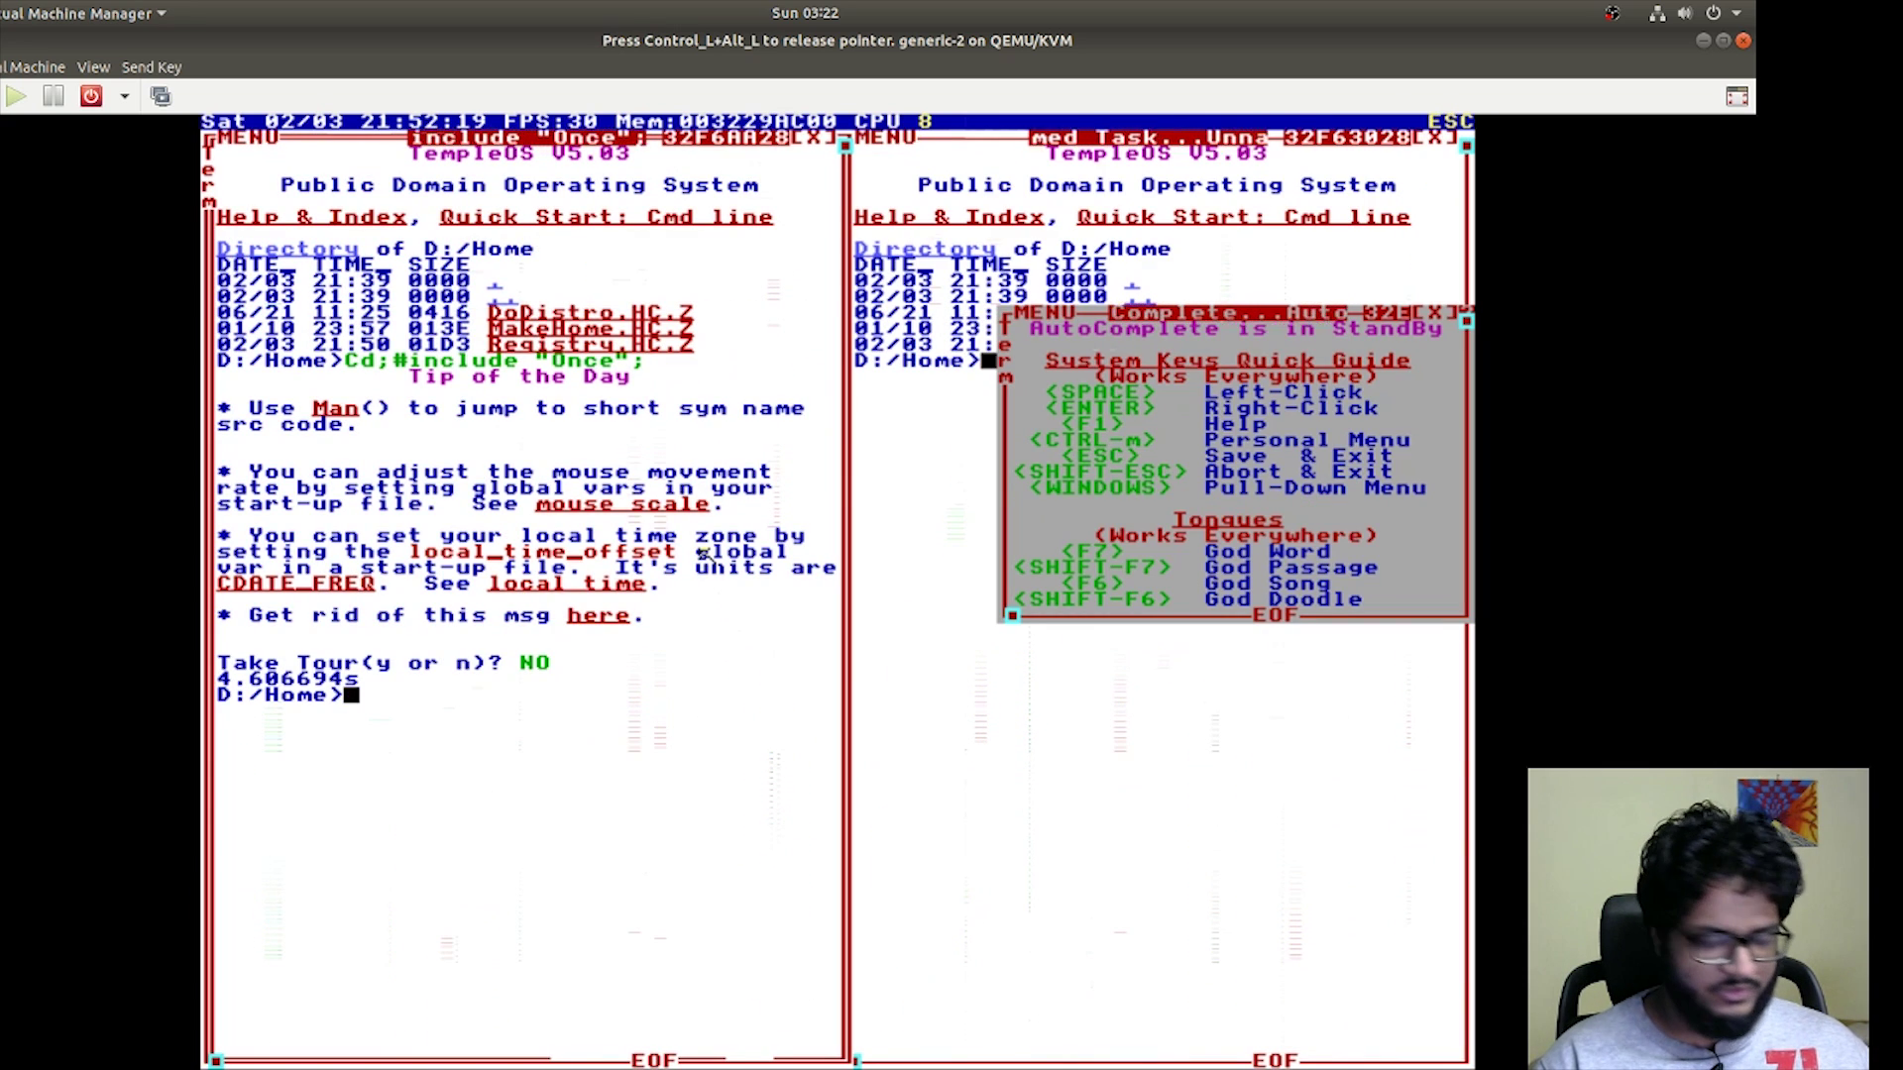
- Bring up the personal menu, start Titanium and fly the plane over the battlefield
{"action": "key", "text": "ctrl+m"}
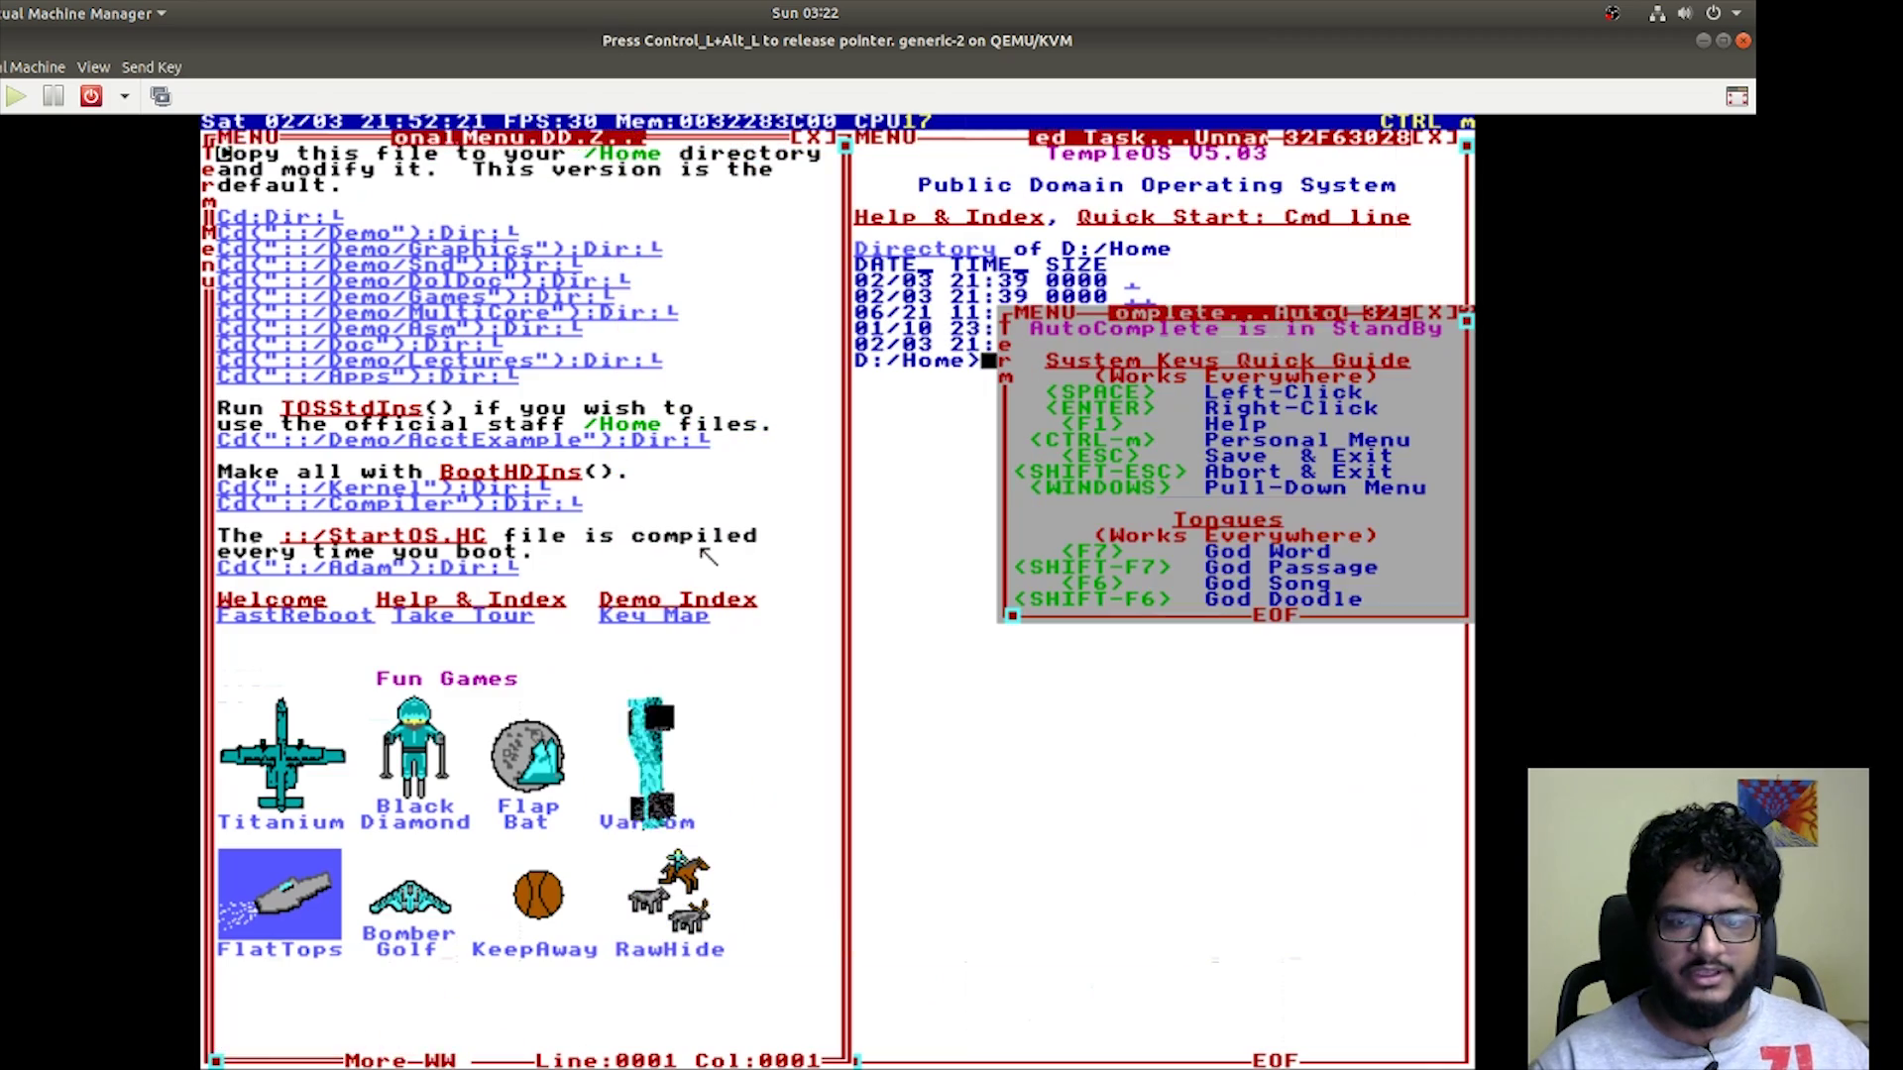
{"action": "left_click", "coordinate": [299, 787]}
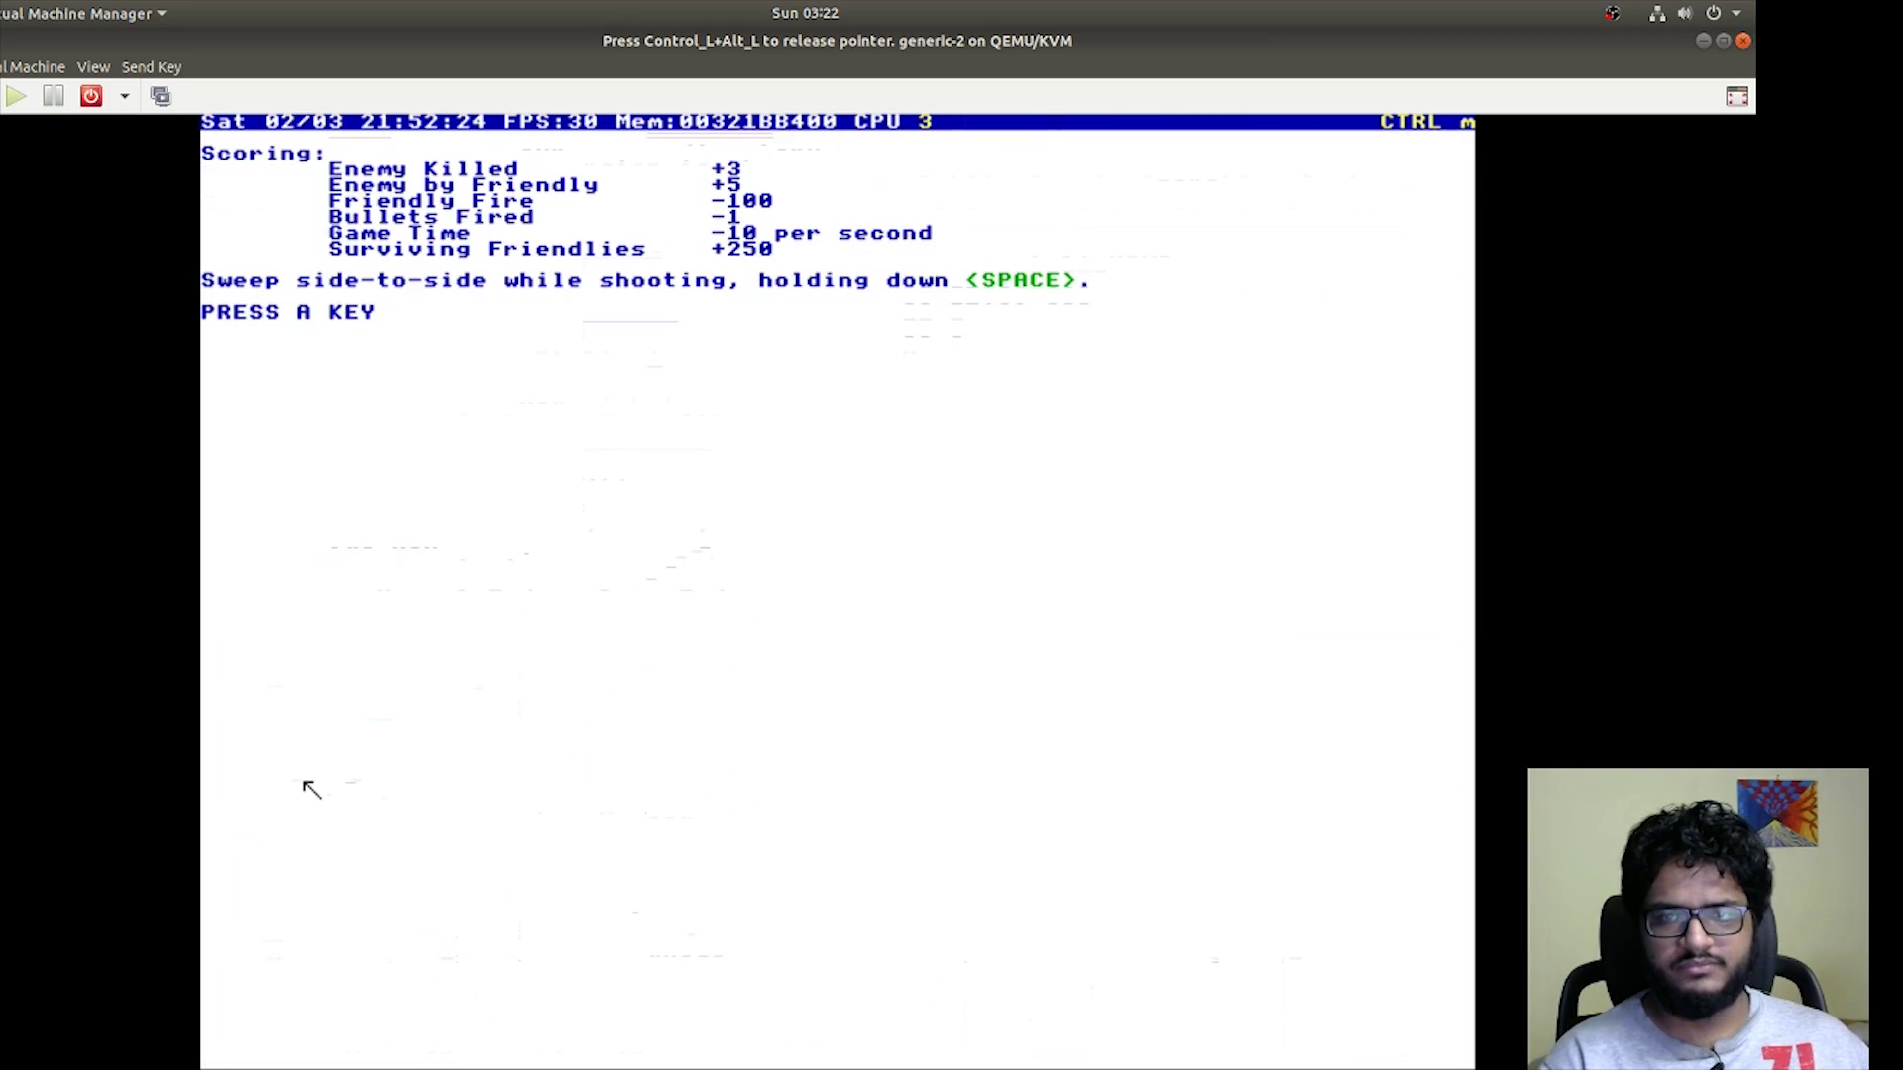
{"action": "key", "text": "Return"}
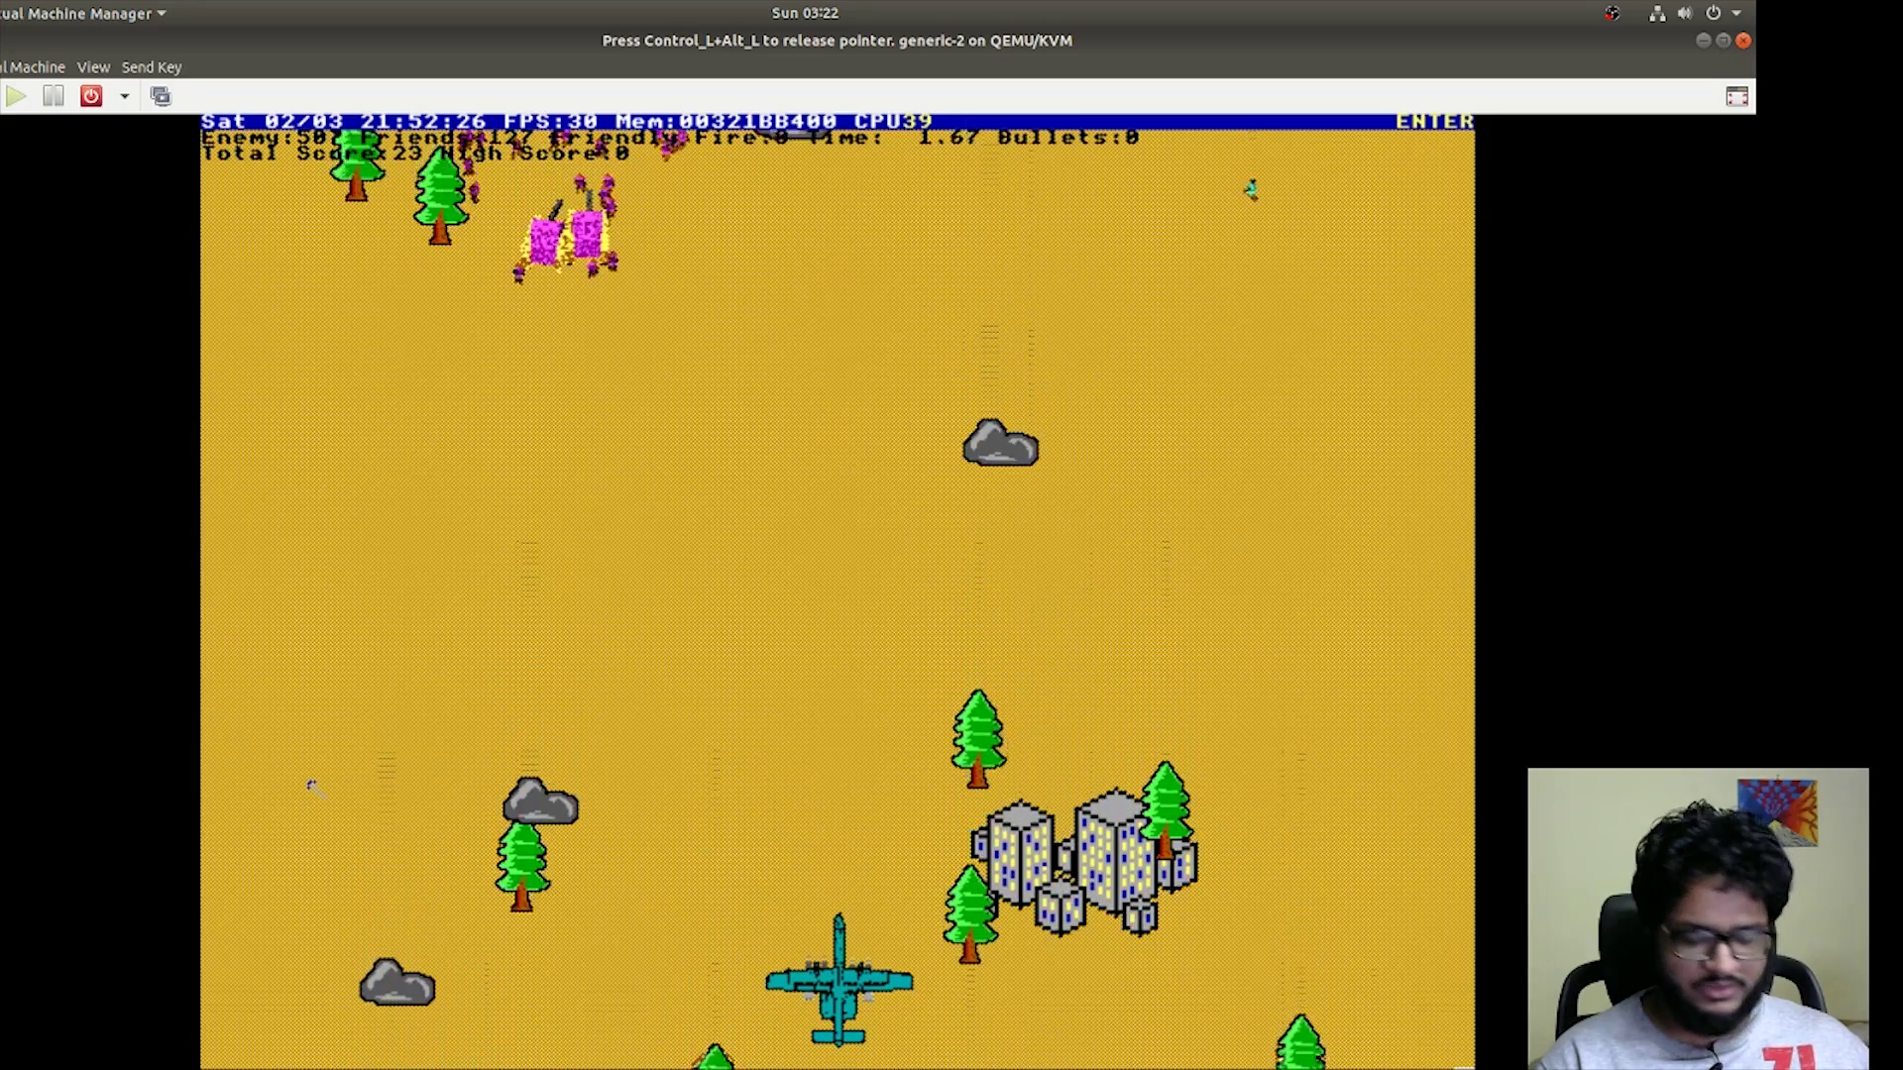
{"action": "key", "text": "Right"}
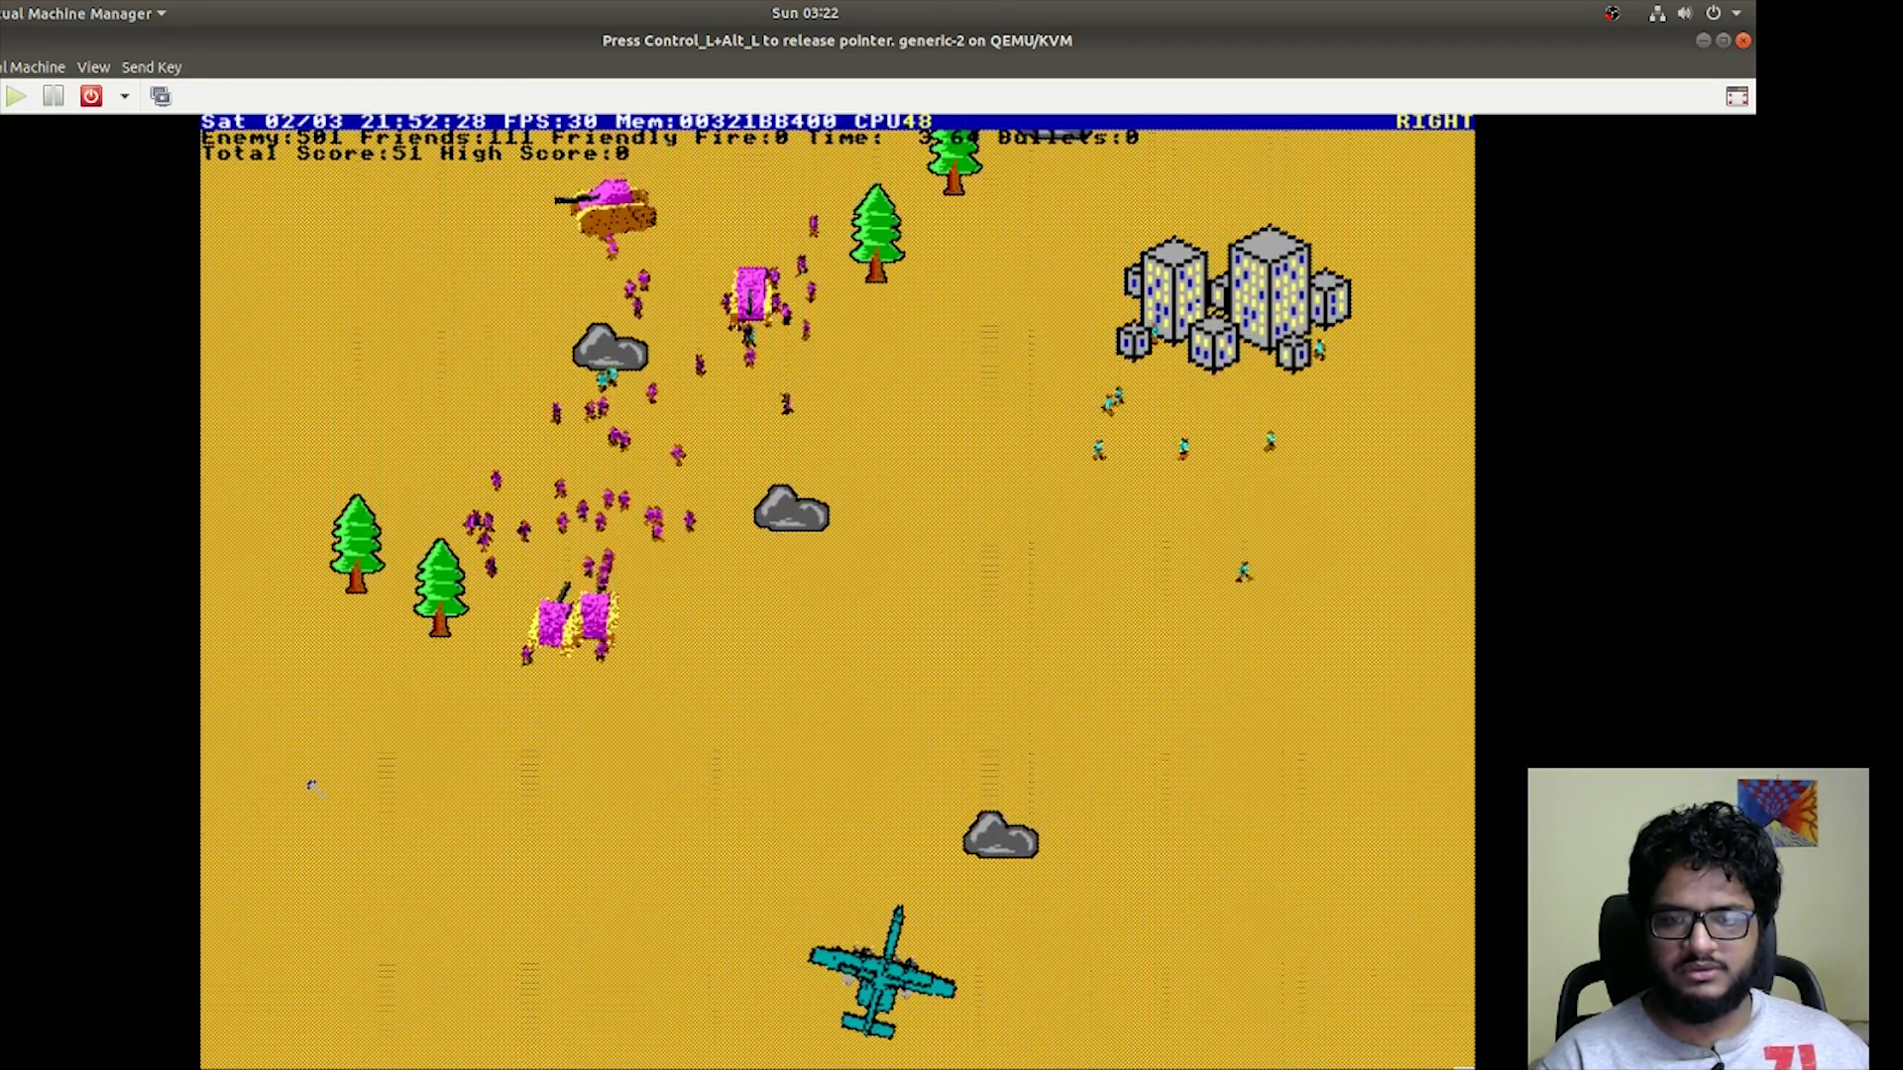
{"action": "key", "text": "Left"}
{"action": "key", "text": "Up"}
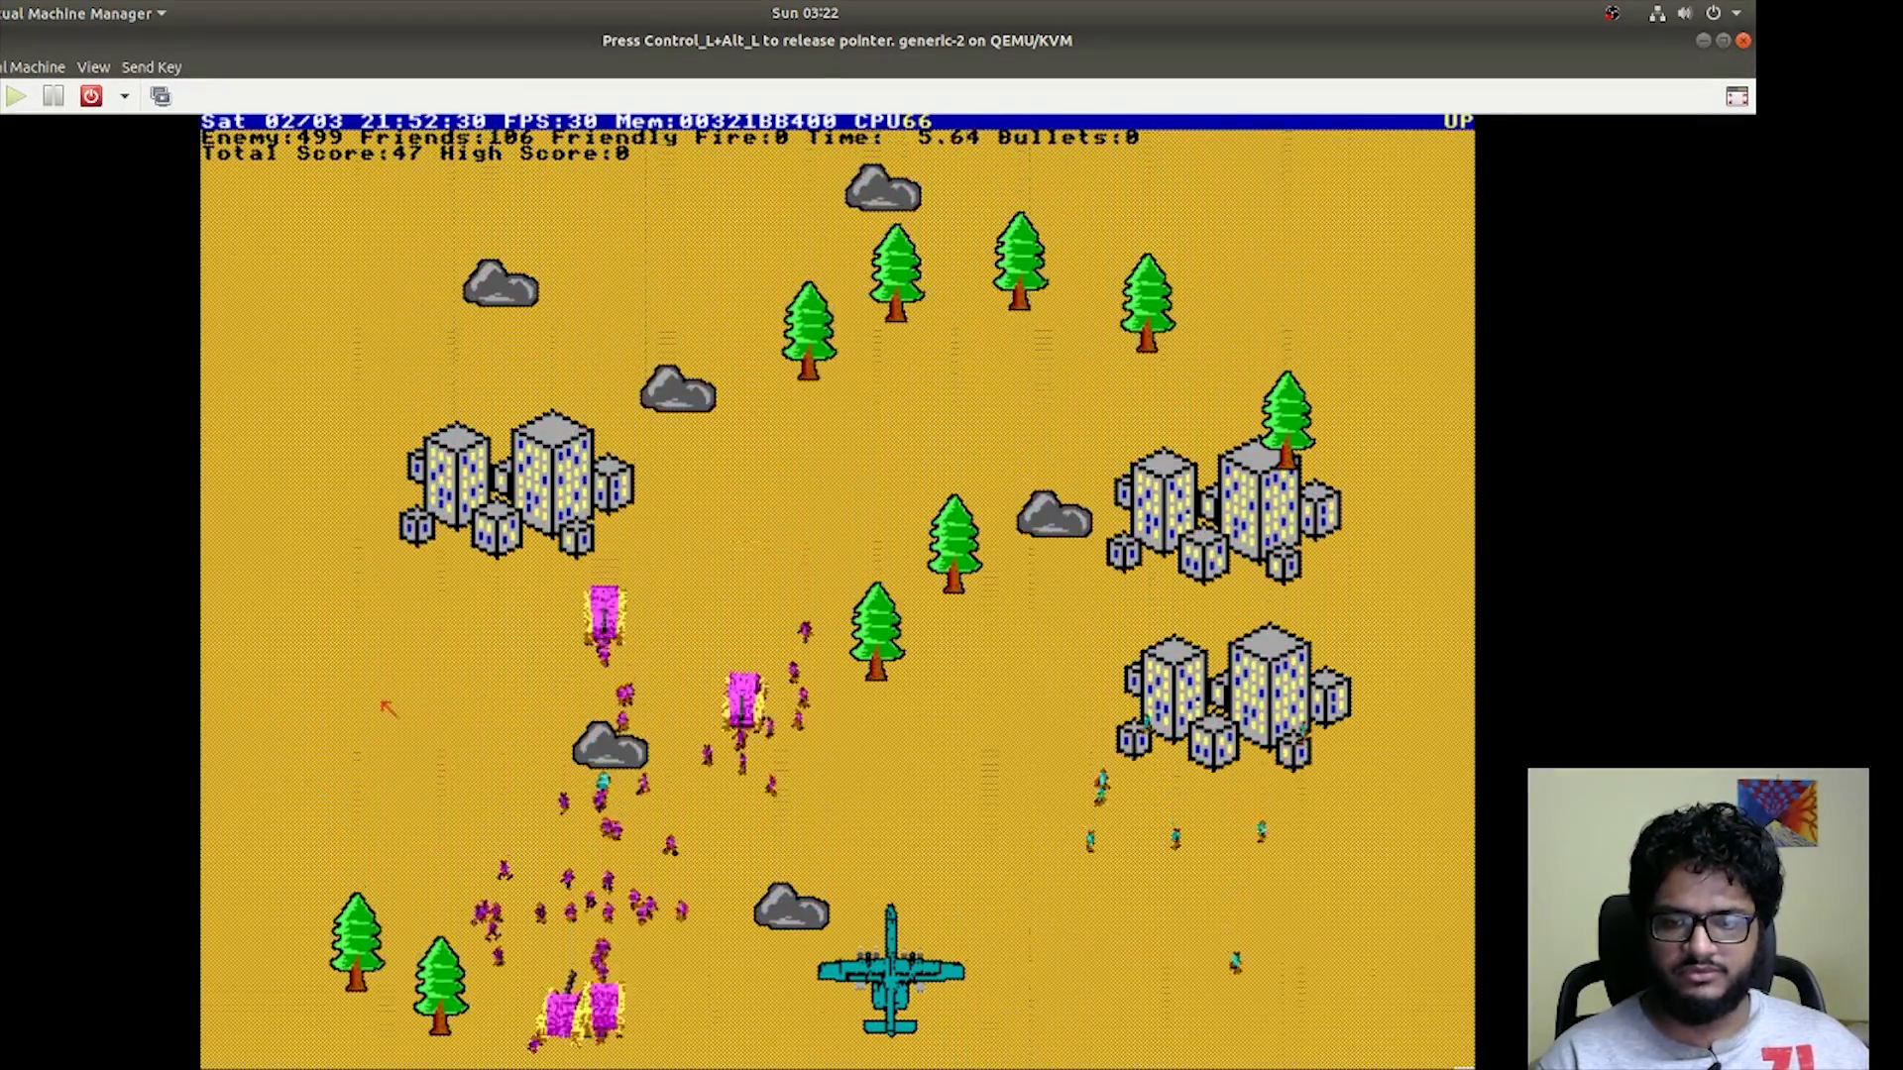
- Quit Titanium, then launch X-Caliber, play a round and exit to the personal menu
{"action": "key", "text": "shift+Escape"}
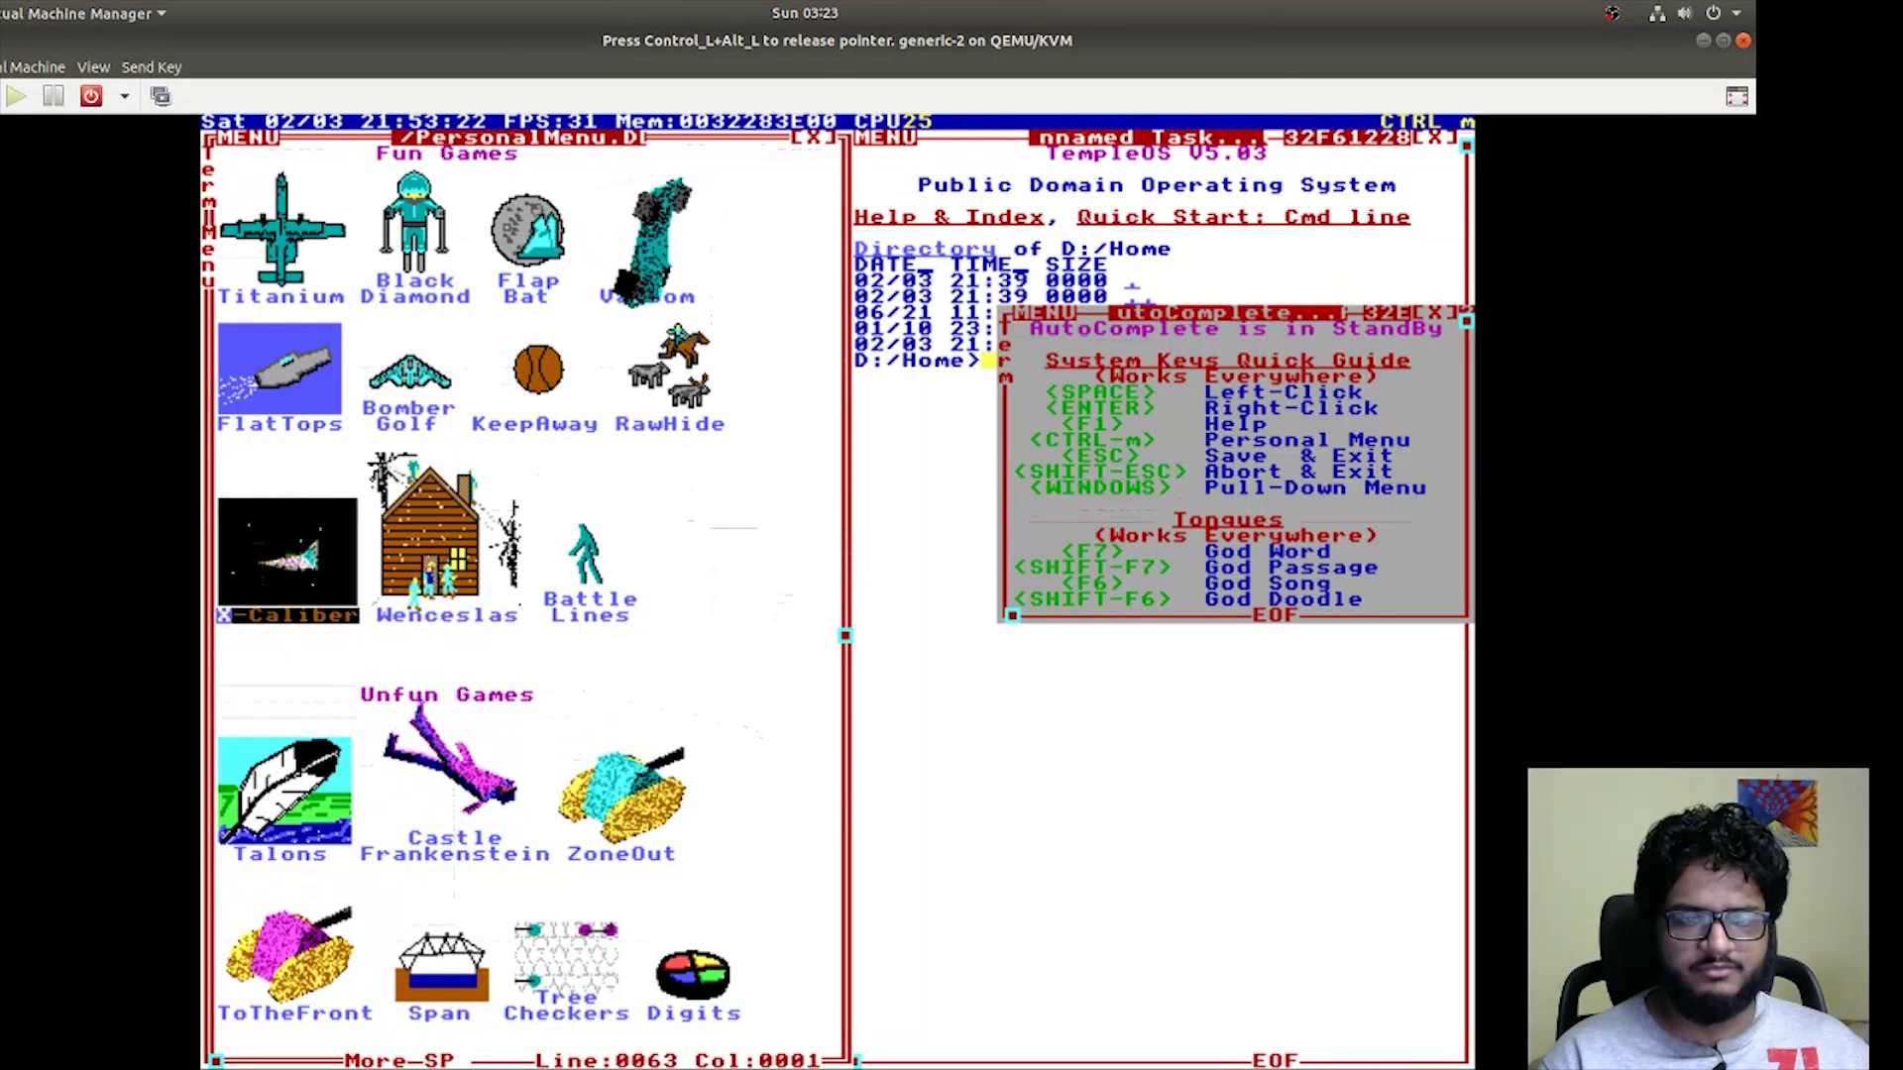
{"action": "double_click", "coordinate": [290, 560]}
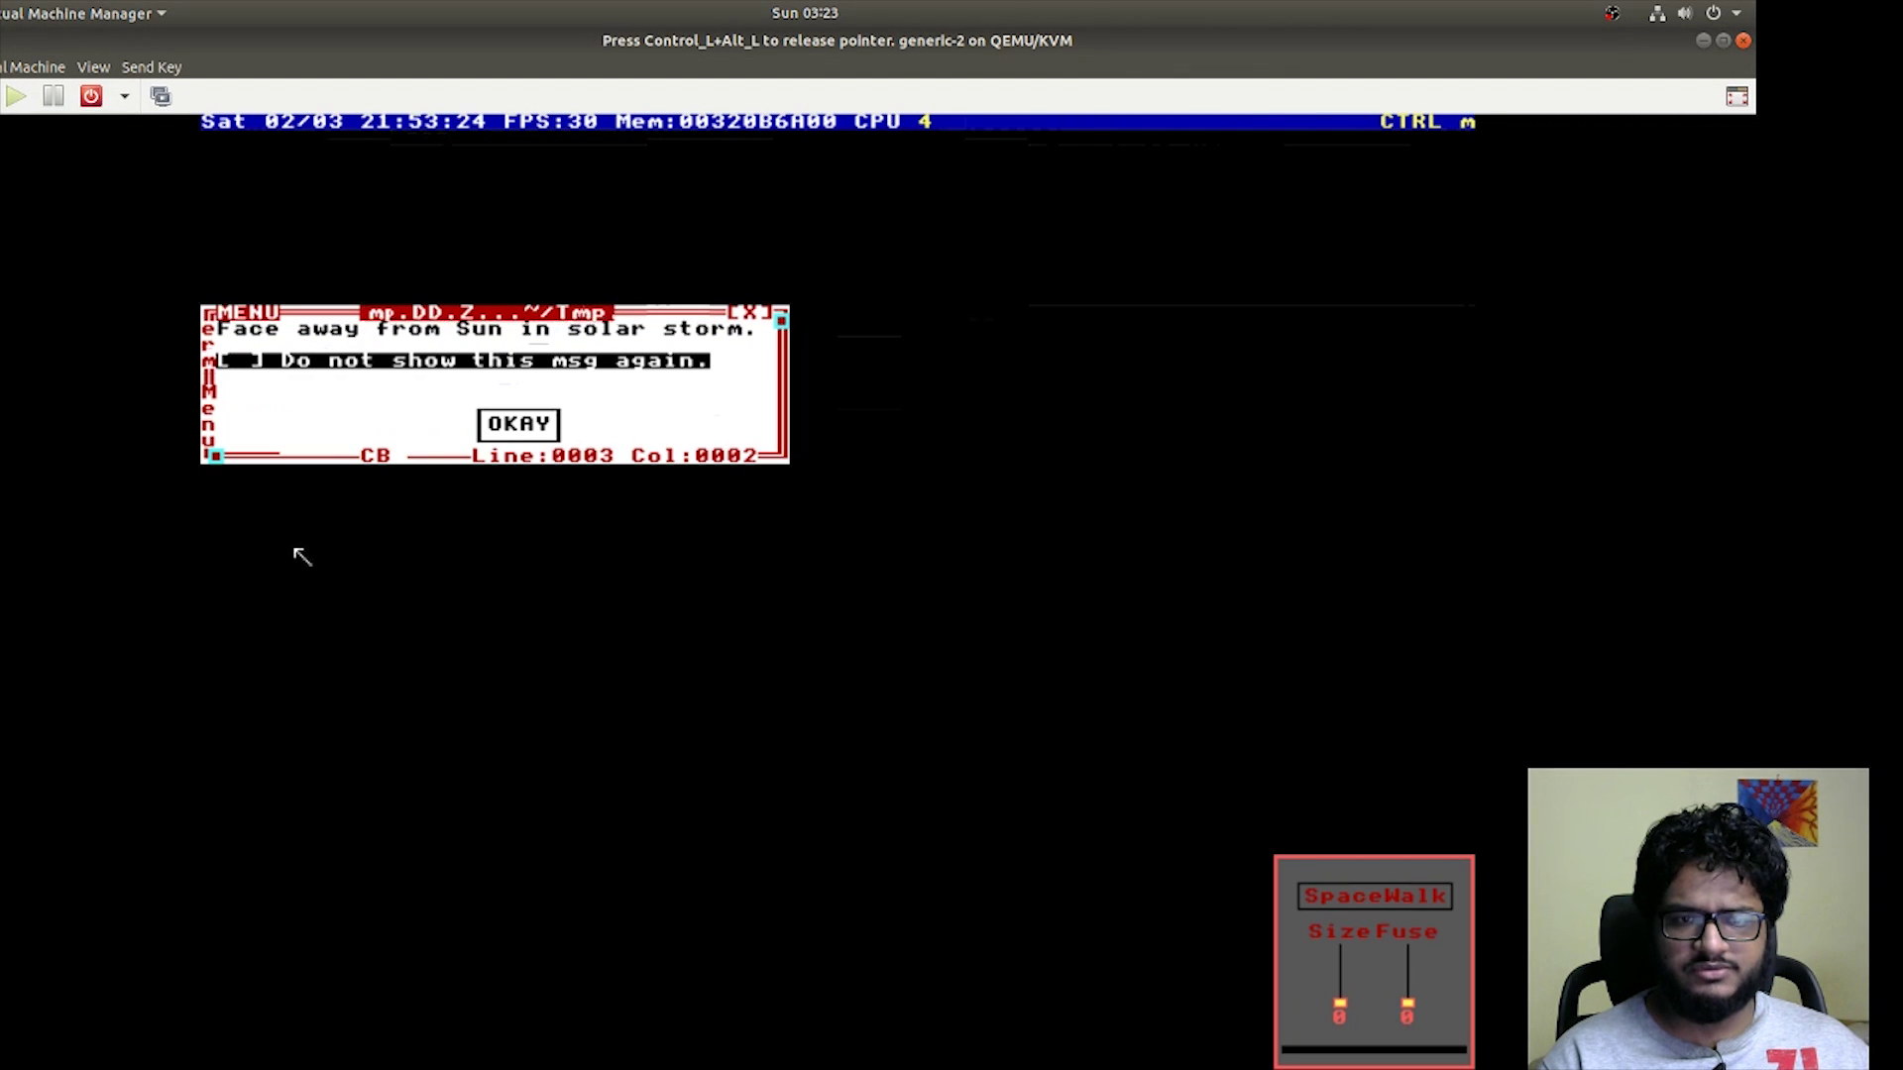
{"action": "left_click", "coordinate": [520, 427]}
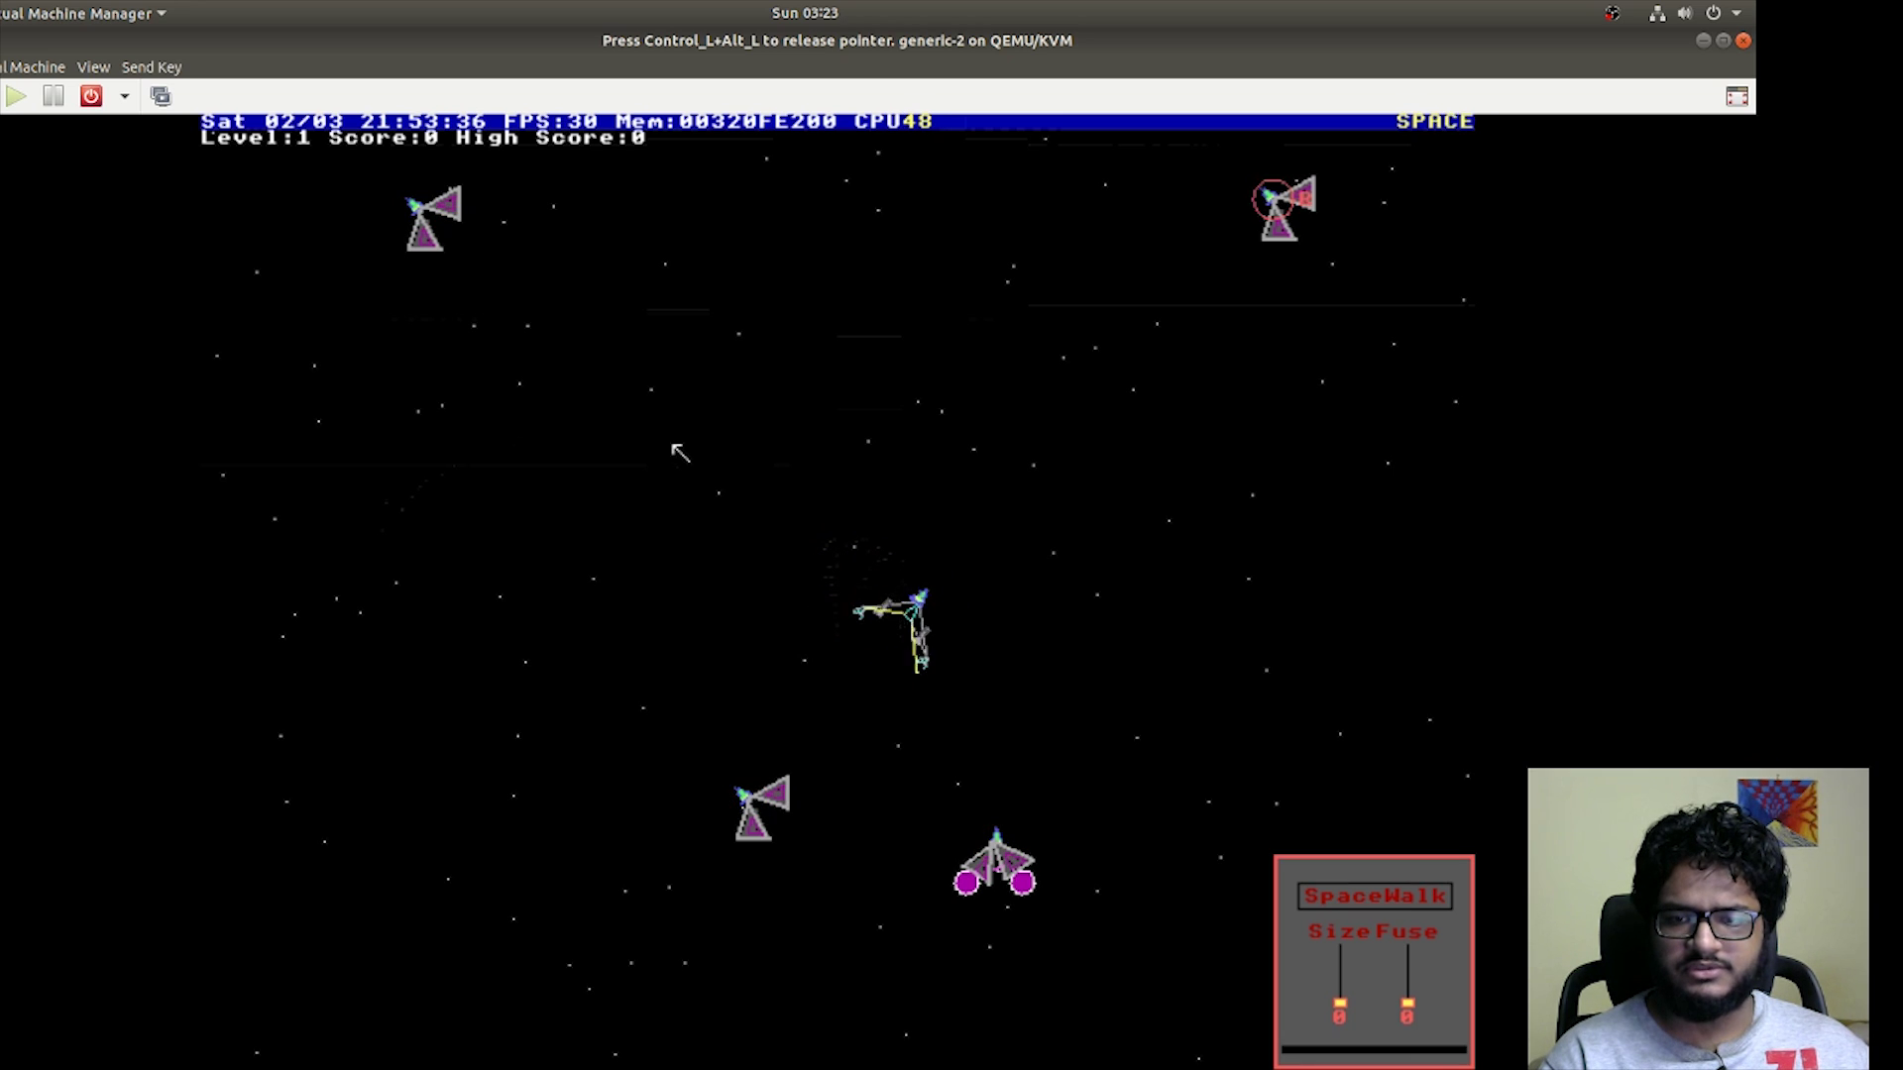
{"action": "key", "text": "Return"}
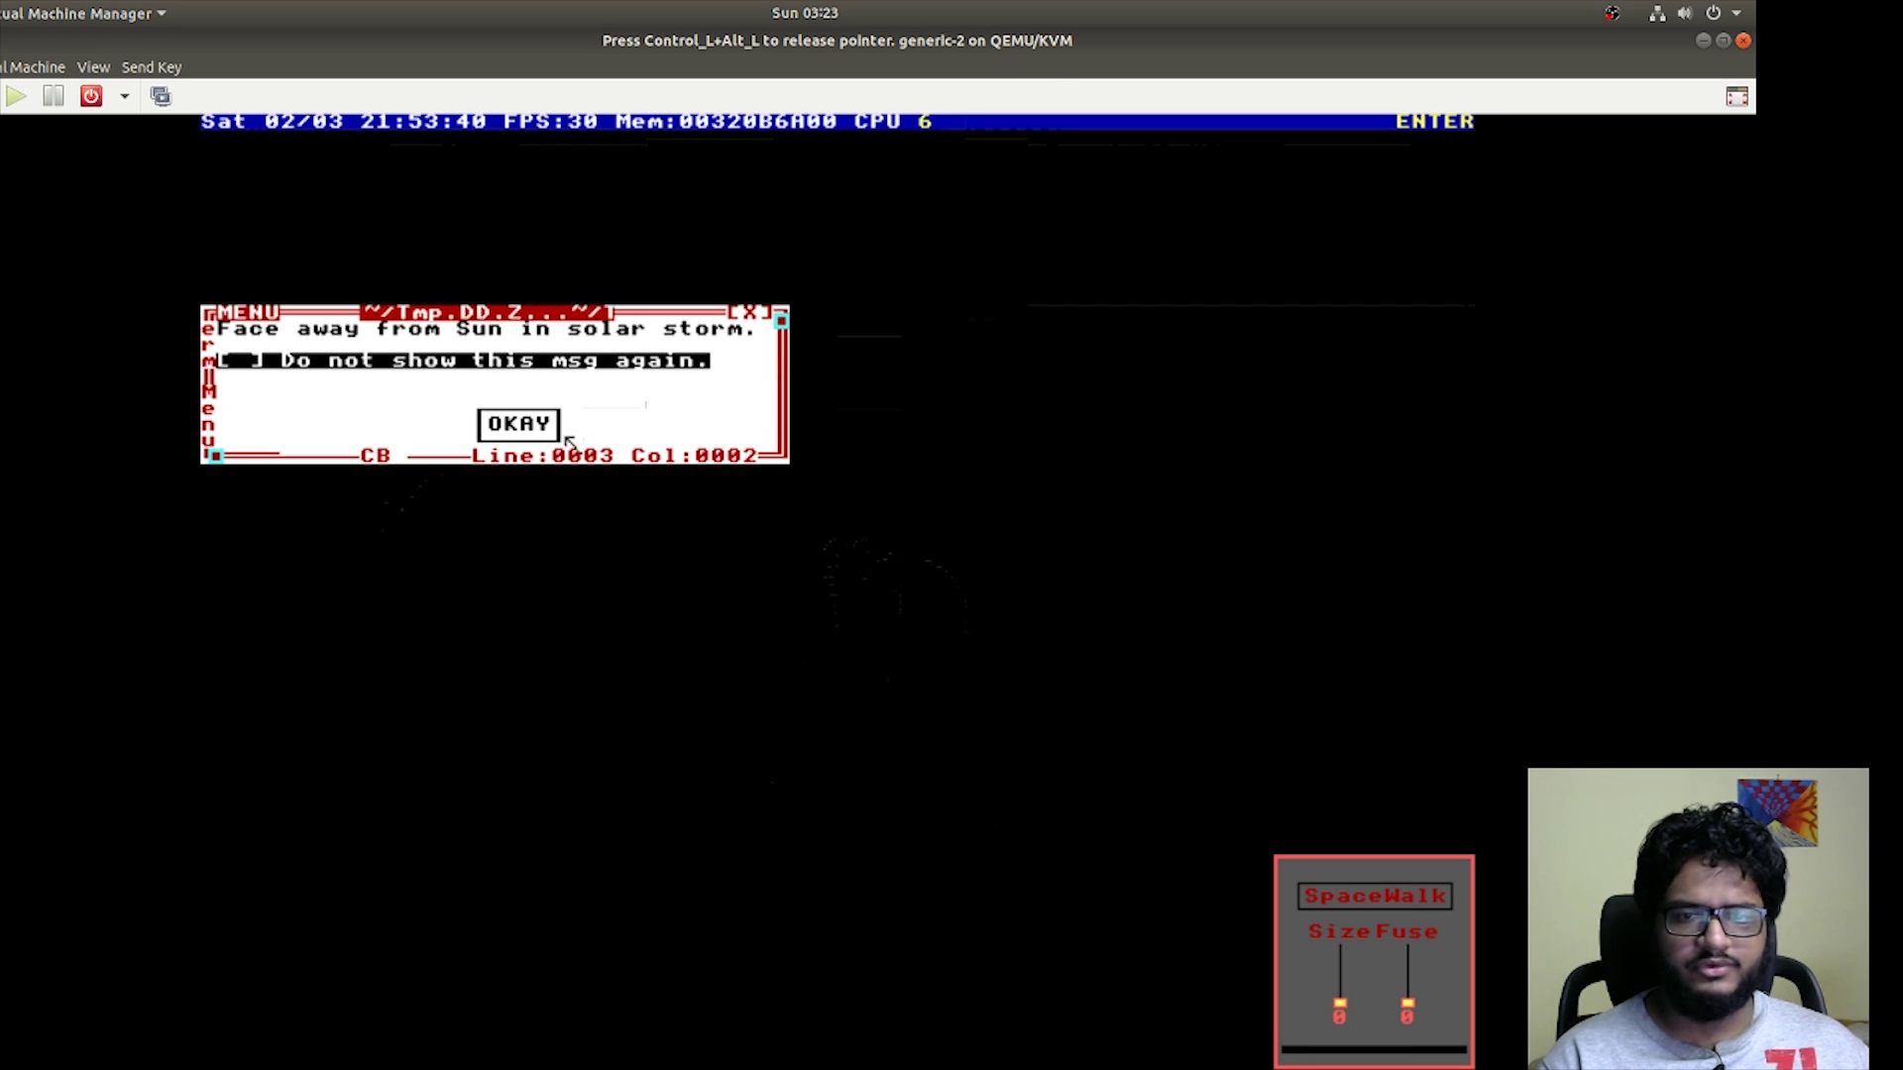
{"action": "key", "text": "space"}
{"action": "key", "text": "shift+Escape"}
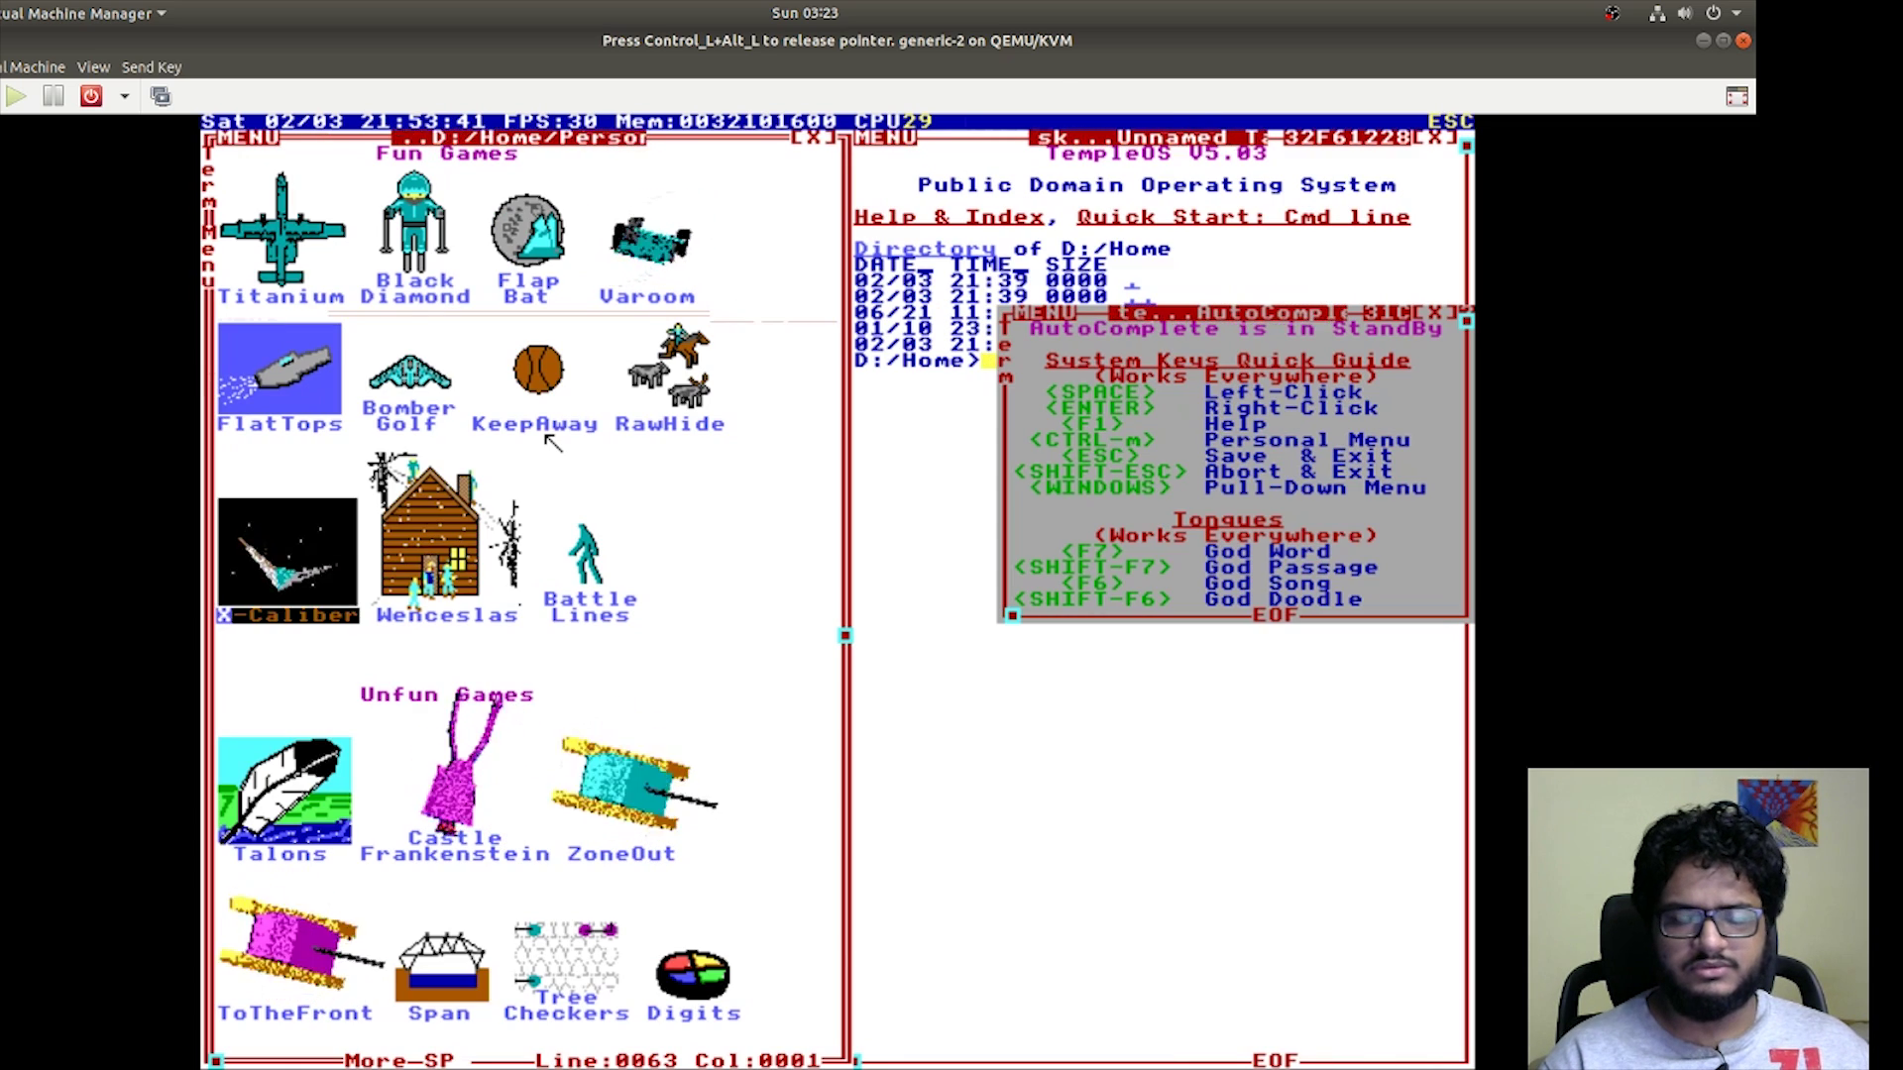
{"action": "scroll", "coordinate": [550, 580], "scroll_direction": "down", "scroll_amount": 2}
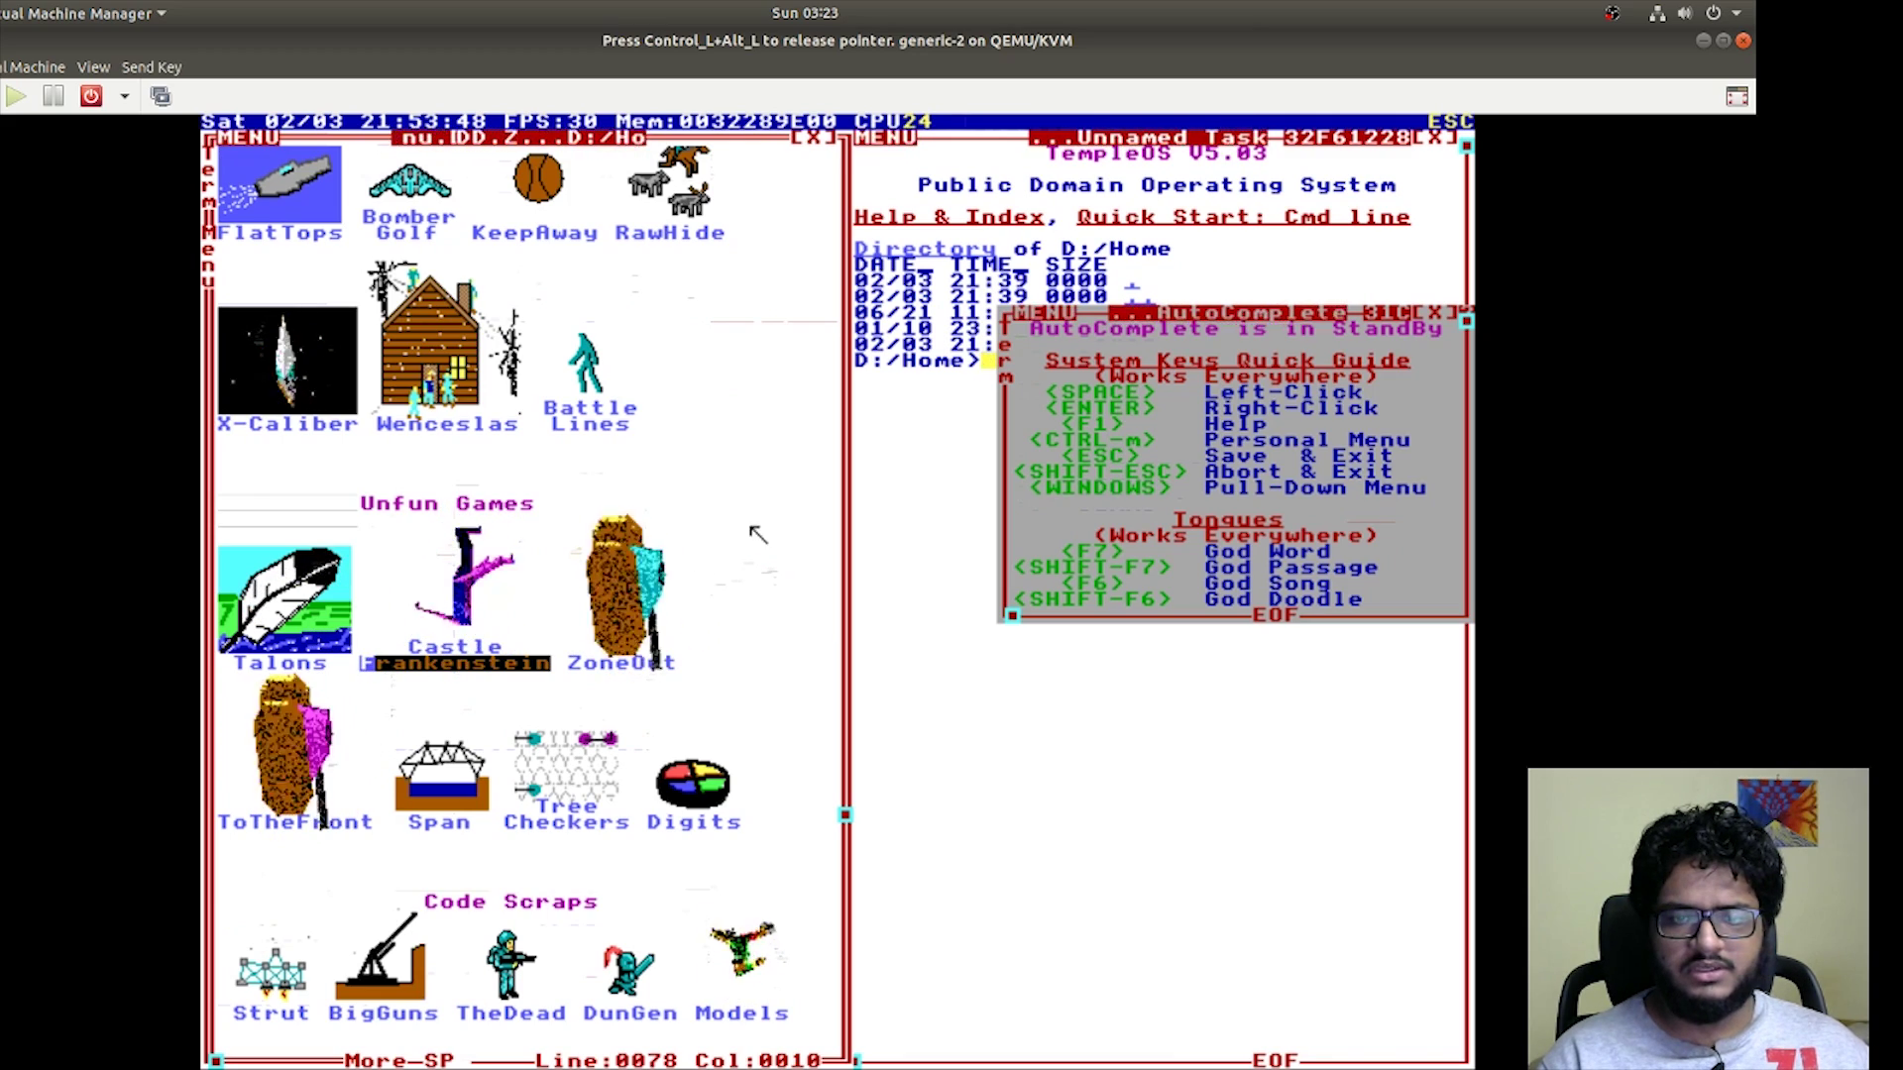
- Launch Castle Frankenstein, walk and turn around the room, then quit
{"action": "left_click", "coordinate": [469, 641]}
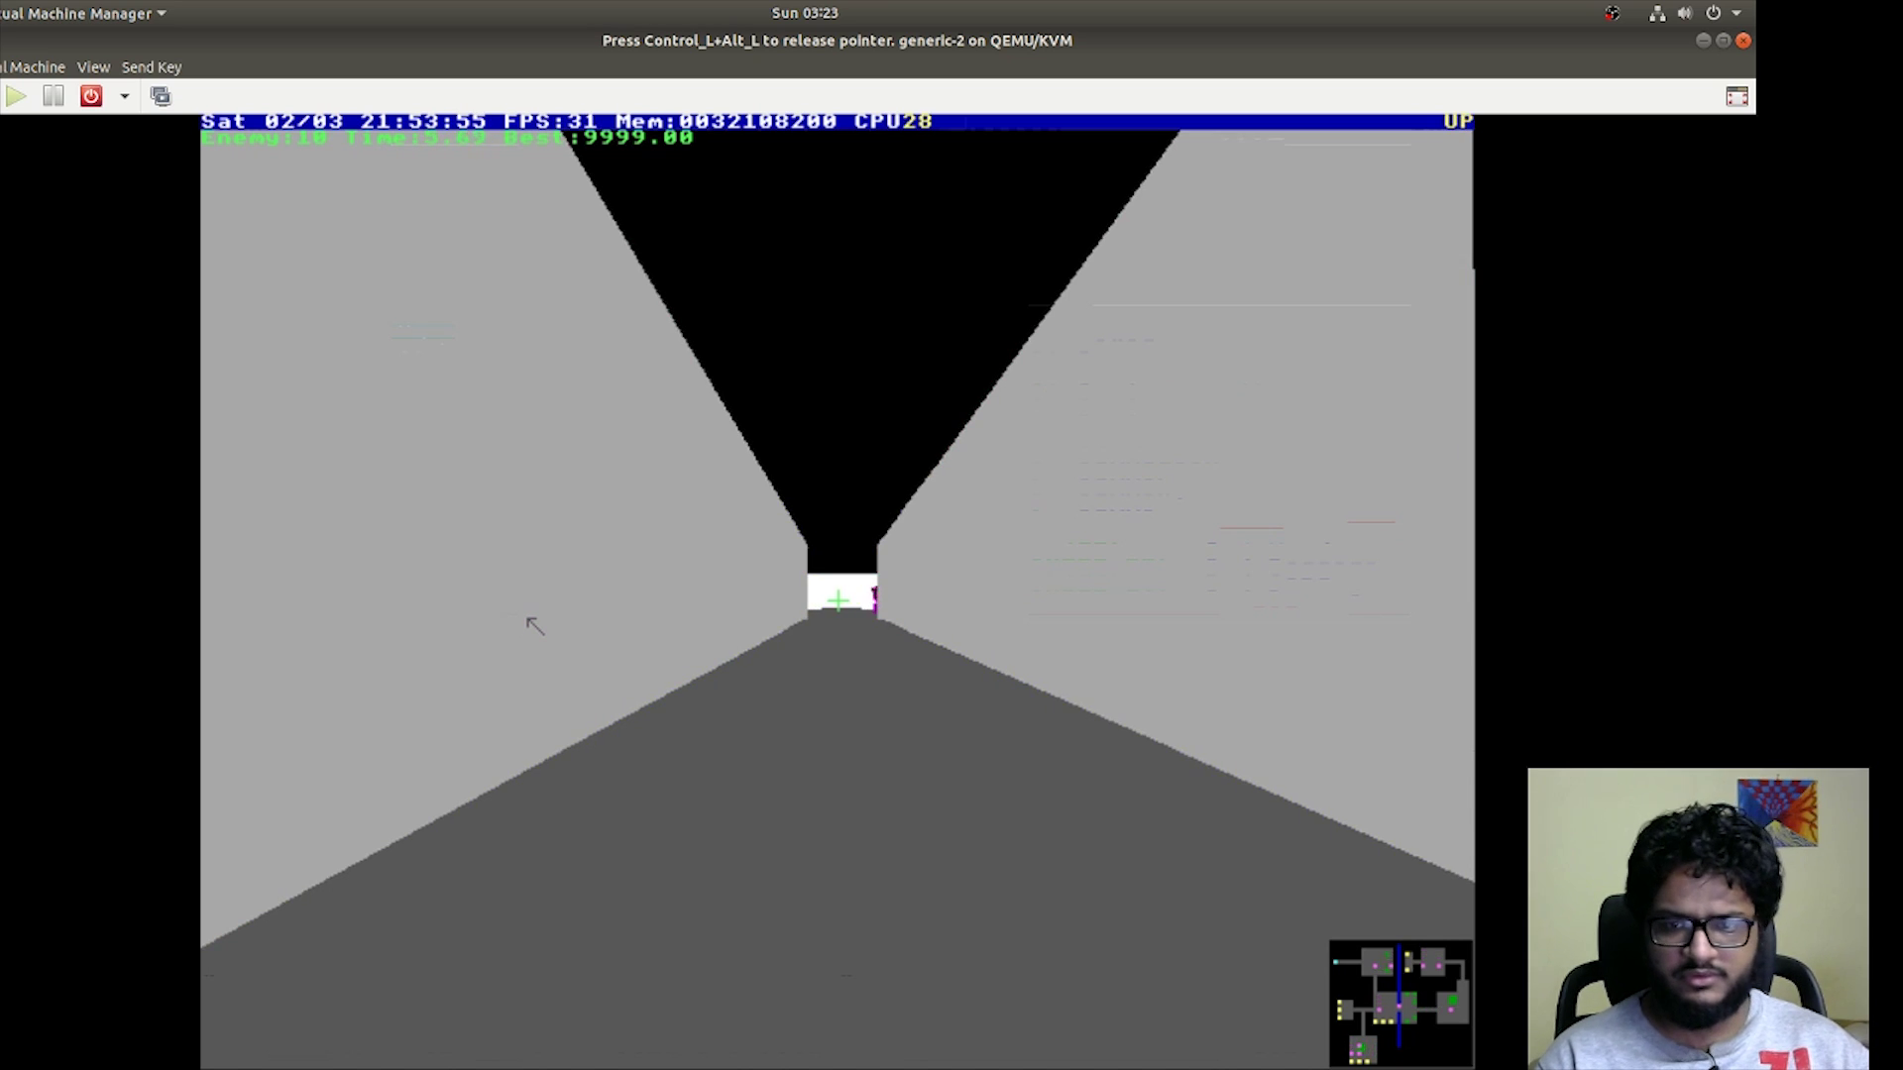
{"action": "key", "text": "Left"}
{"action": "key", "text": "Up"}
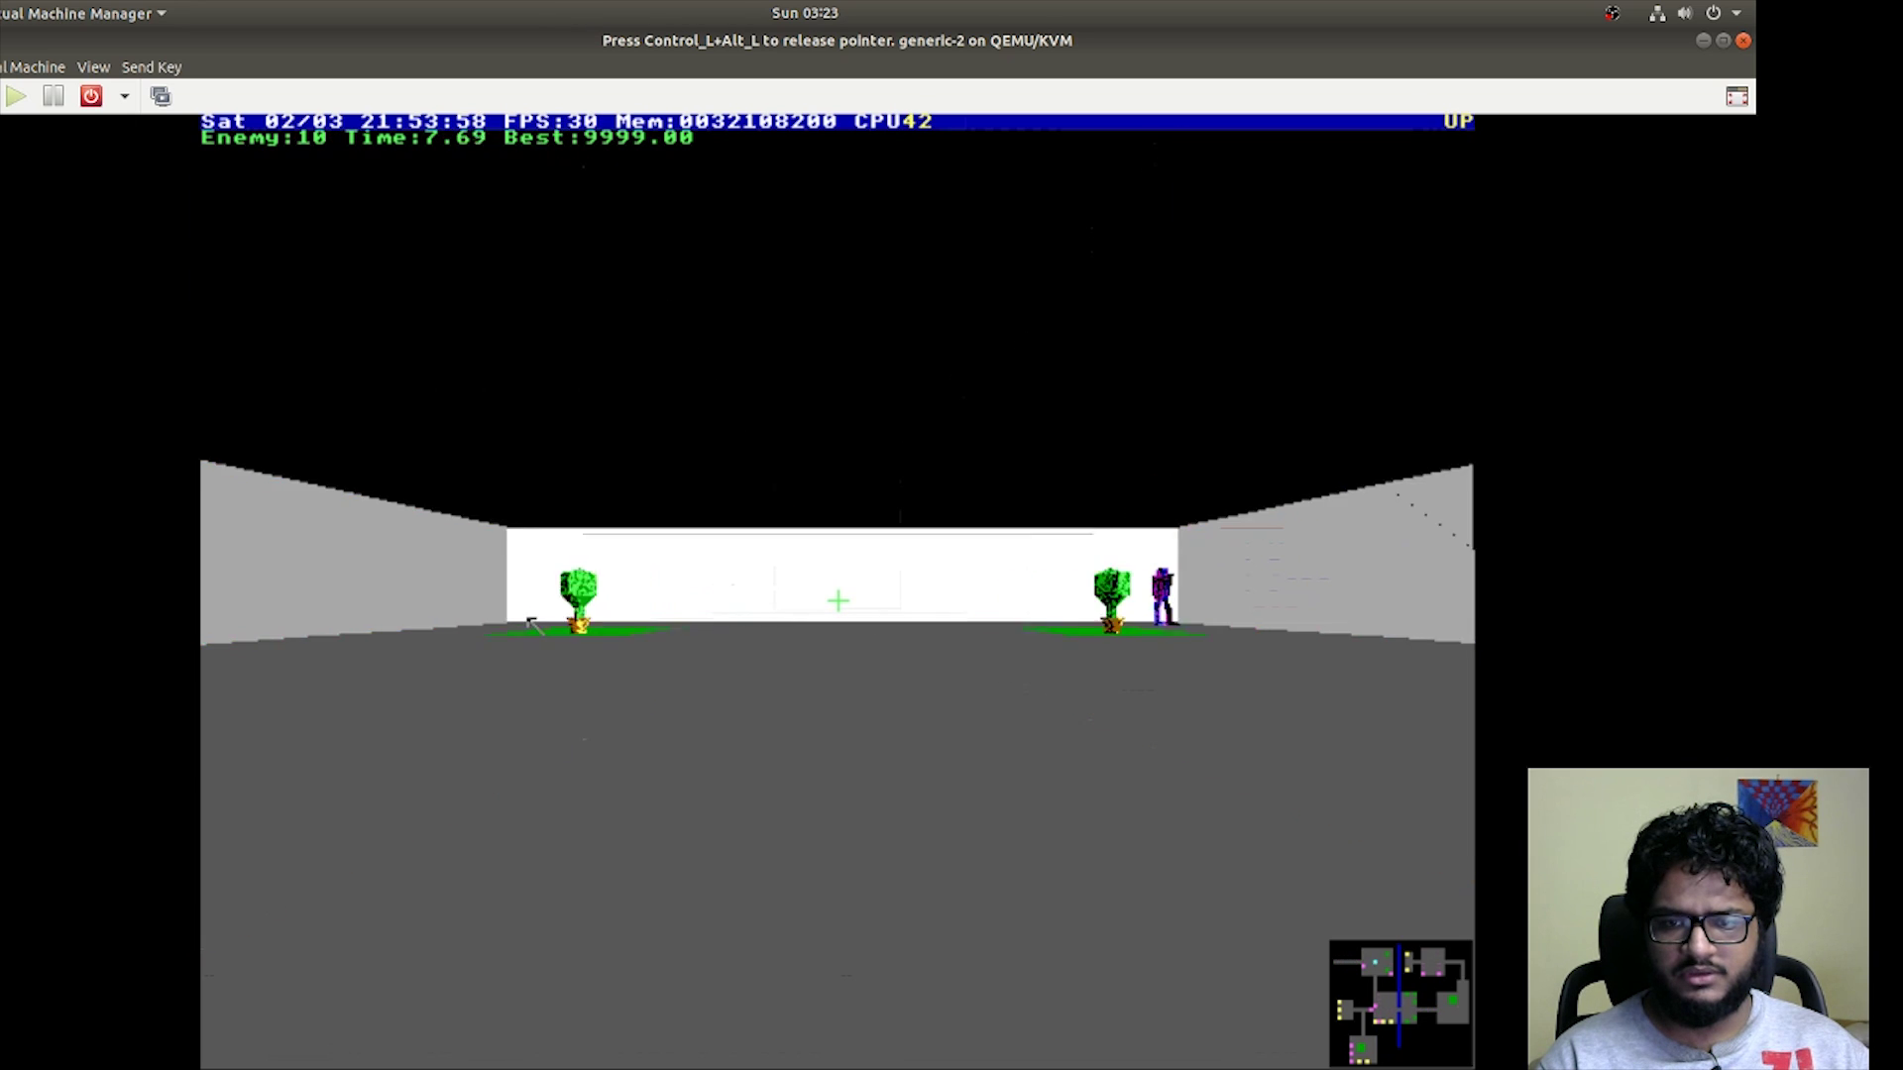
{"action": "key", "text": "Down"}
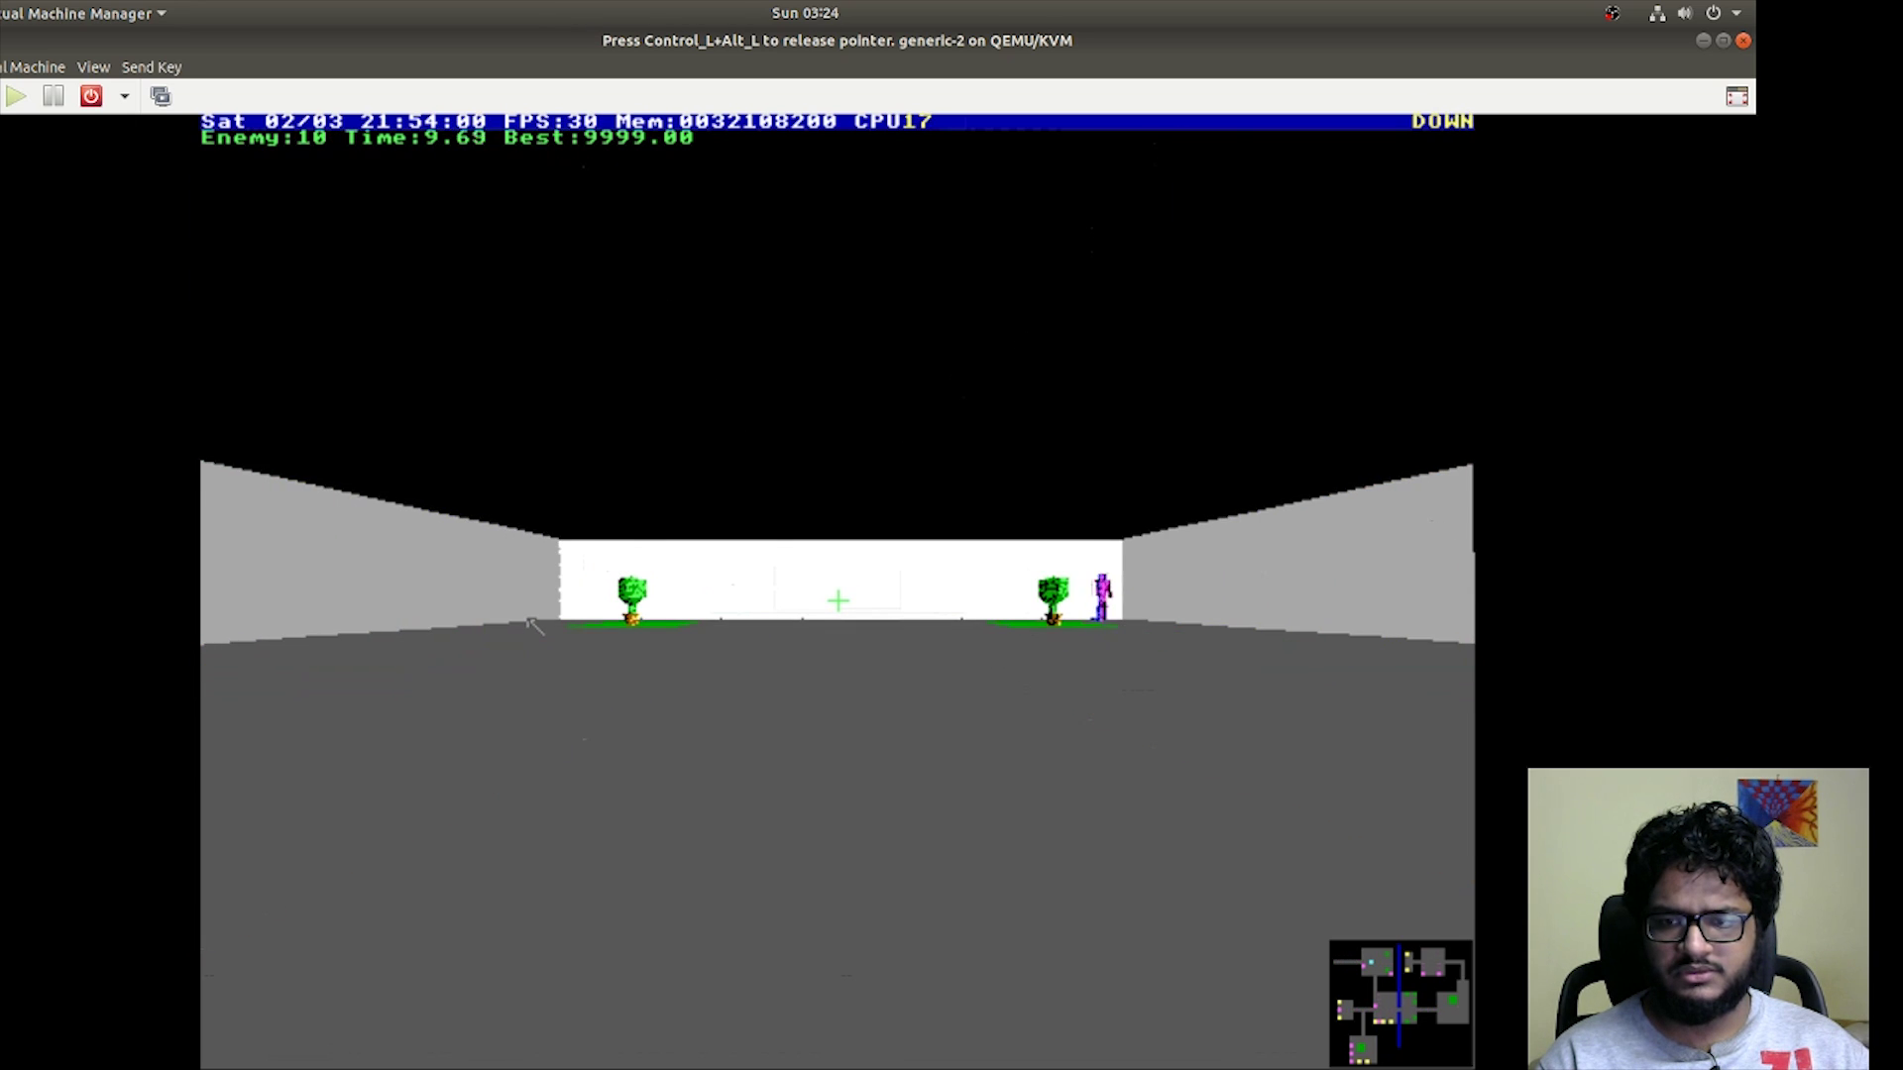
{"action": "key", "text": "Right"}
{"action": "key", "text": "Right"}
{"action": "key", "text": "Right"}
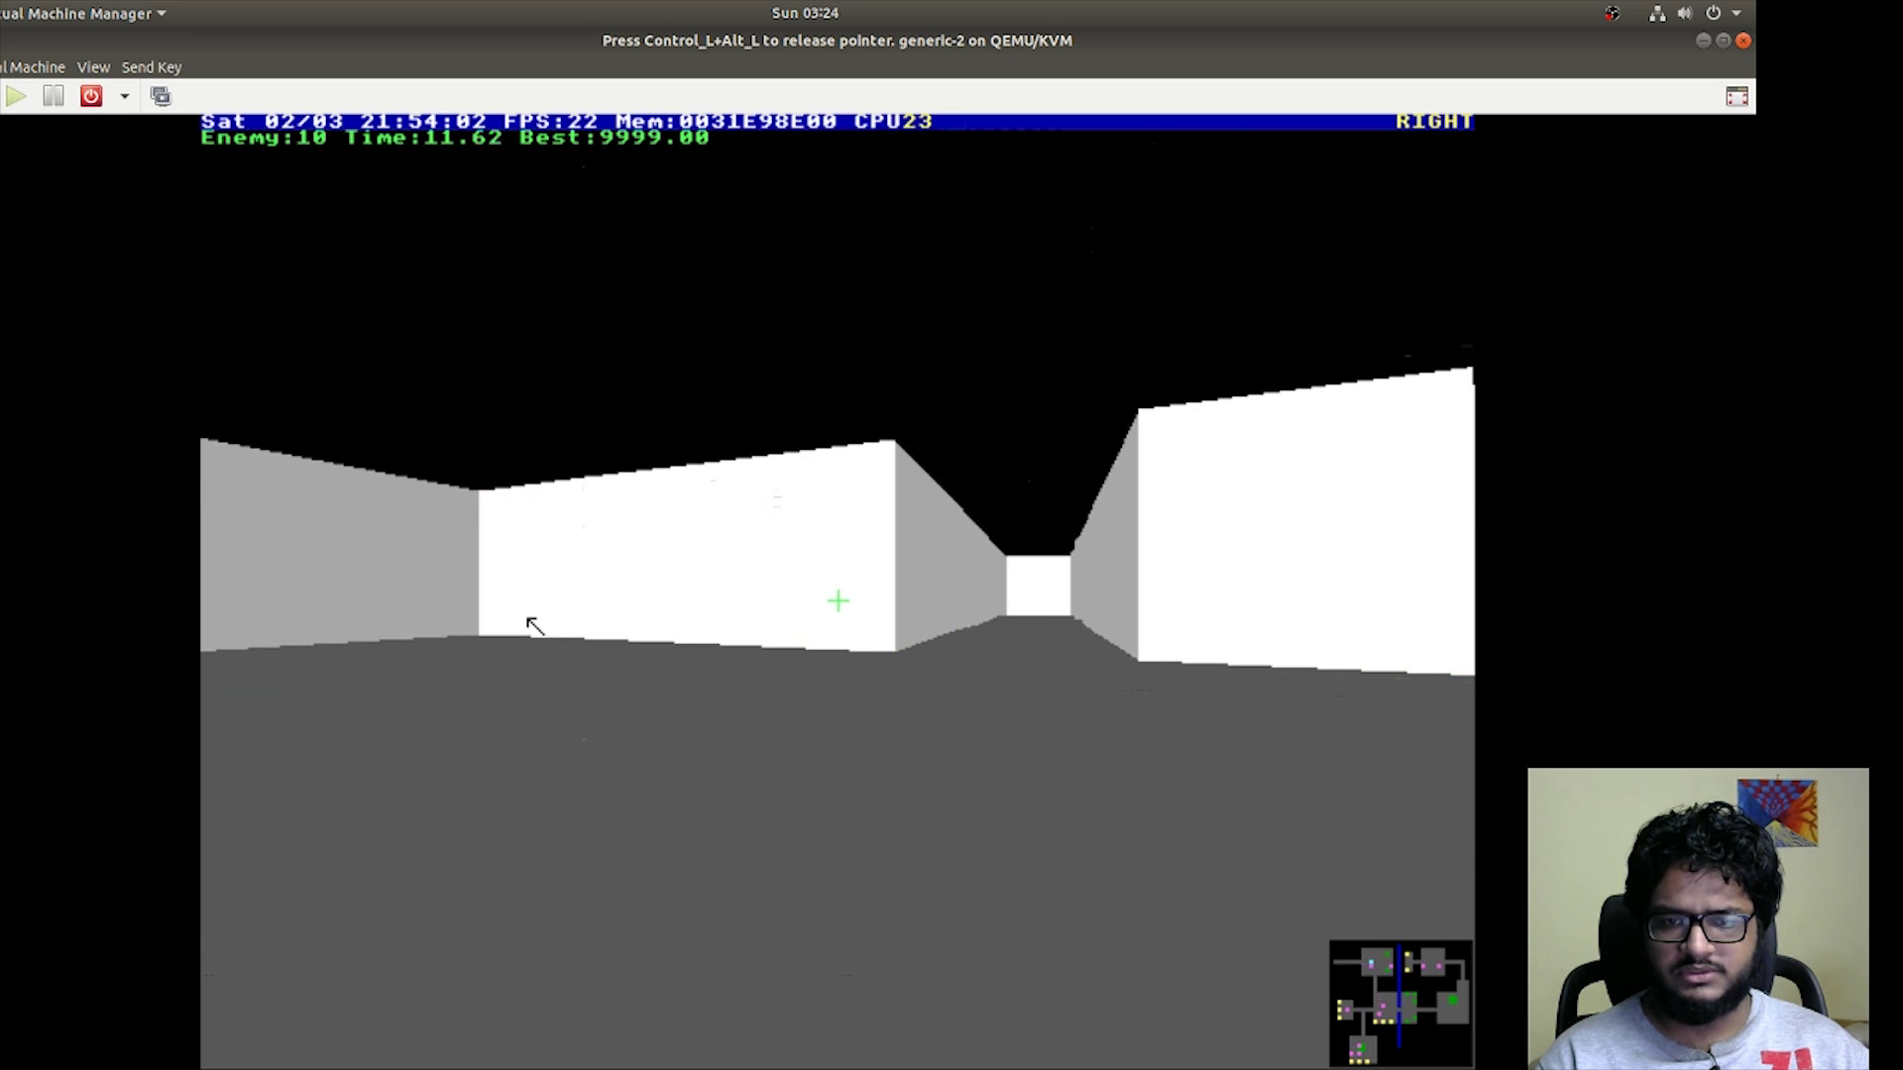
{"action": "key", "text": "Left"}
{"action": "key", "text": "Left"}
{"action": "key", "text": "Left"}
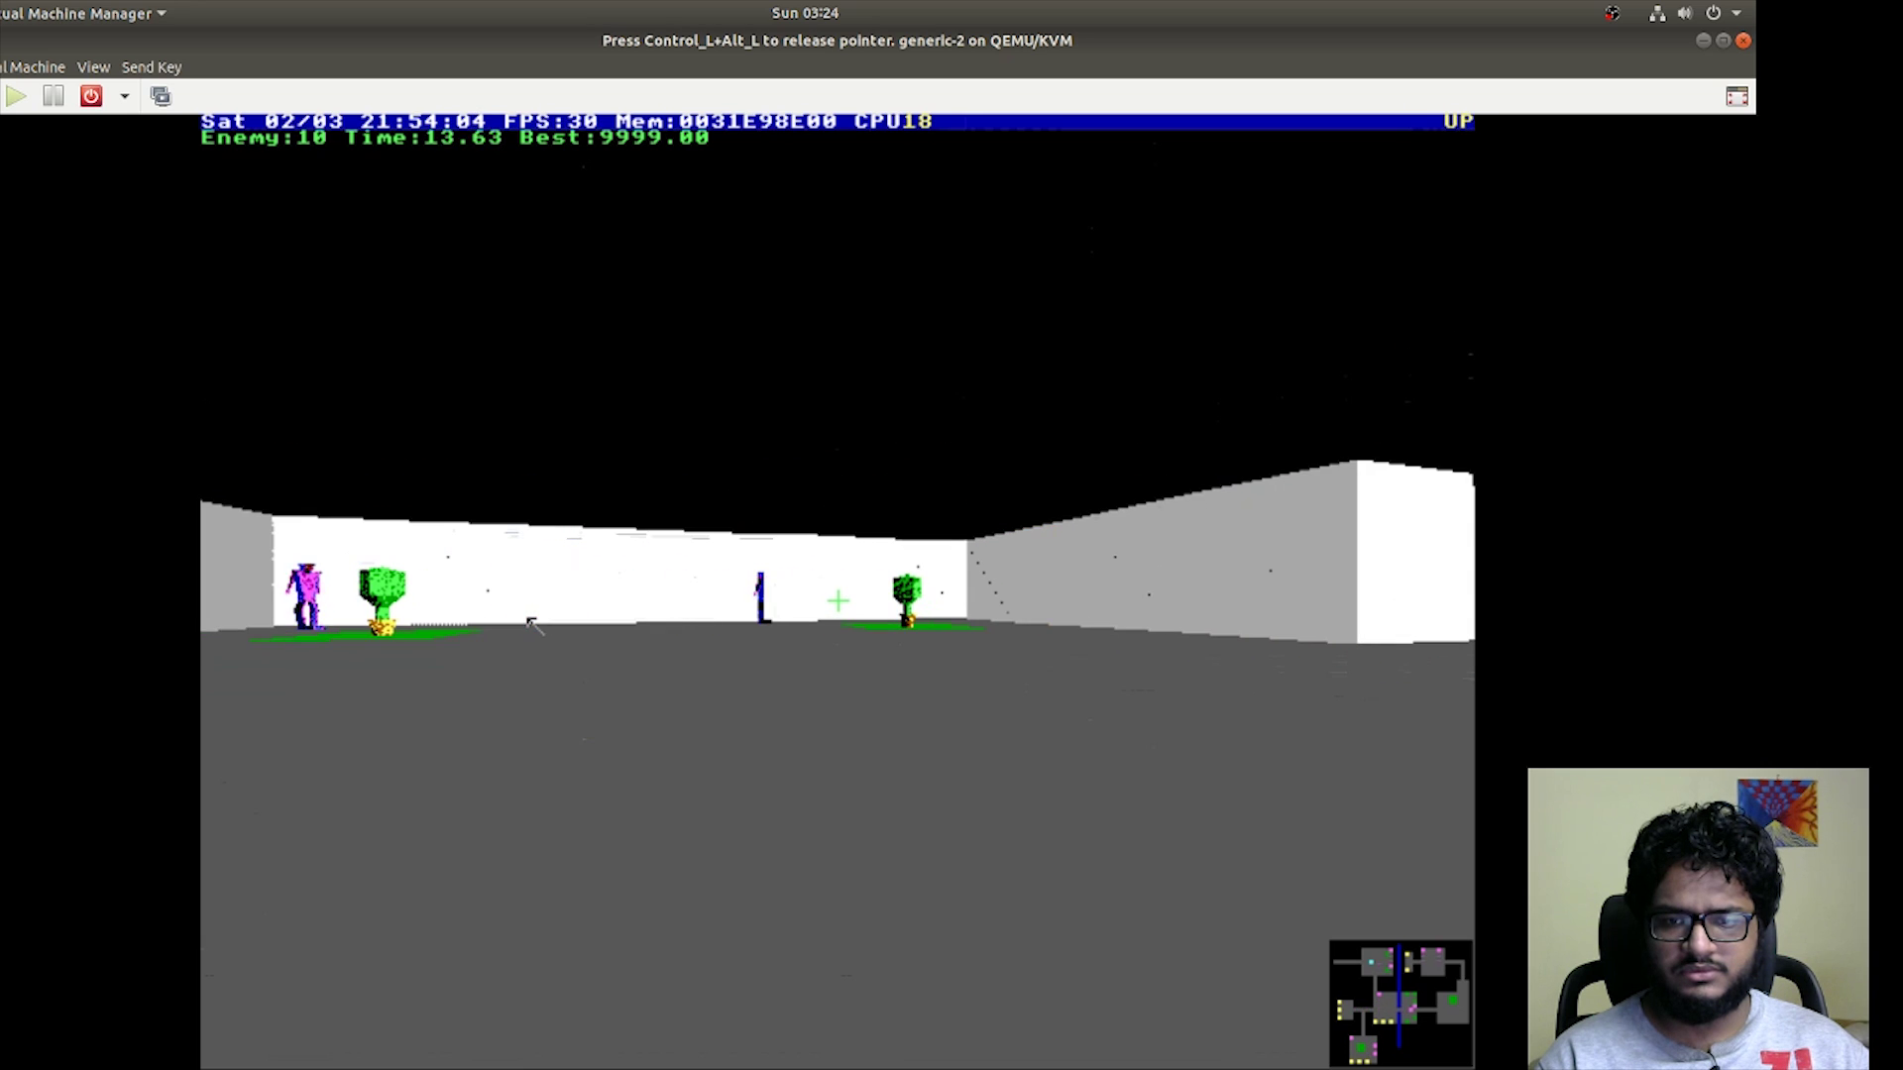
{"action": "key", "text": "Up"}
{"action": "key", "text": "Up"}
{"action": "key", "text": "Up"}
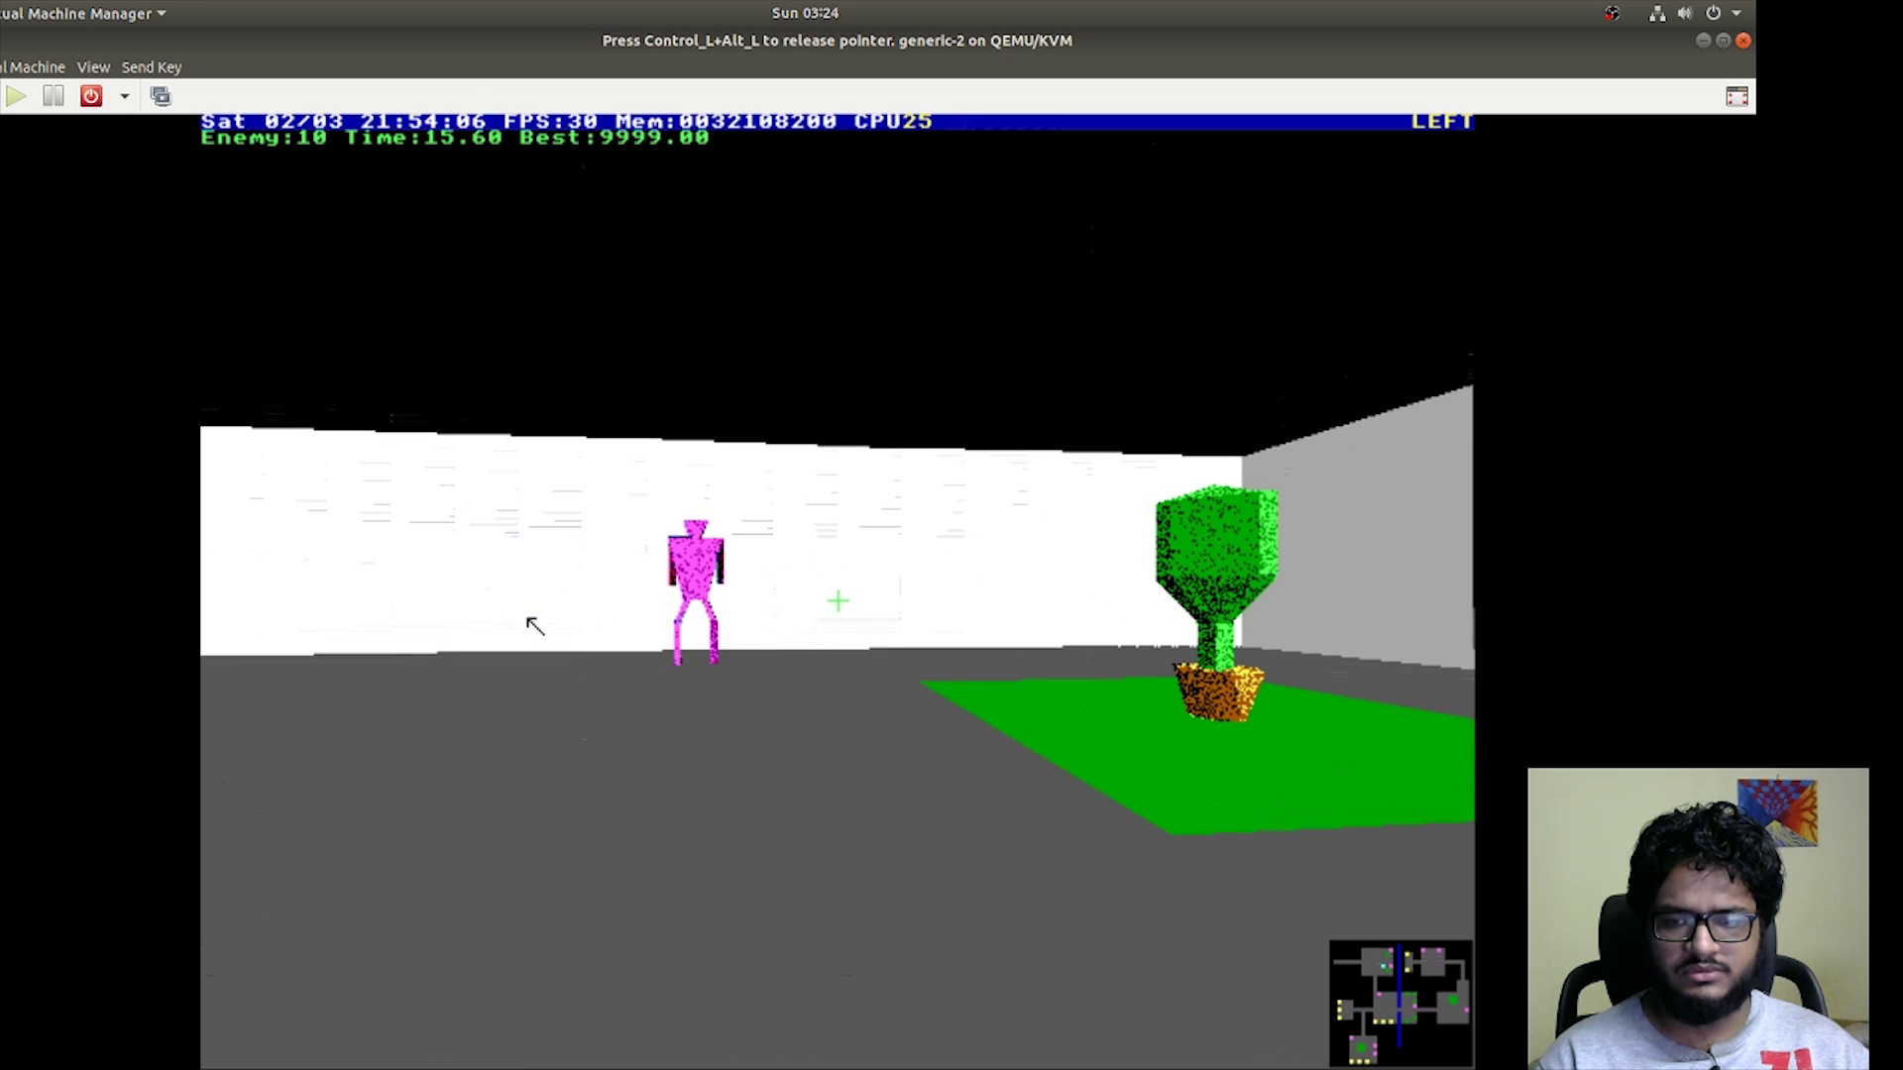
{"action": "key", "text": "shift+Escape"}
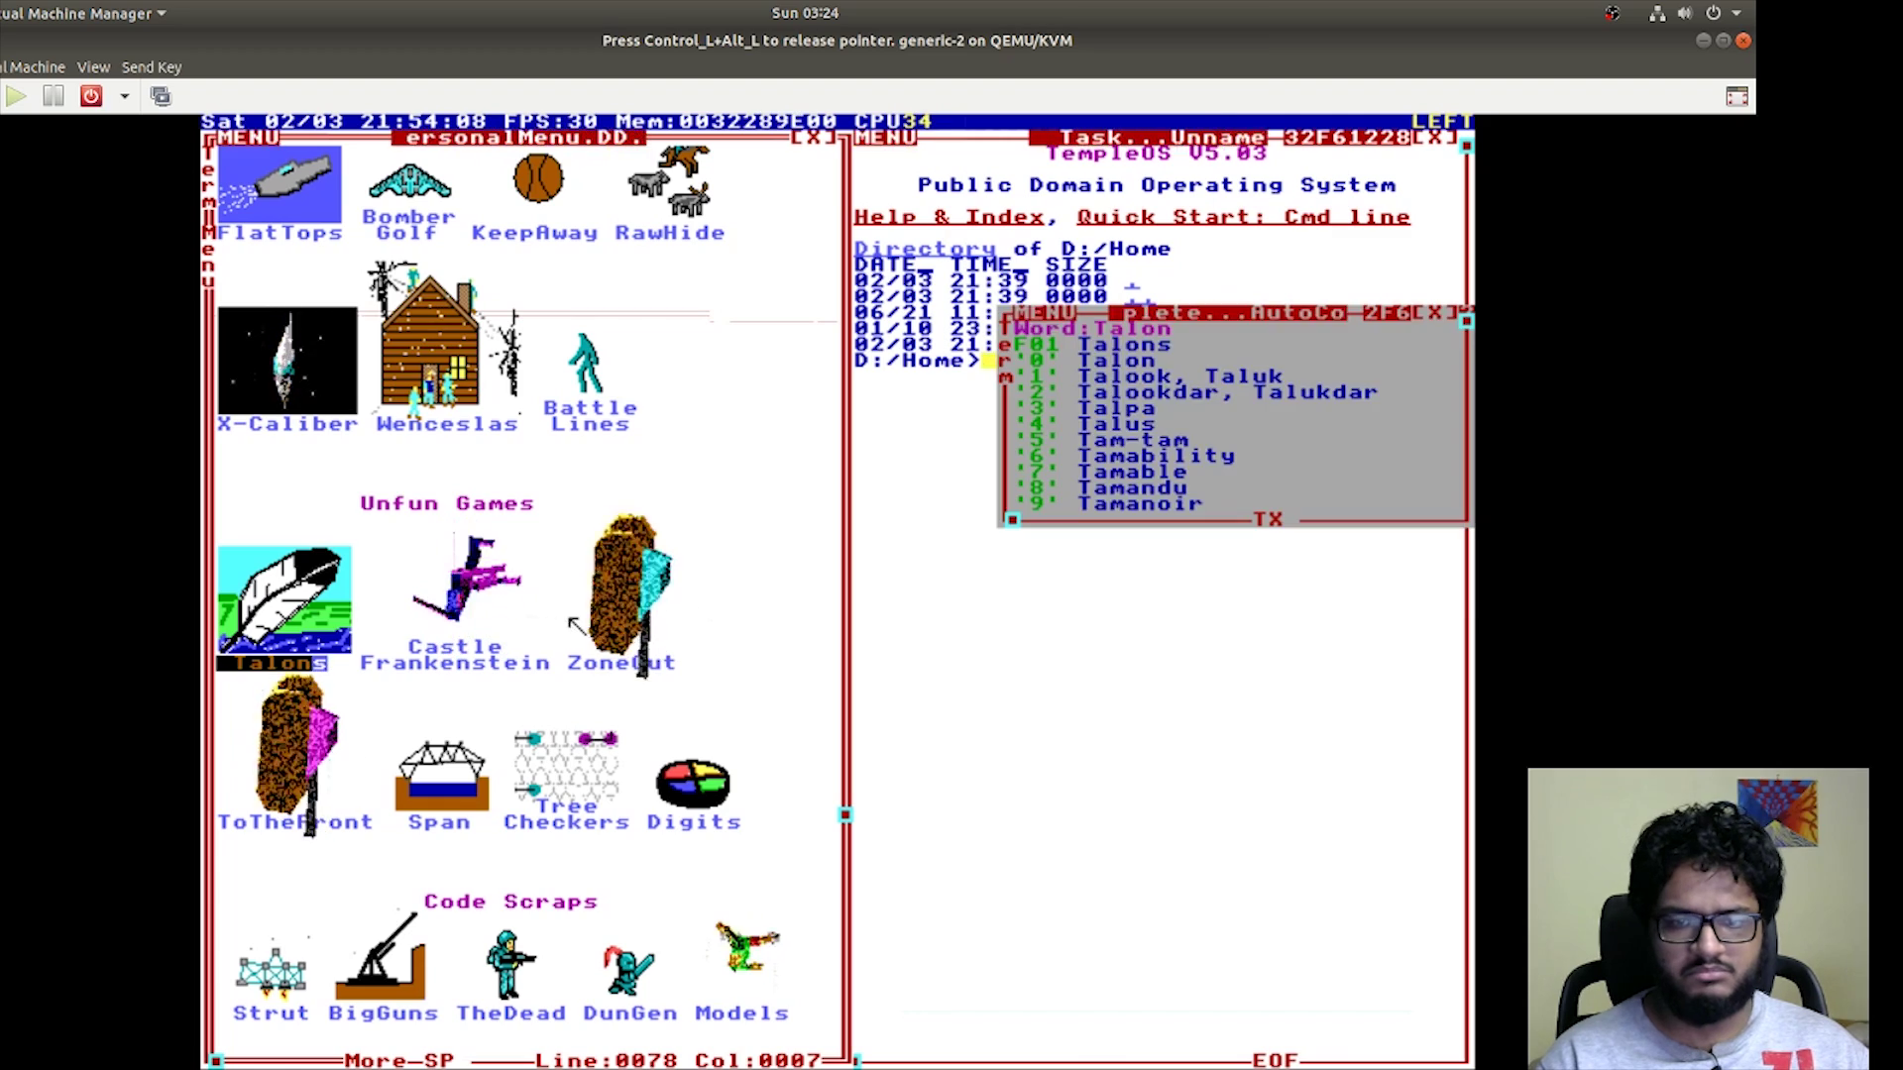
- Select and start ZoneOut, drive the tank and fire at enemy tanks, then quit
{"action": "key", "text": "Right"}
{"action": "key", "text": "Right"}
{"action": "key", "text": "space"}
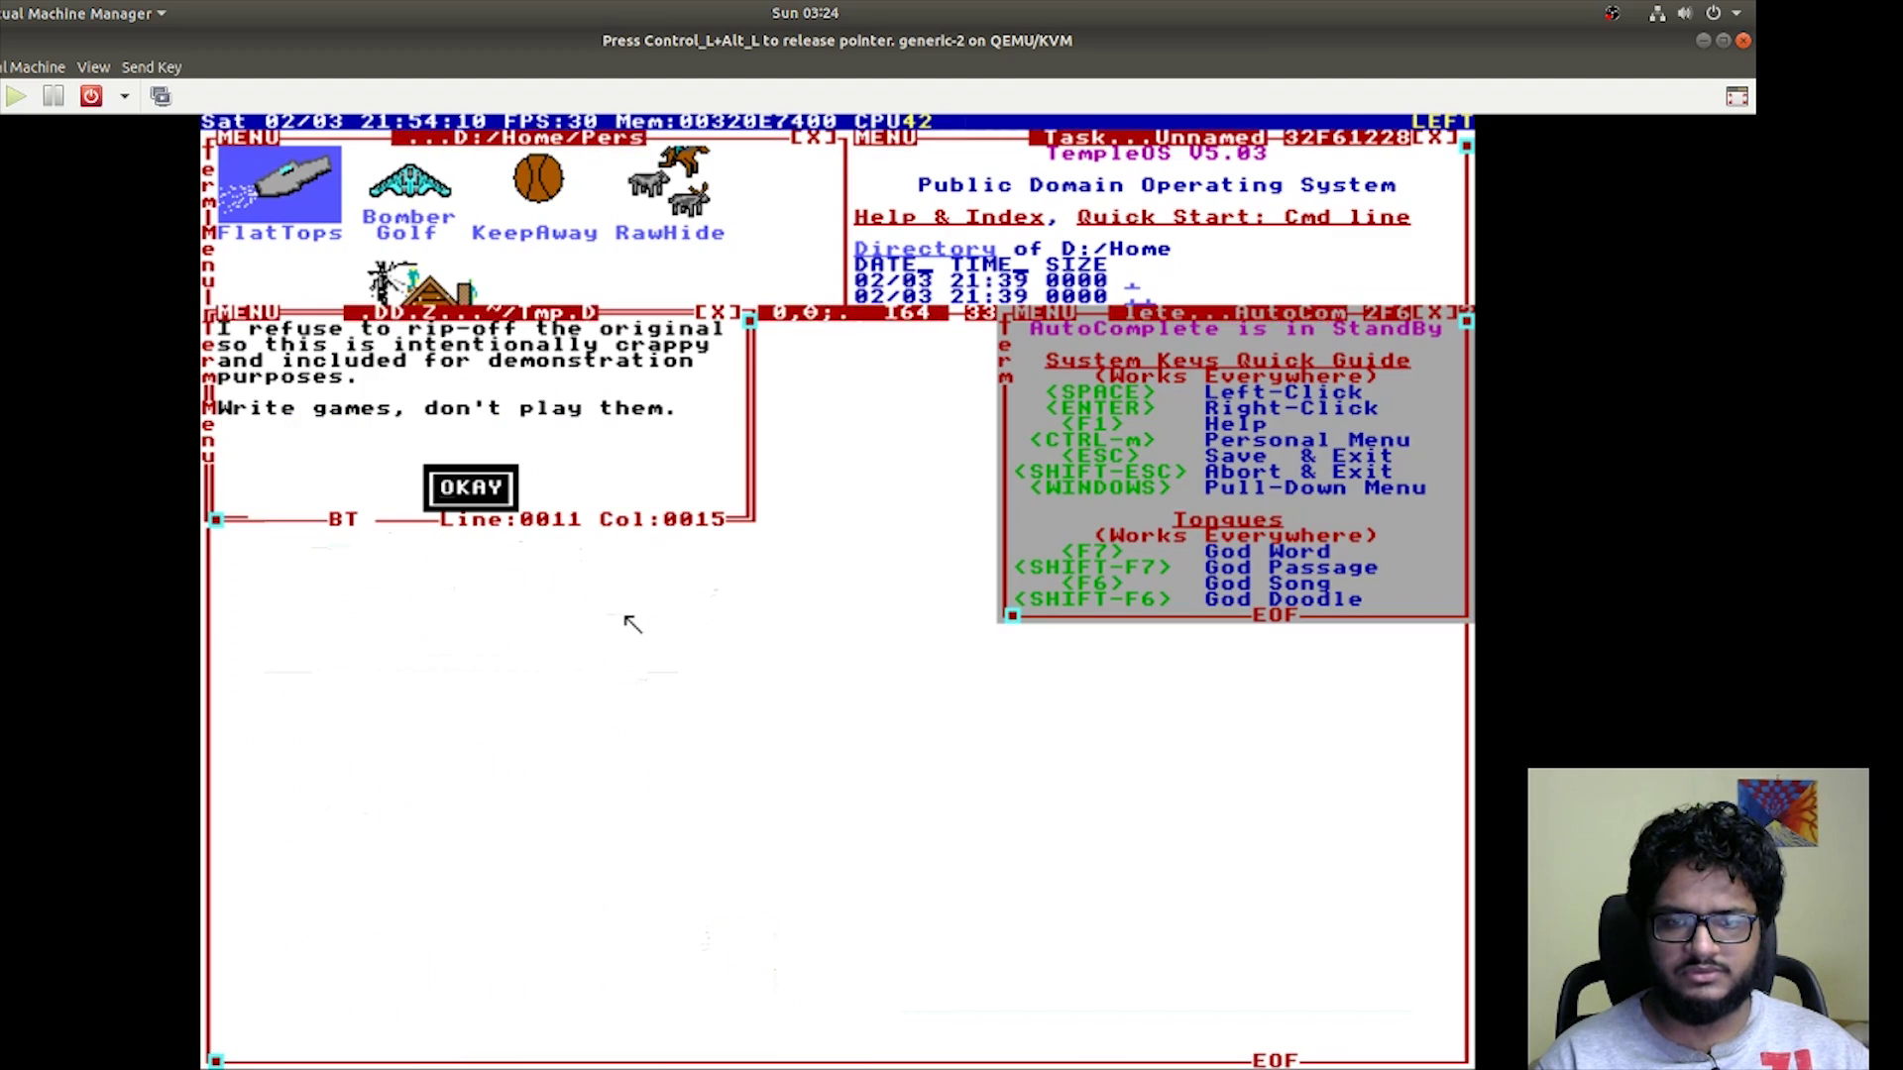
{"action": "key", "text": "space"}
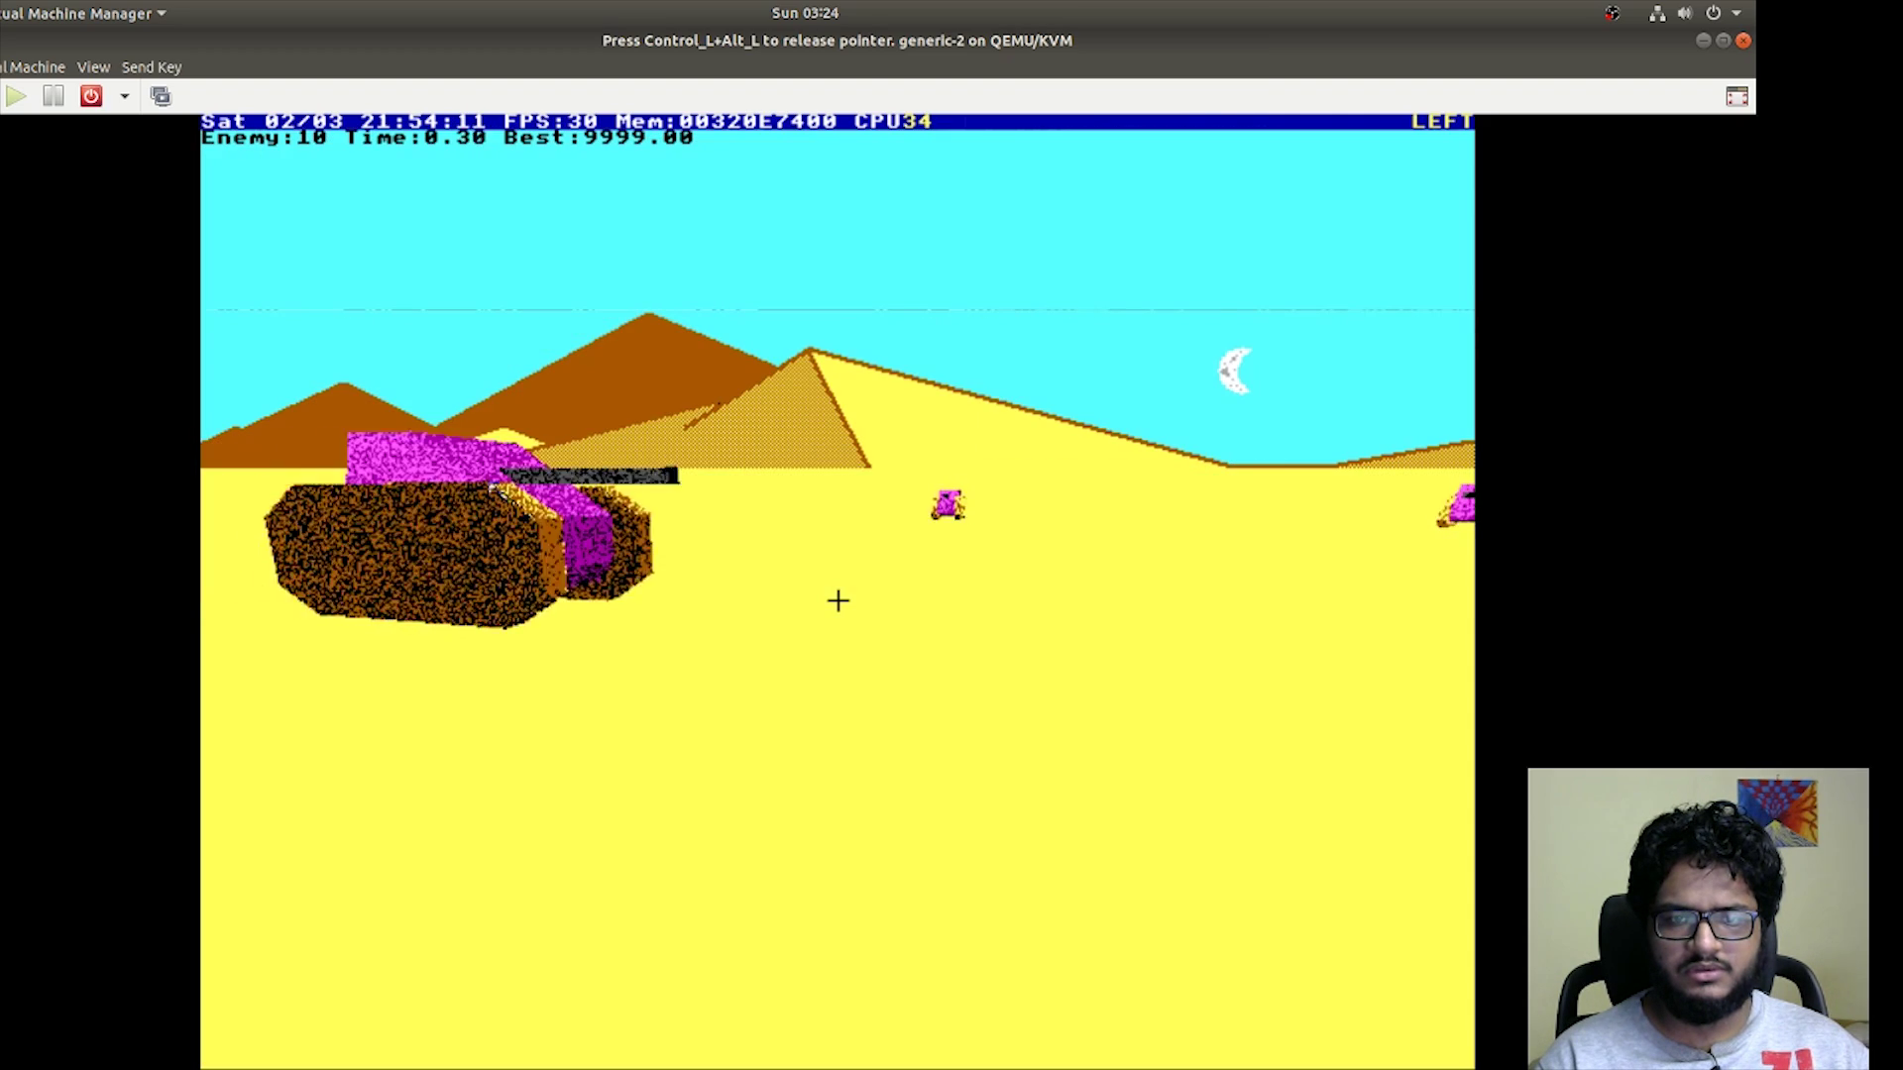
{"action": "key", "text": "Up"}
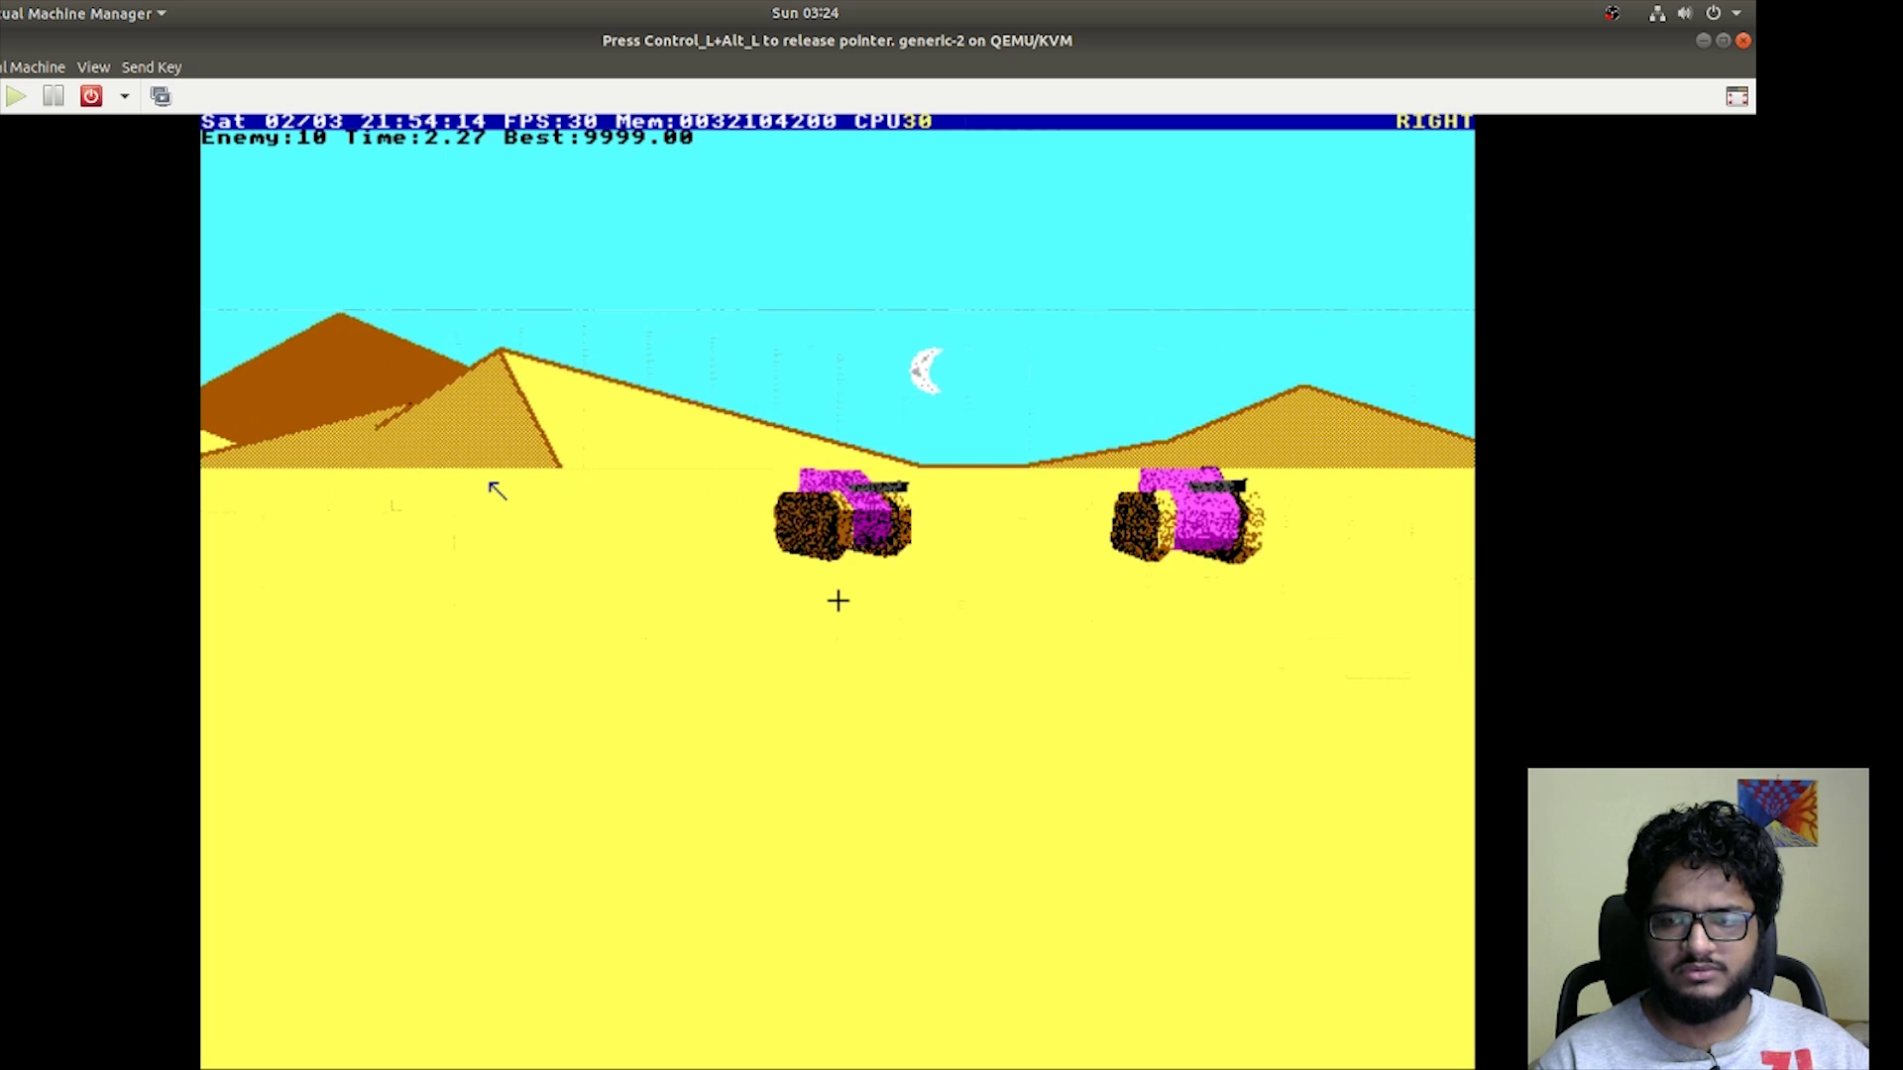
{"action": "key", "text": "Right"}
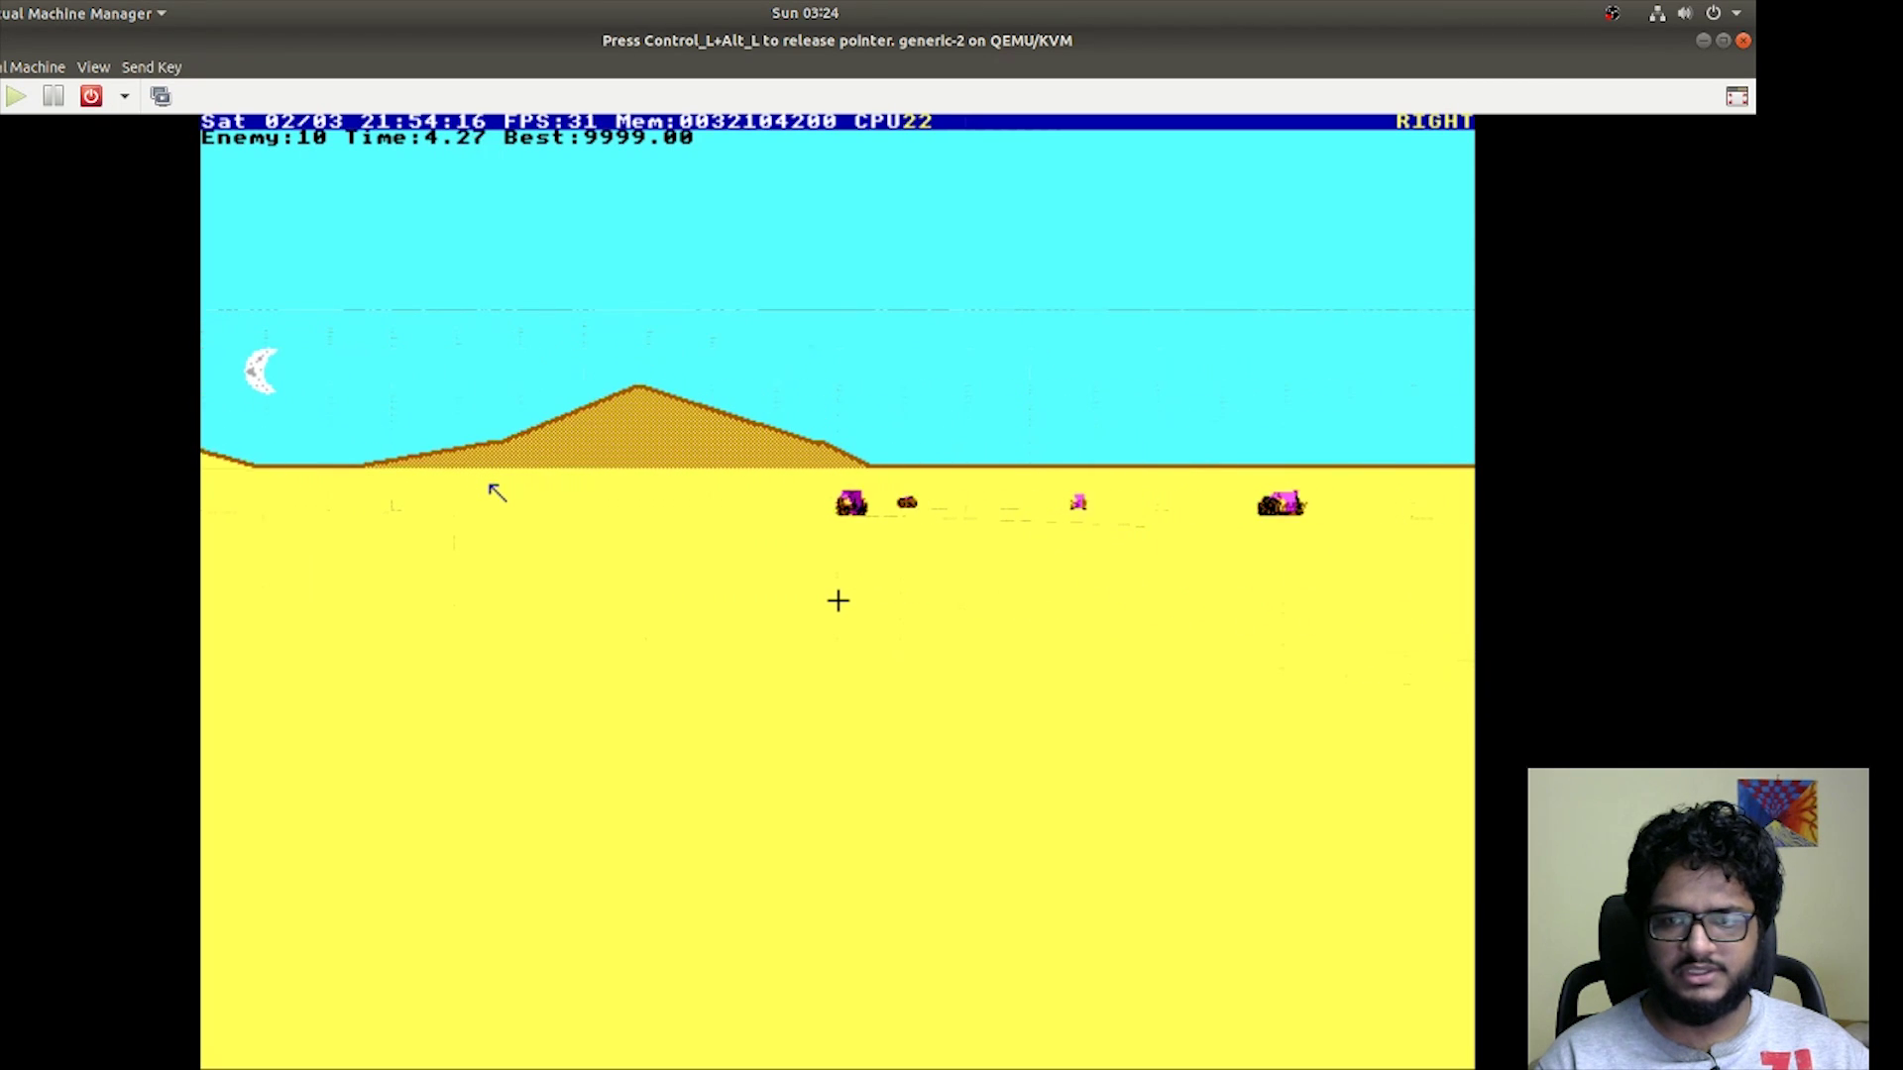
{"action": "key", "text": "Up"}
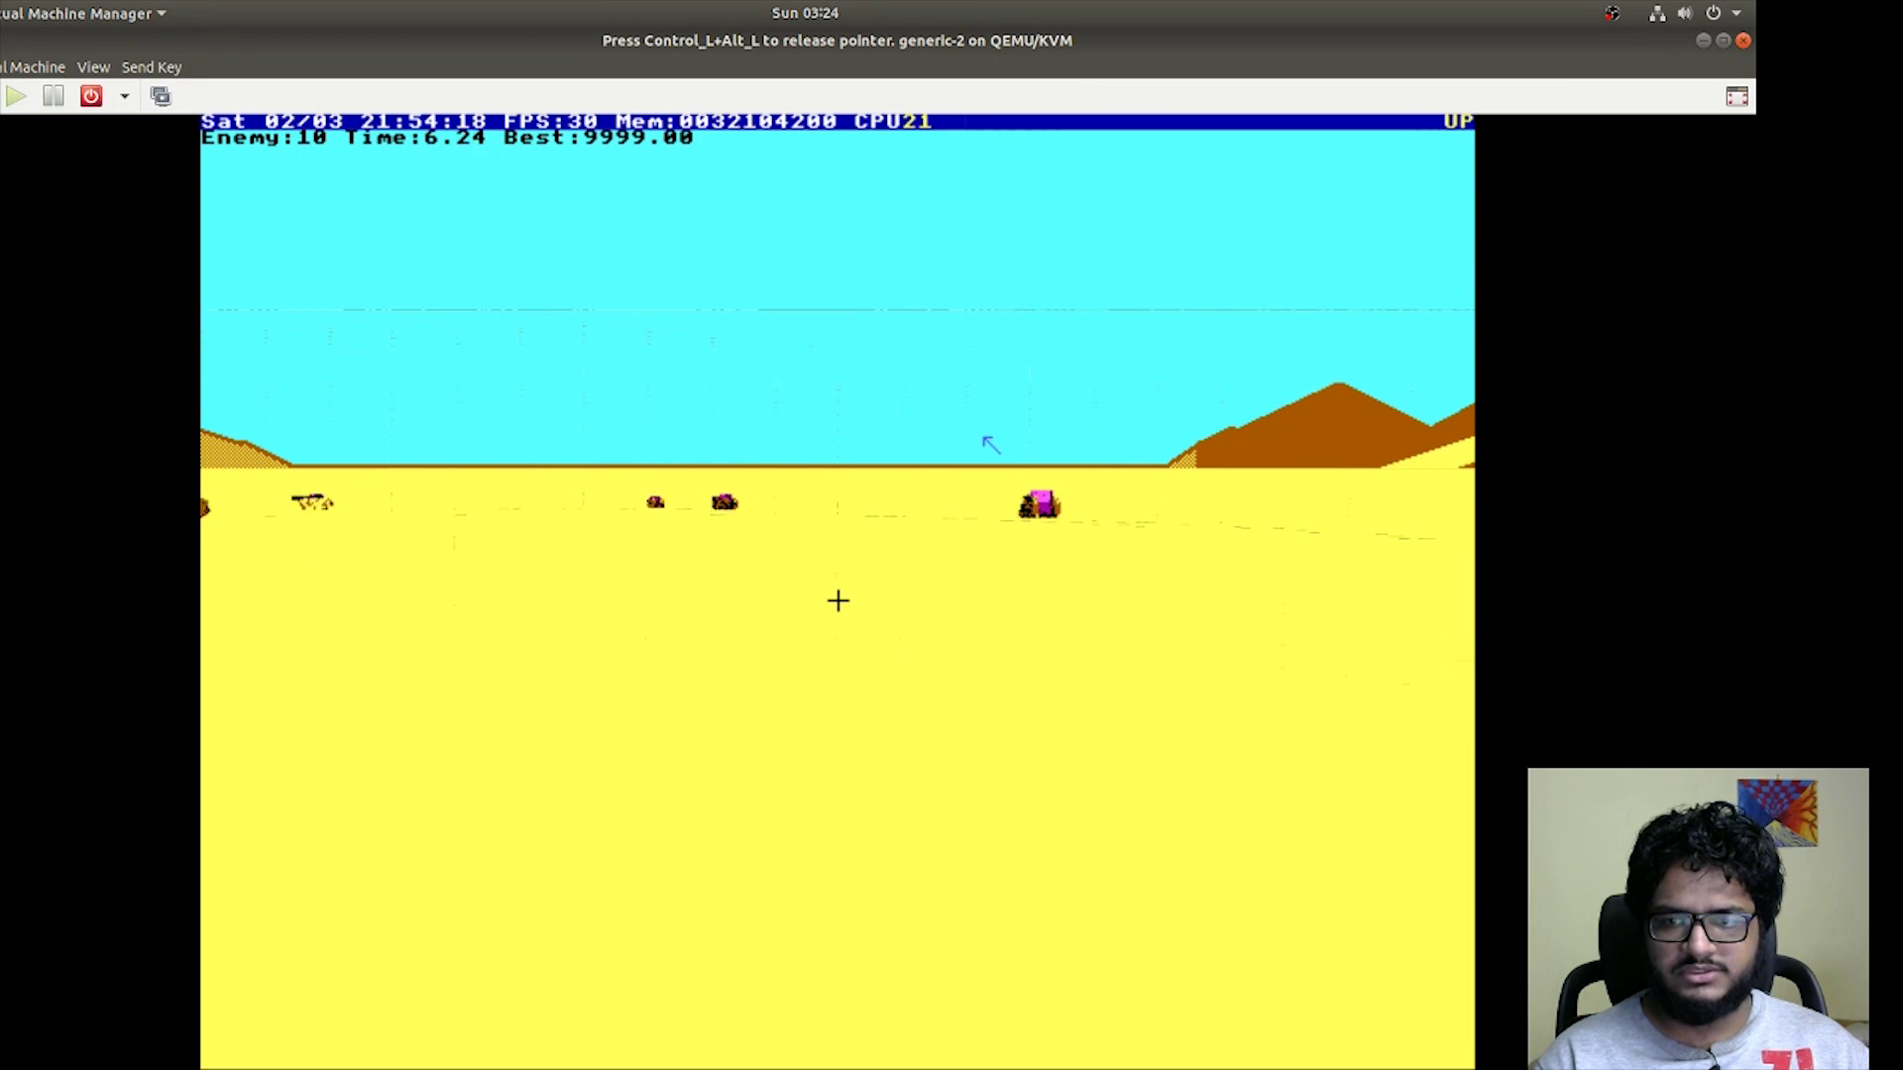
{"action": "key", "text": "Left"}
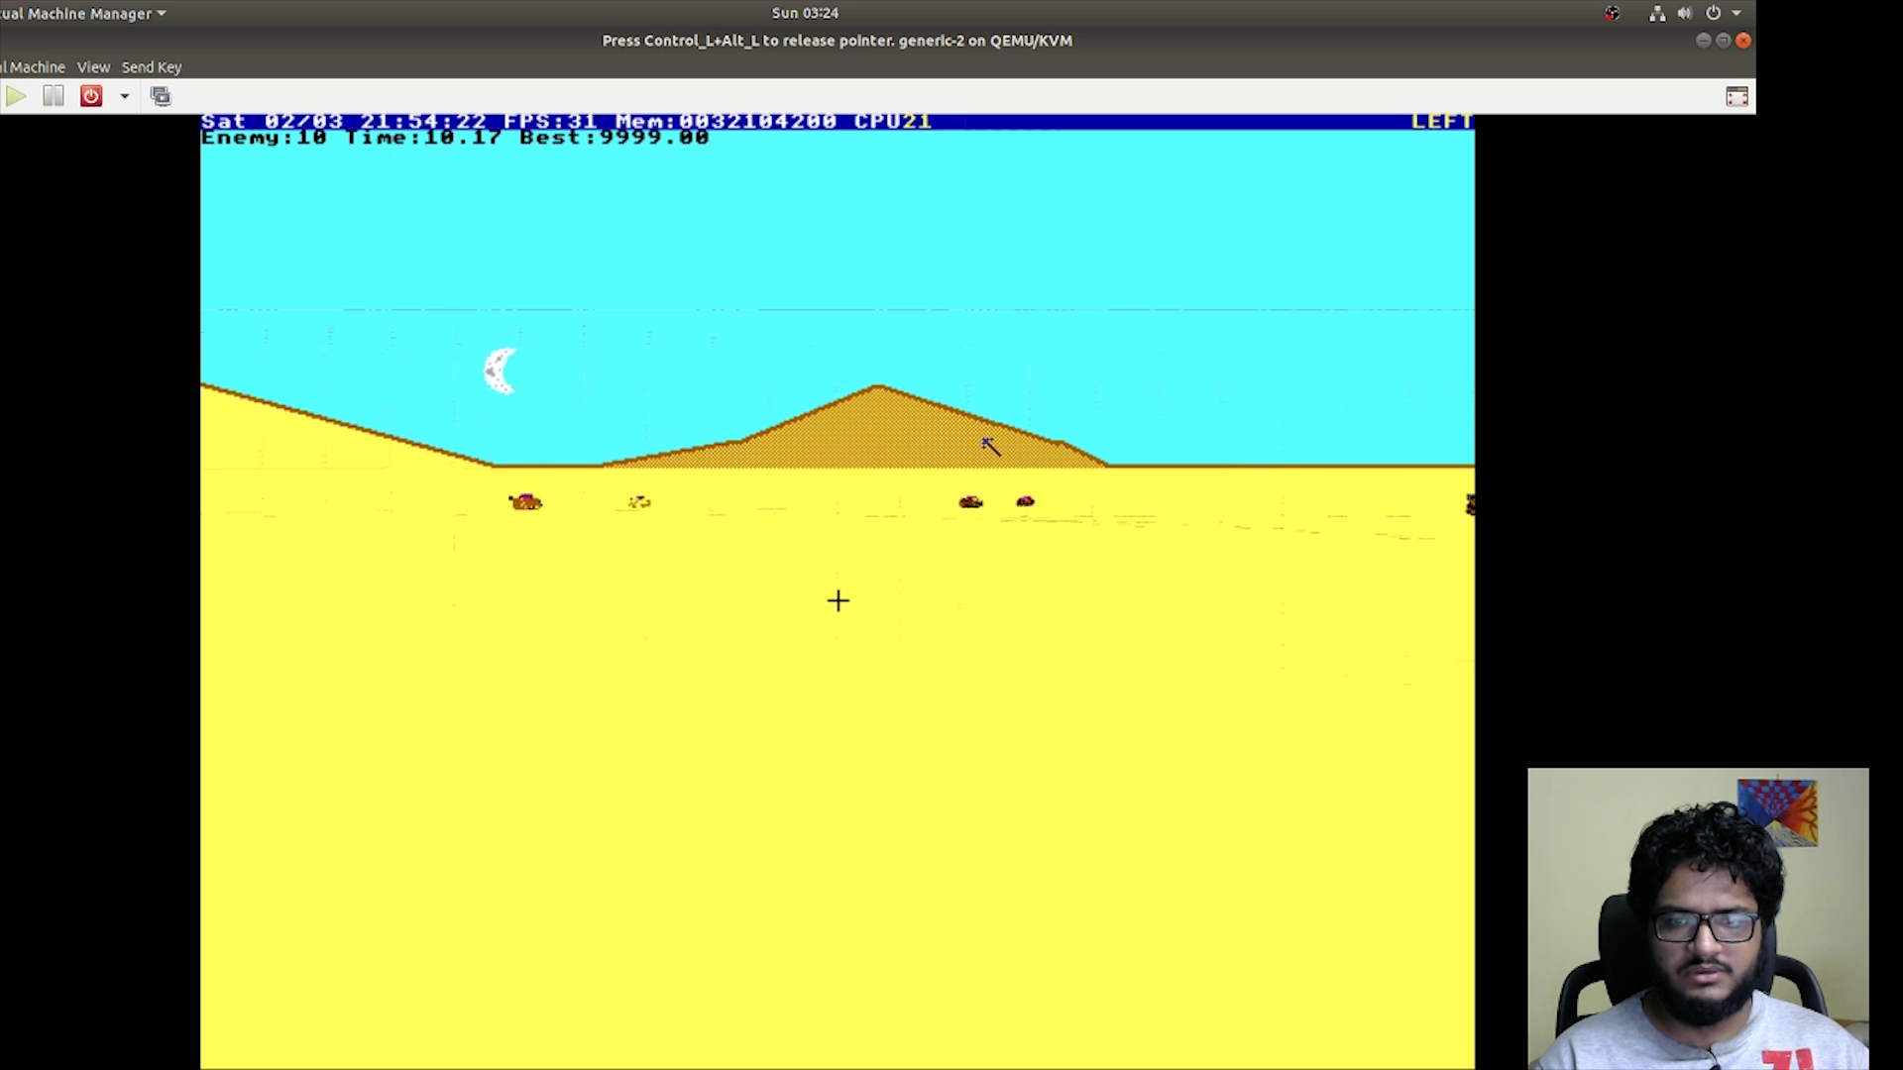
{"action": "key", "text": "space"}
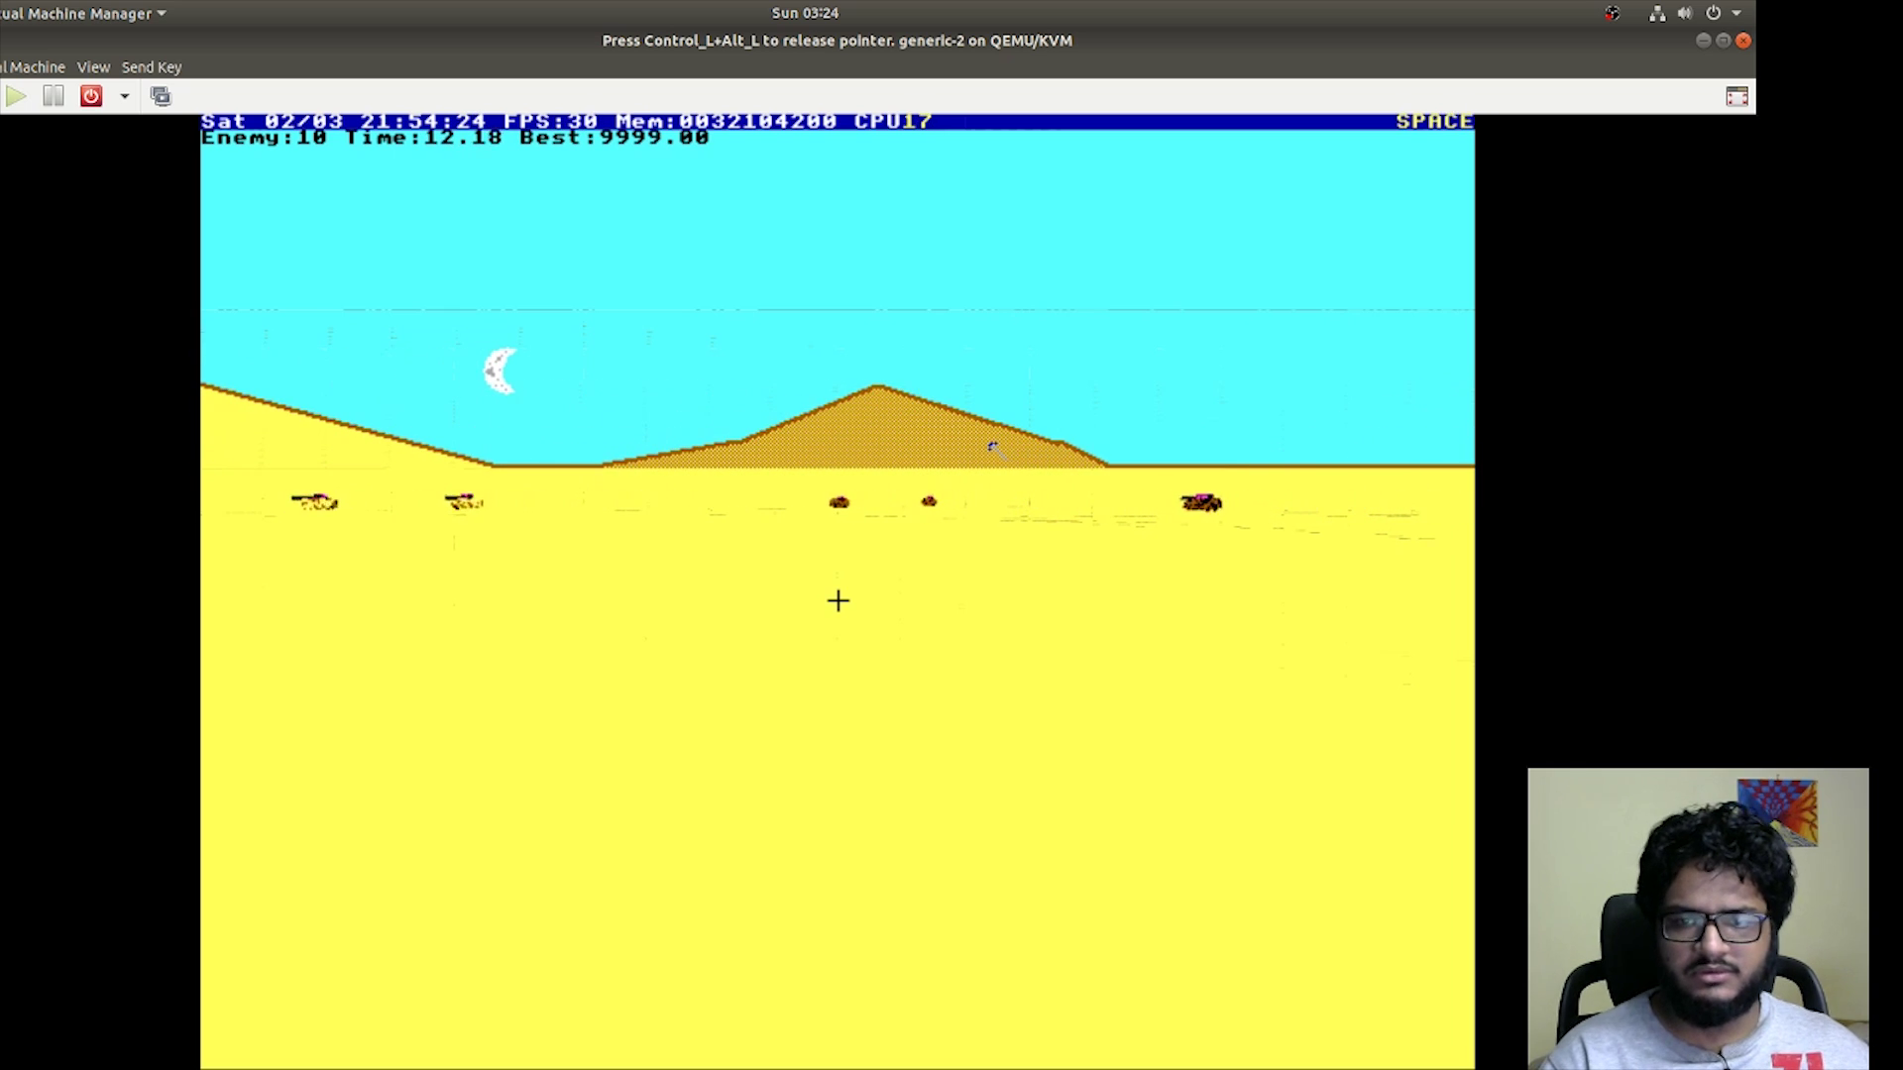
{"action": "key", "text": "Left"}
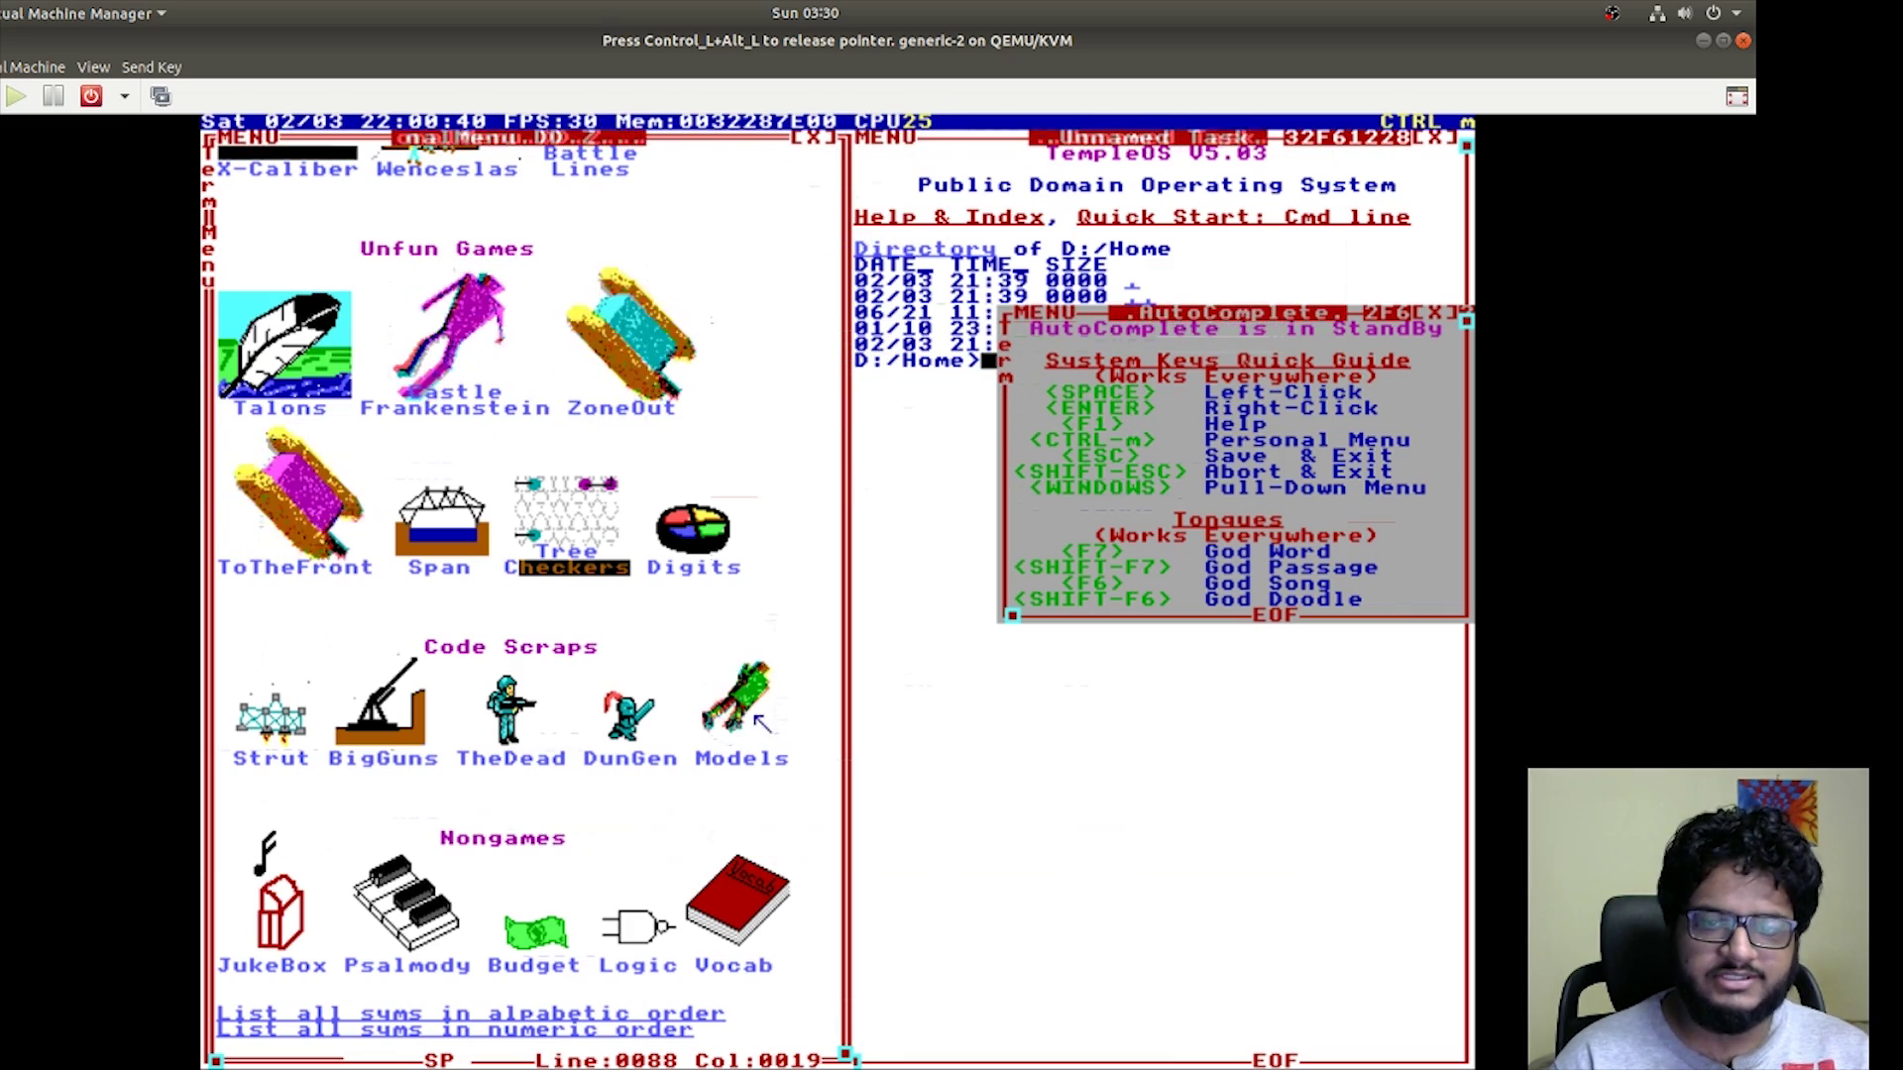
- Switch to the Adam task with Ctrl+Alt+T to show its compiler error log
{"action": "key", "text": "ctrl+alt+t"}
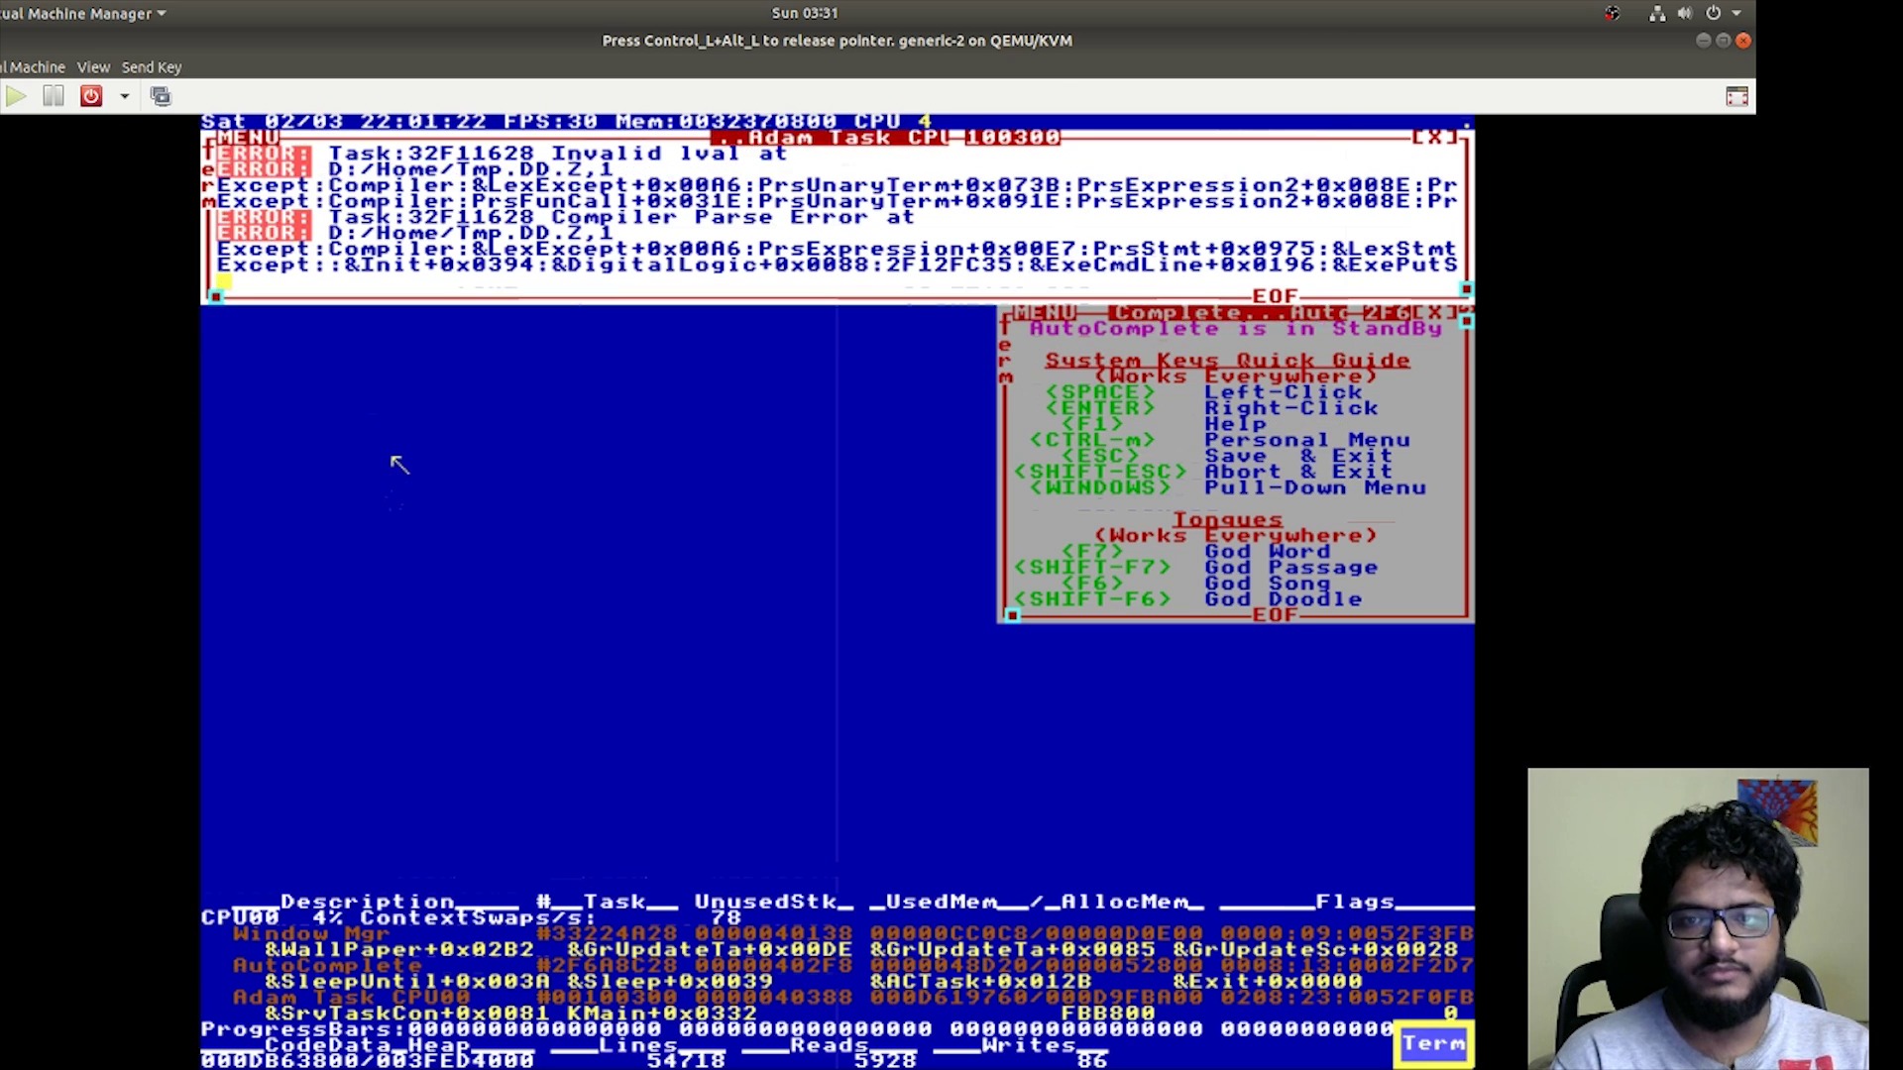